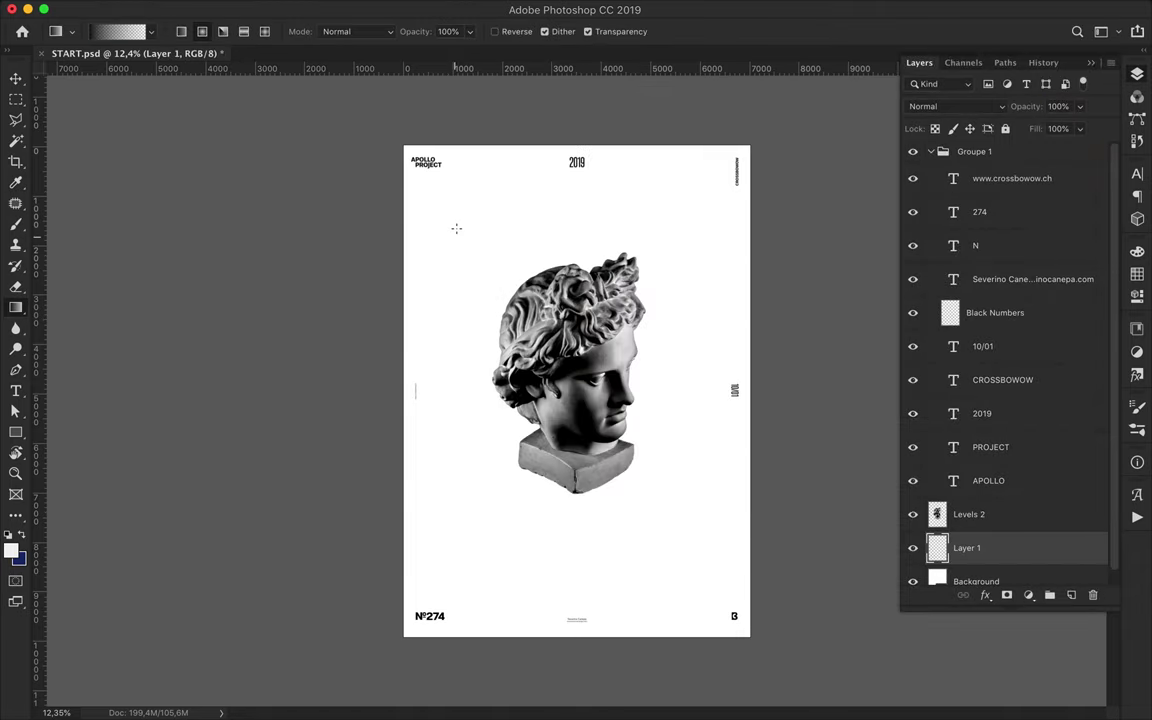
- Fill Layer 1 with a white-to-dark gradient and begin a Save As into the ASDFPixelSort folder
left_click_drag(515, 342, 717, 607)
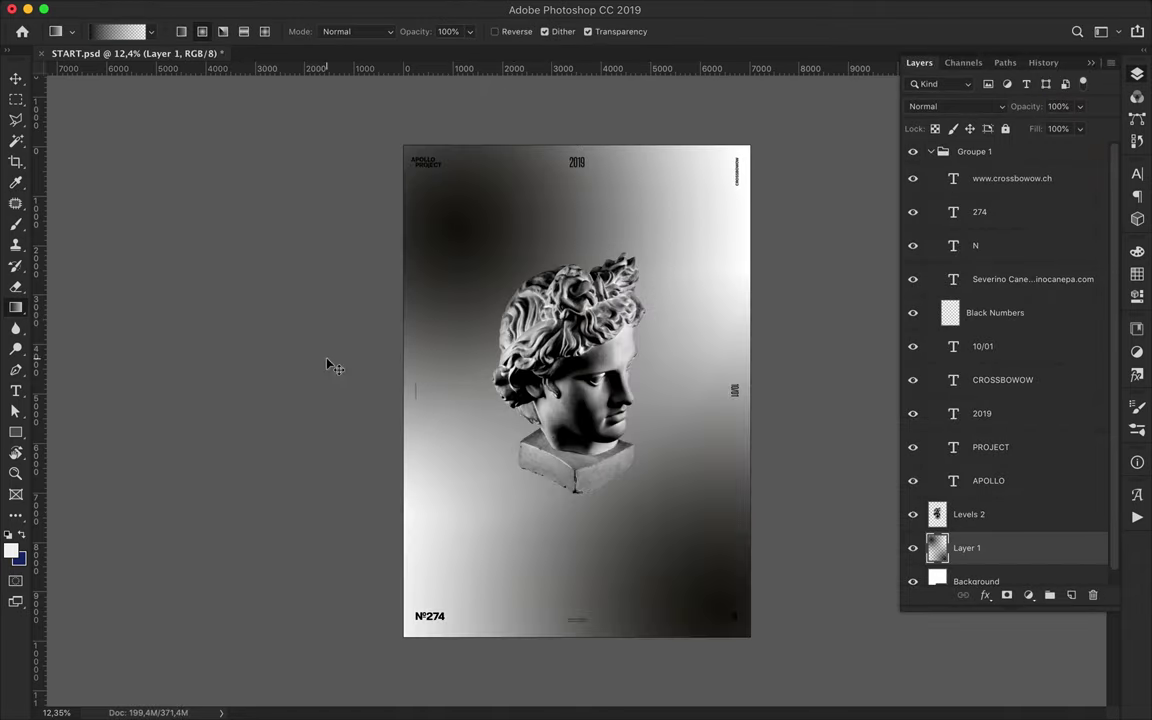
key("super+shift+s")
left_click(400, 325)
left_click(615, 97)
left_click(600, 538)
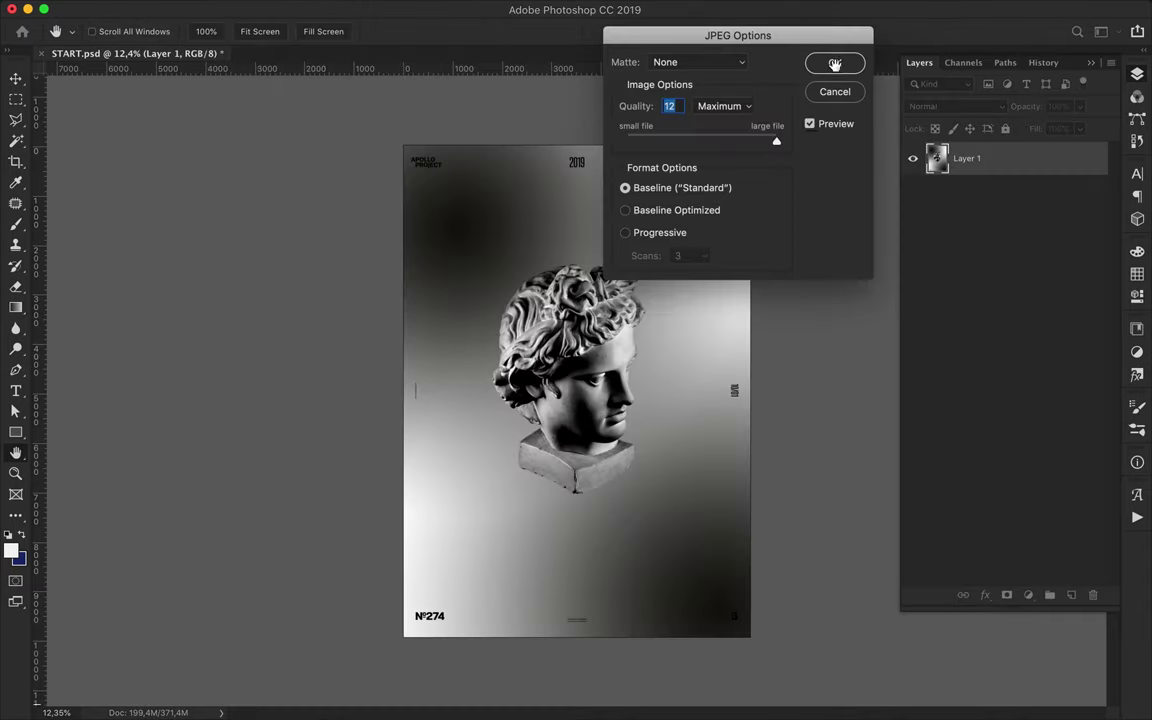
- Save the poster as JPEG and point the sketch's imgFileName at START
left_click(835, 63)
left_click(612, 674)
double_click(555, 440)
type("String imgFileName = \"Start.p\";")
left_click(458, 694)
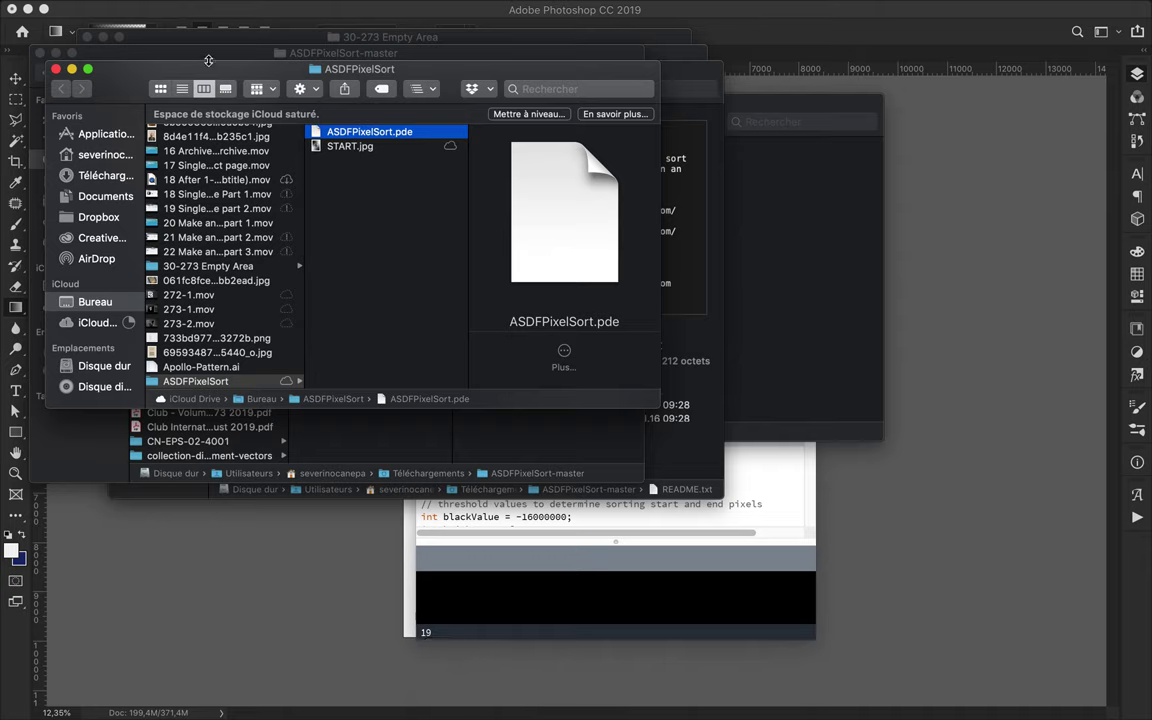
left_click(600, 515)
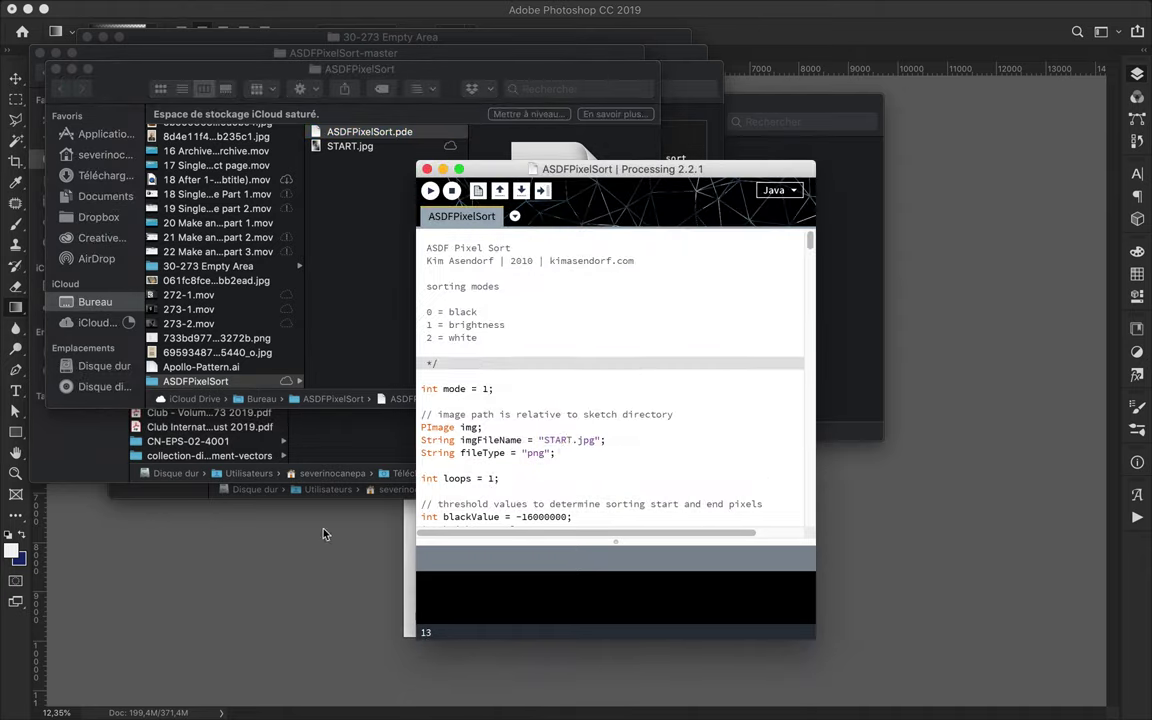
scroll(628, 363, "down", 10)
scroll(628, 363, "up", 10)
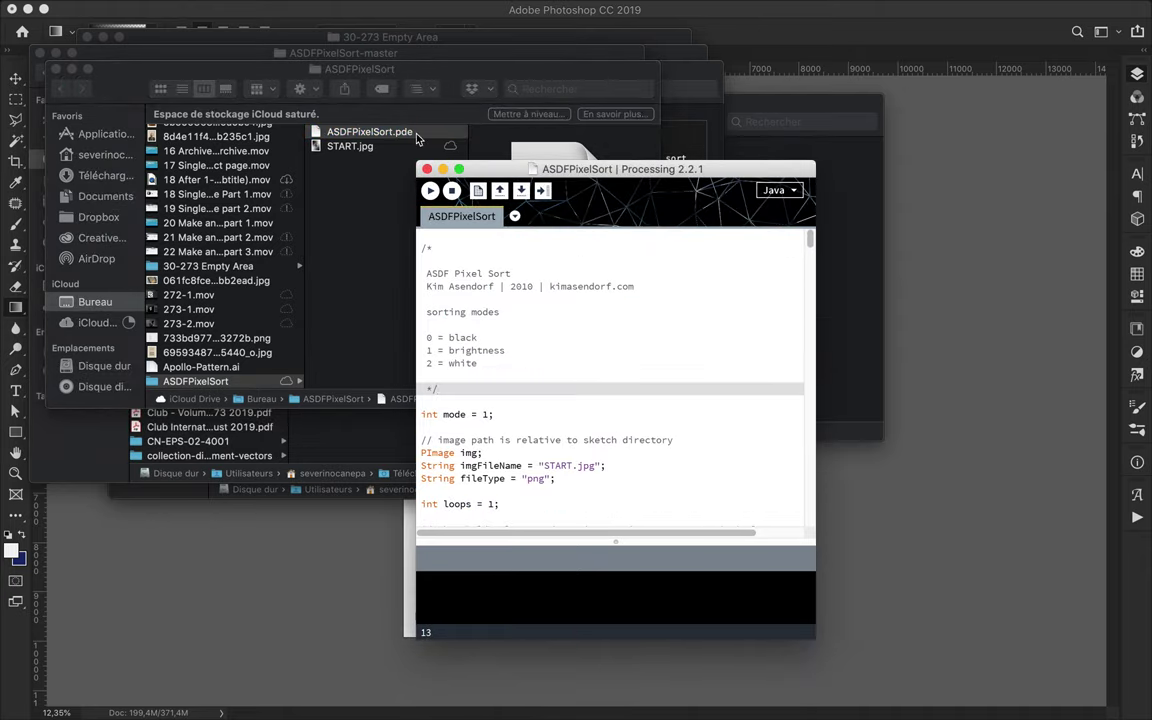
- Duplicate START.jpg as START 2.jpg in Finder and run the pixel-sort sketch
left_click_drag(350, 146, 368, 200)
left_click(729, 172)
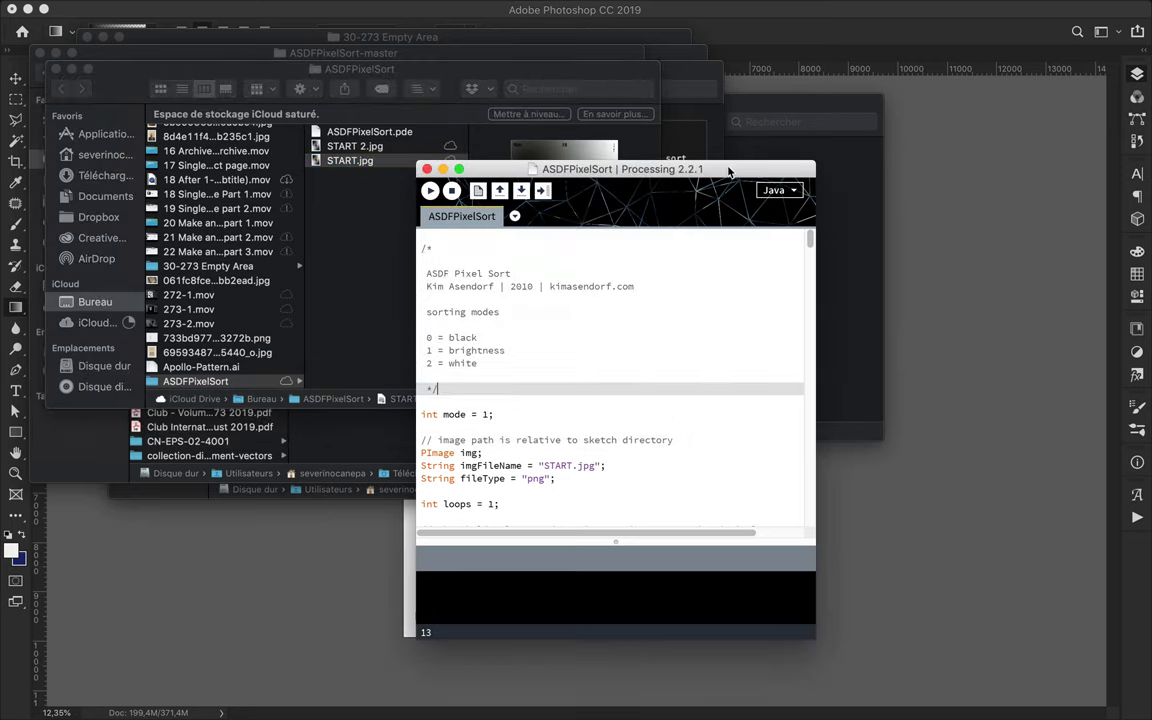
left_click(431, 194)
scroll(590, 311, "up", 10)
scroll(590, 311, "down", 1)
scroll(590, 311, "down", 3)
scroll(590, 311, "down", 5)
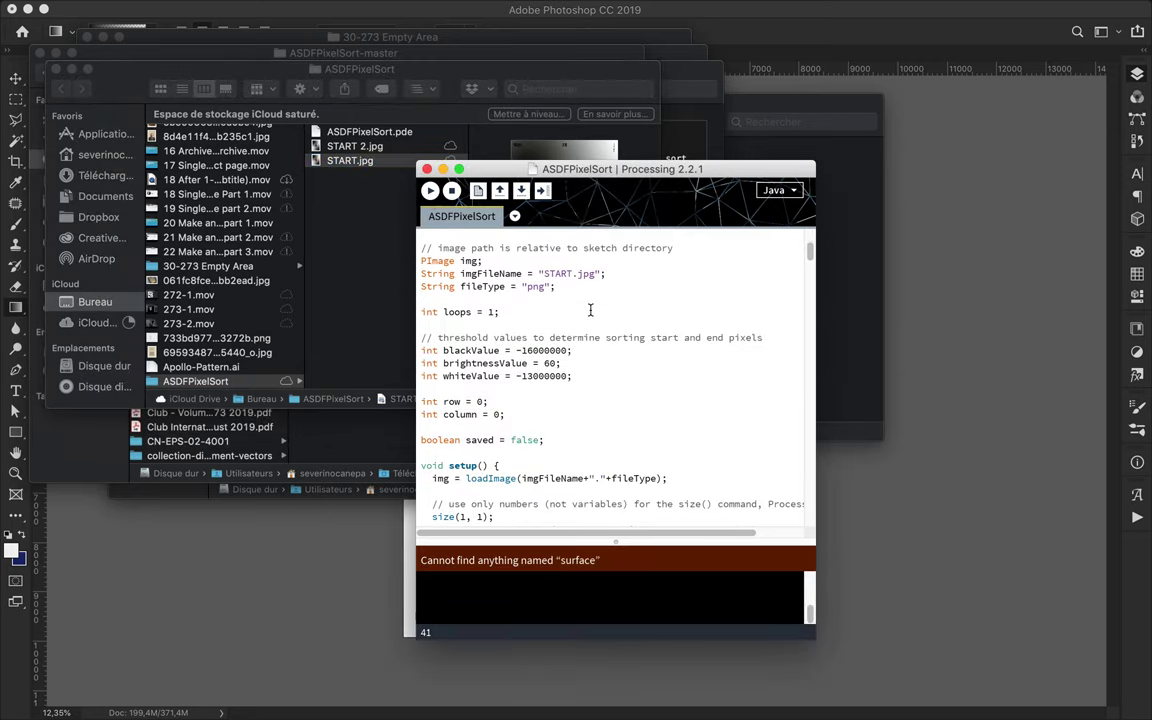
scroll(590, 311, "up", 5)
scroll(590, 311, "up", 2)
scroll(590, 311, "up", 4)
- Rerun the sketch, hitting the 'Cannot find anything named surface' error, then select Levels 2
left_click(431, 190)
scroll(612, 399, "down", 3)
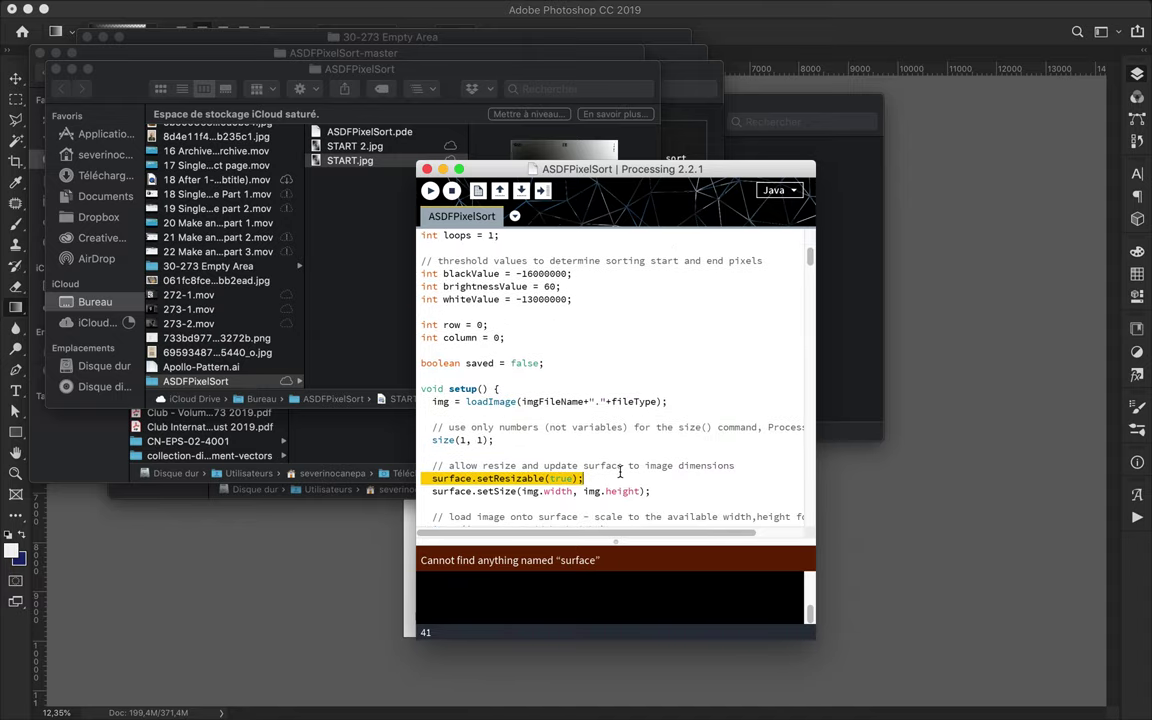
scroll(620, 471, "down", 6)
scroll(610, 400, "down", 10)
scroll(610, 400, "down", 5)
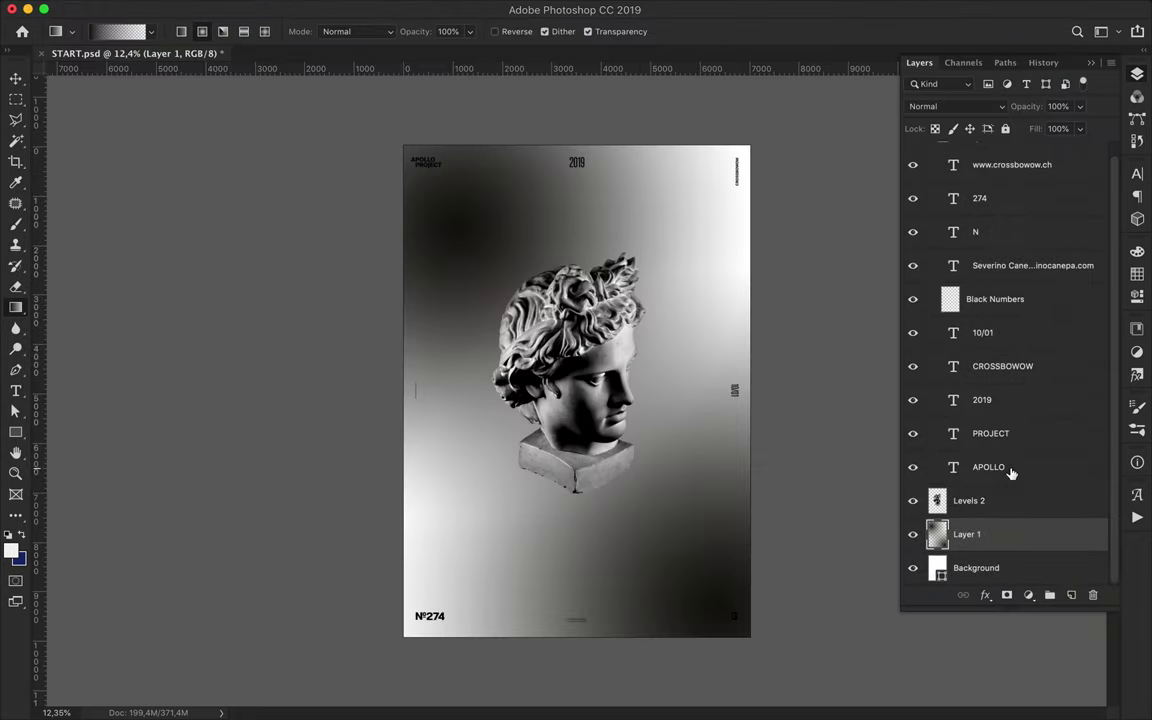
left_click(968, 500)
left_click(1028, 595)
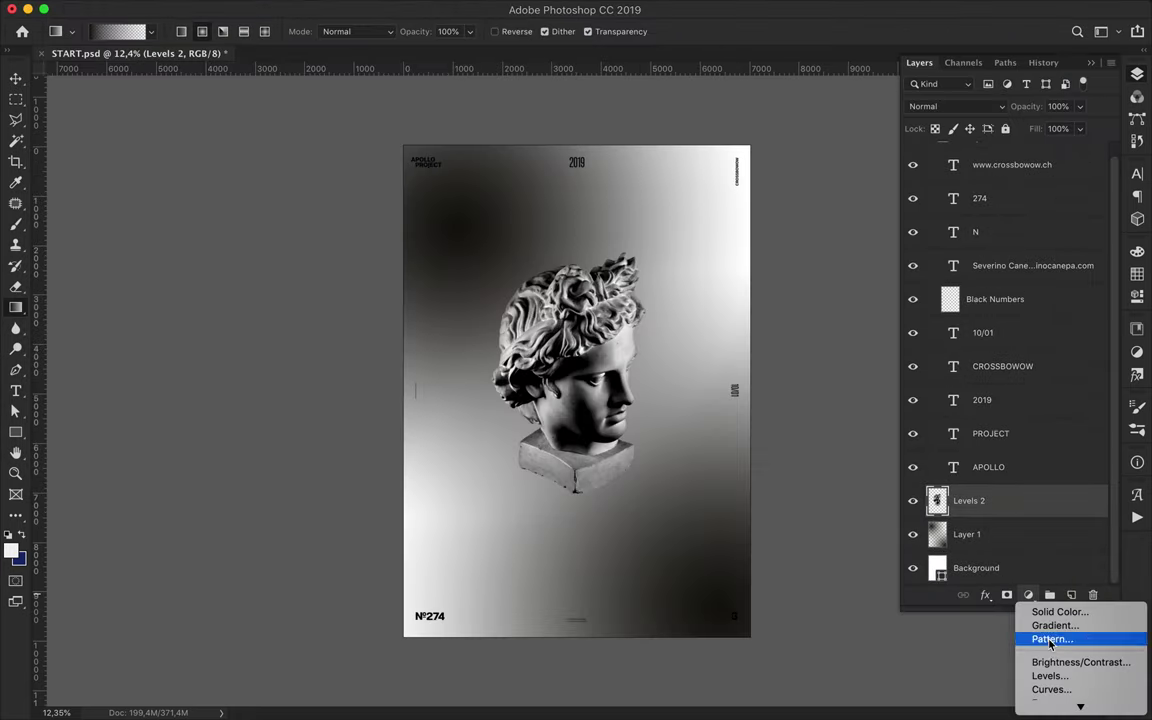
- On a new layer, draw the Transparent Rainbow gradient from top to bottom
key("Escape")
key("ctrl+shift+alt+n")
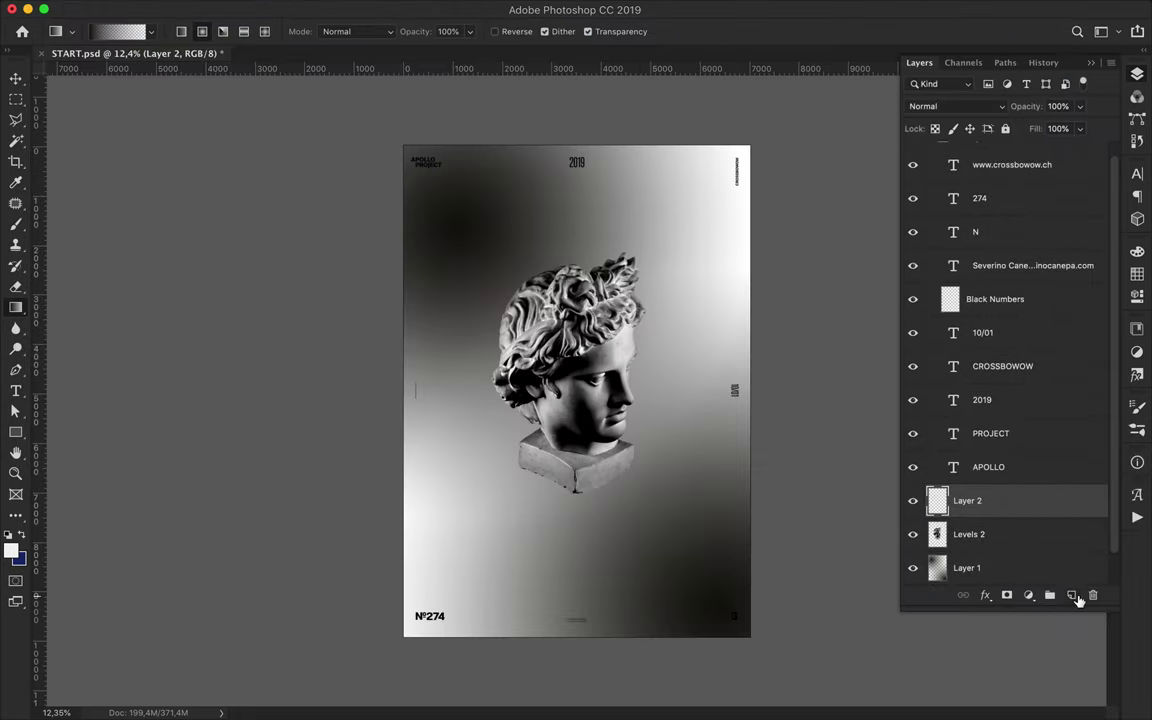
left_click(120, 31)
left_click(869, 133)
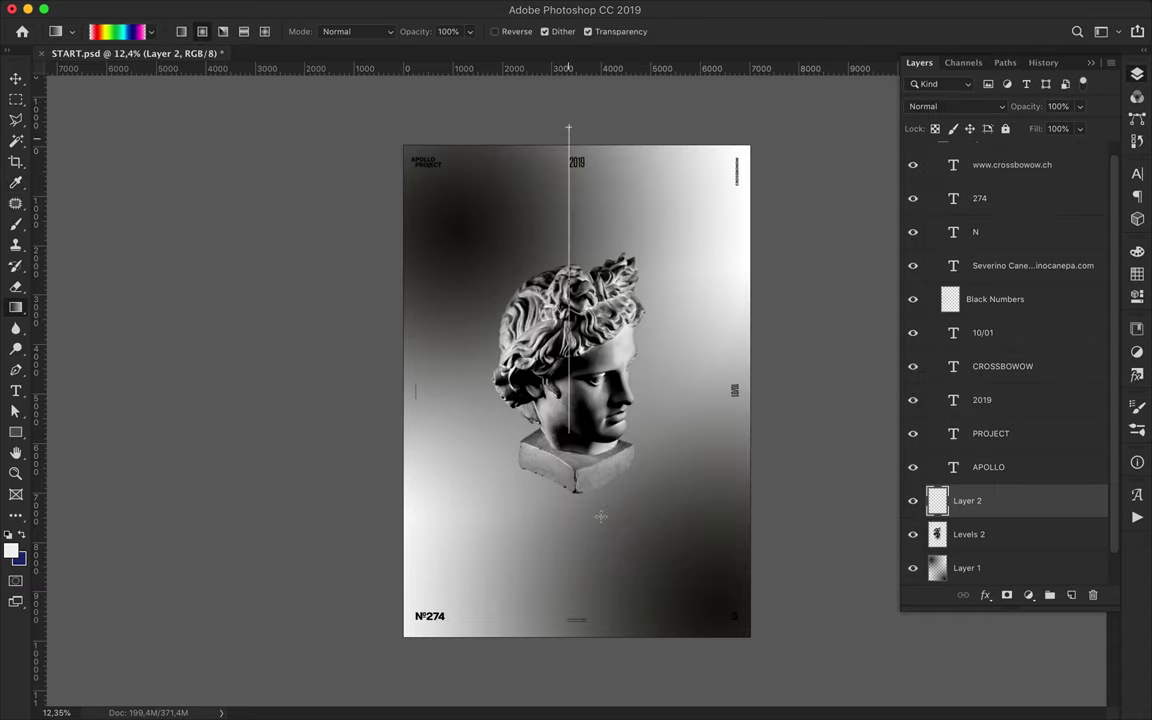
left_click_drag(610, 655, 610, 655)
key("ctrl+z")
left_click_drag(570, 125, 623, 660)
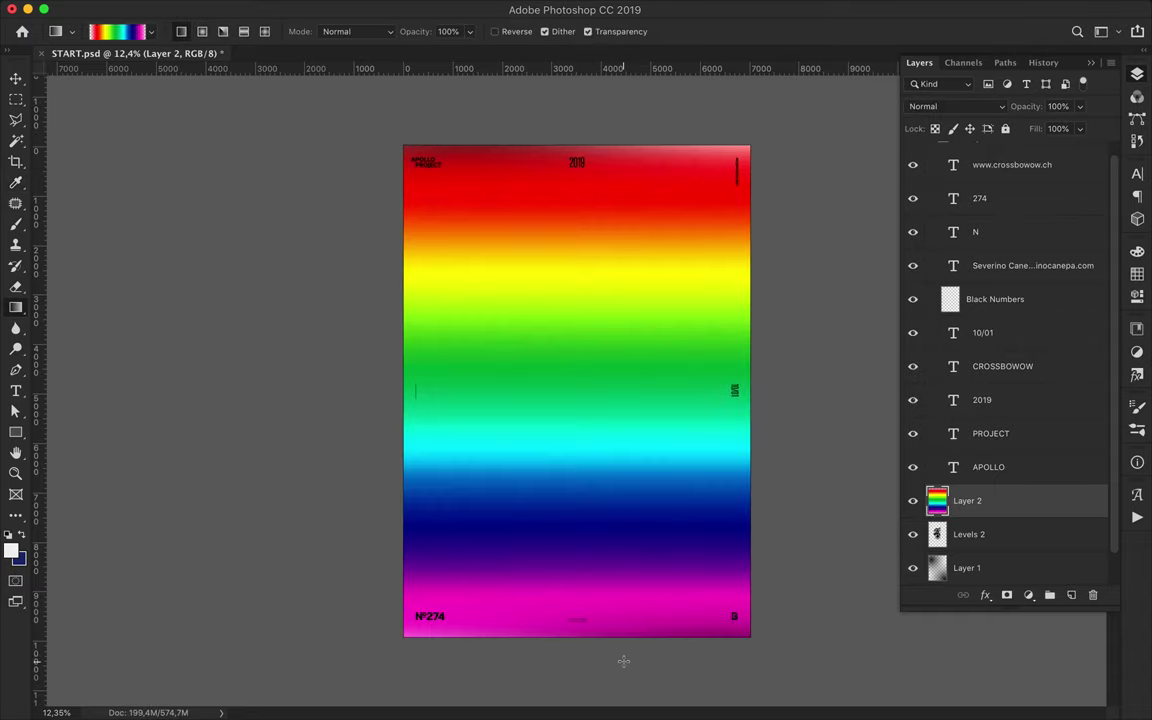
left_click_drag(566, 146, 597, 669)
- Try Multiply and other blend modes on the rainbow layer, then duplicate it with Cmd+J
left_click(955, 106)
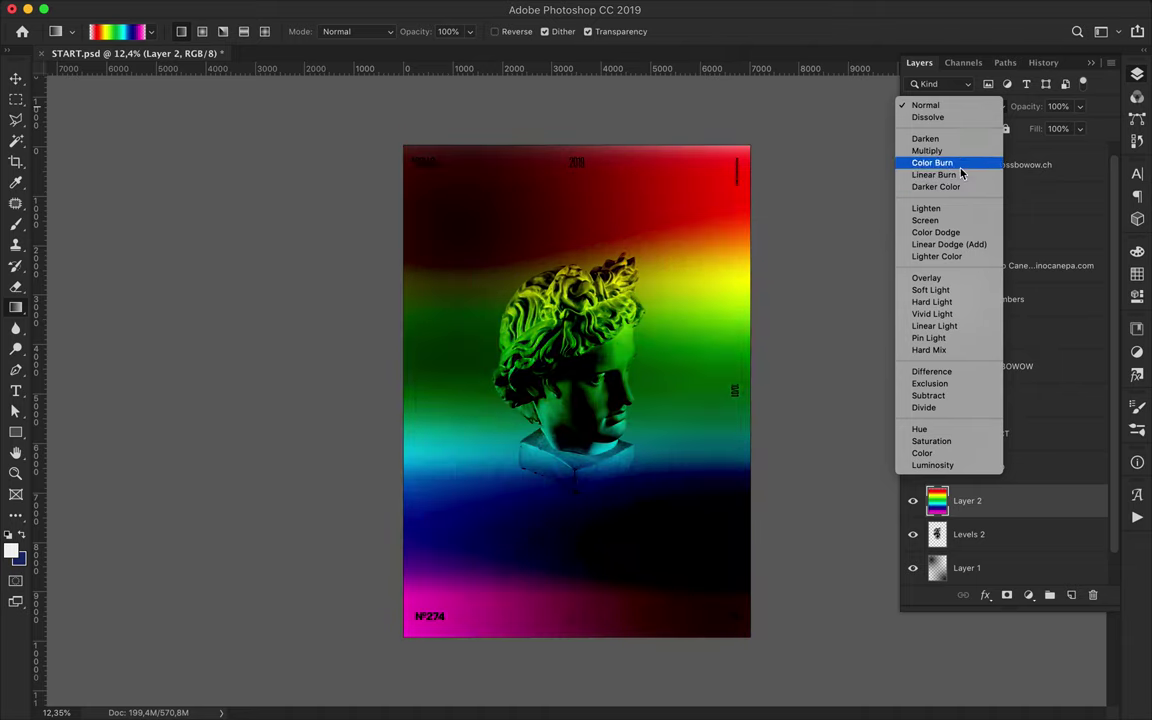
left_click(957, 151)
left_click(966, 567)
left_click(955, 106)
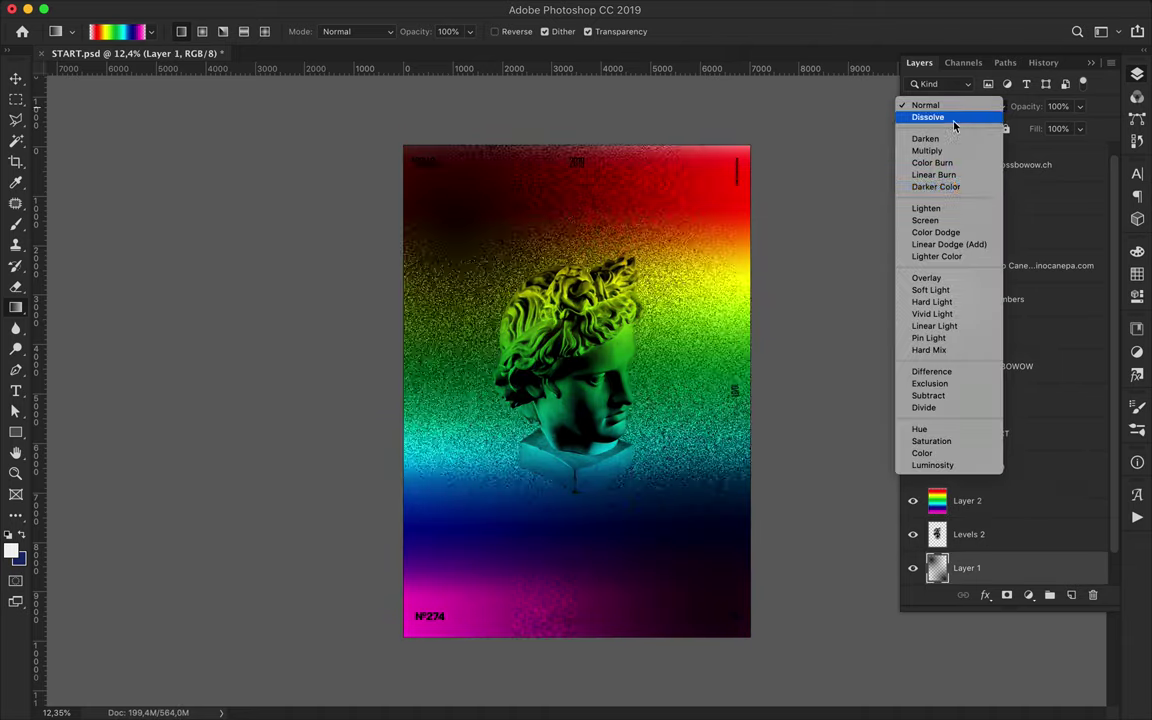
key("Escape")
key("ctrl+z")
key("ctrl+z")
key("ctrl+z")
left_click(993, 517, "alt")
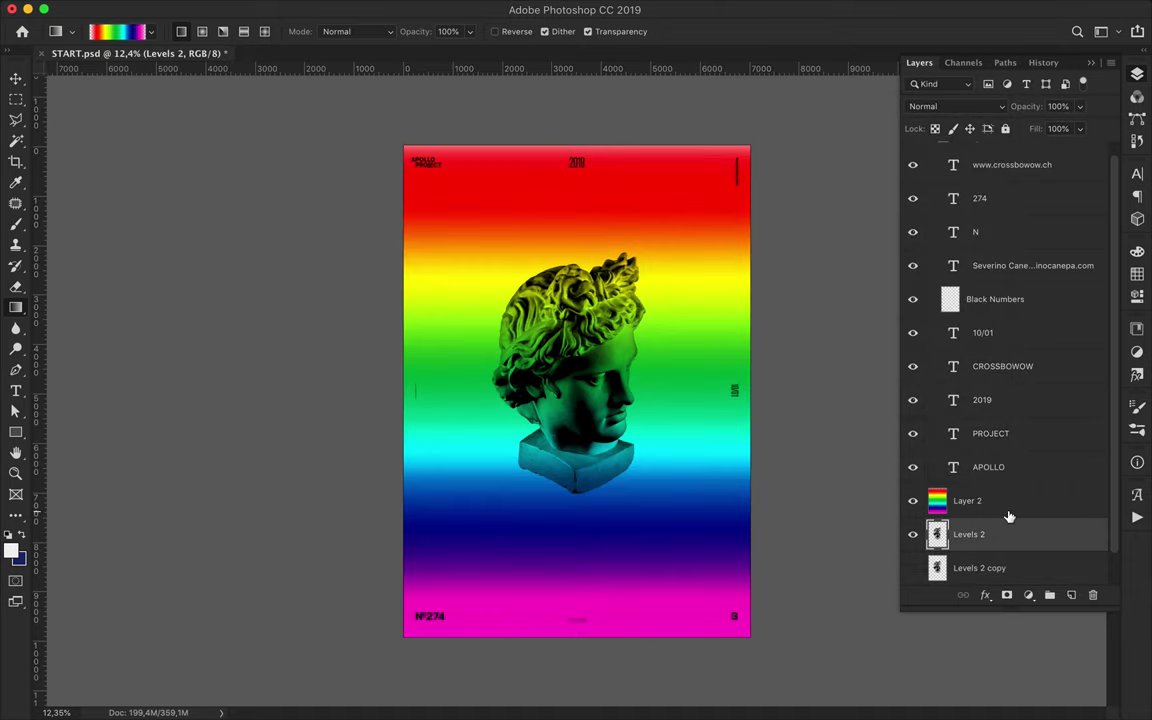
key("ctrl+j")
left_click(391, 8)
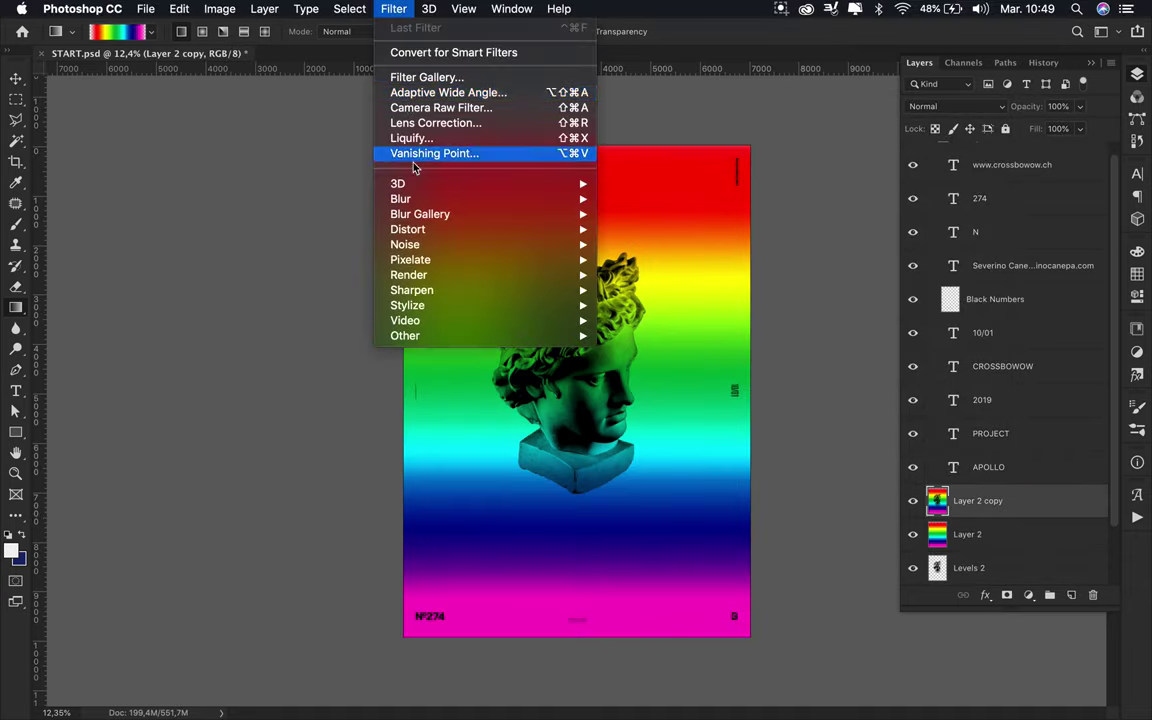
- Apply a Square Wave distortion with 3 generators and 38% horizontal, 33% vertical scale
left_click(683, 336)
left_click(938, 214)
mouse_move(708, 333)
left_mouse_down()
mouse_move(789, 334)
mouse_move(777, 335)
left_mouse_up()
left_click_drag(725, 255, 895, 255)
mouse_move(702, 242)
left_mouse_down()
mouse_move(913, 245)
mouse_move(771, 243)
left_mouse_up()
left_click_drag(701, 181, 700, 181)
mouse_move(777, 334)
left_mouse_down()
mouse_move(815, 334)
mouse_move(800, 334)
left_mouse_up()
left_click_drag(700, 401, 779, 401)
left_click_drag(907, 410, 767, 410)
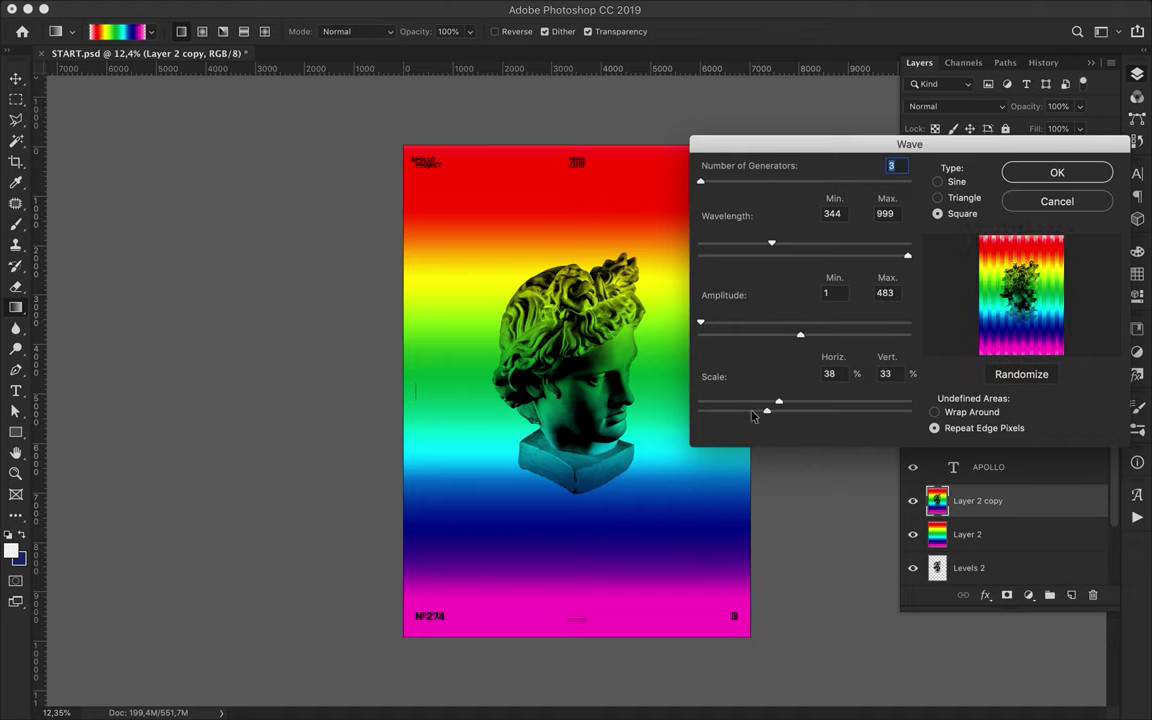
left_click(1043, 175)
- Start saving a JPEG copy of the striped poster
scroll(659, 346, "up", 2)
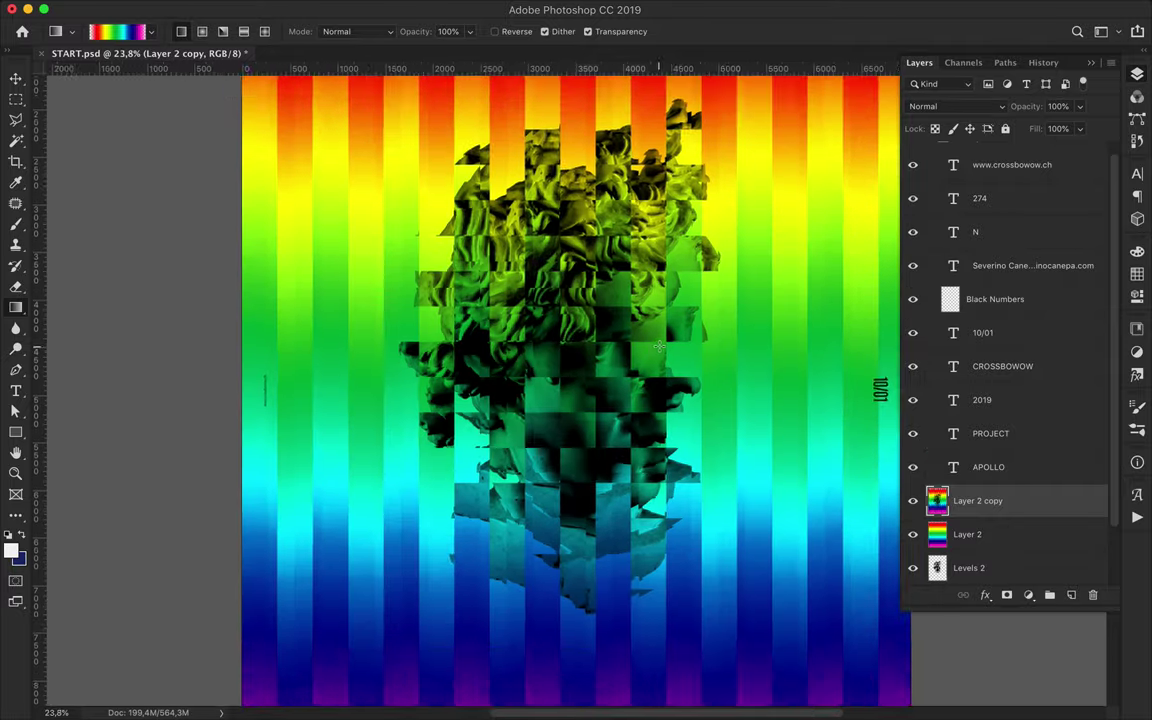
scroll(659, 346, "up", 1)
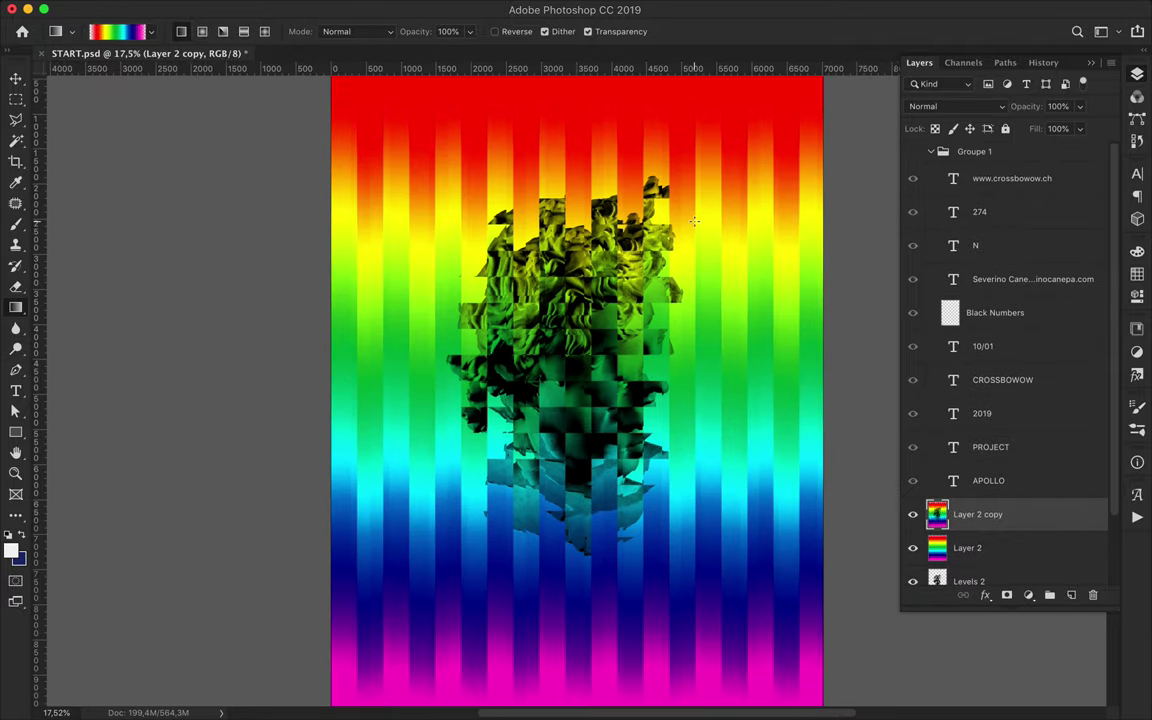
key("ctrl+shift+s")
left_click(620, 538)
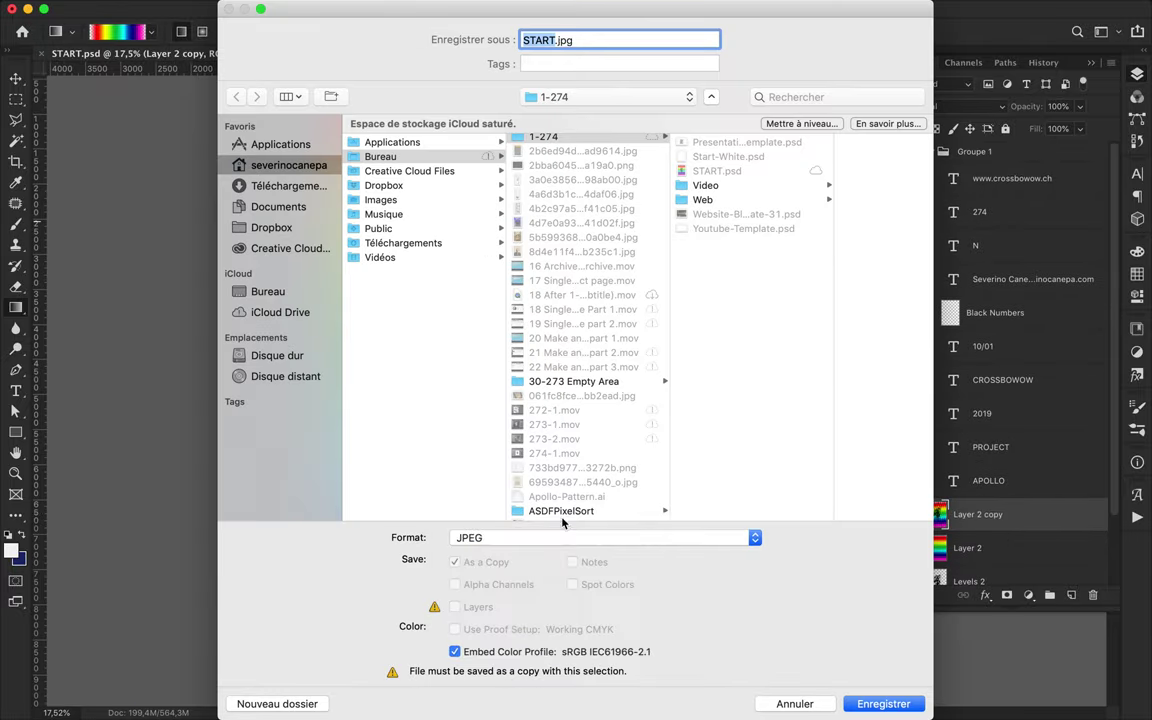
- Save the striped poster as START 2.jpg and run the sketch, which can't find START_1_2.png
left_click(866, 704)
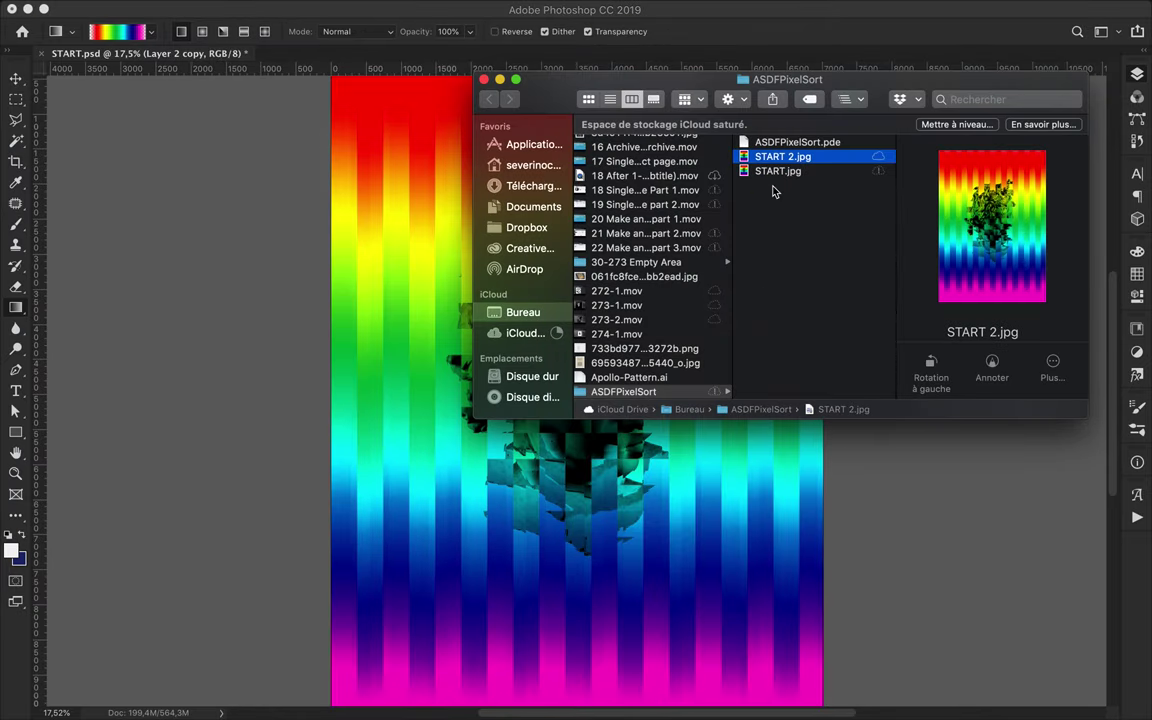
left_click(712, 12)
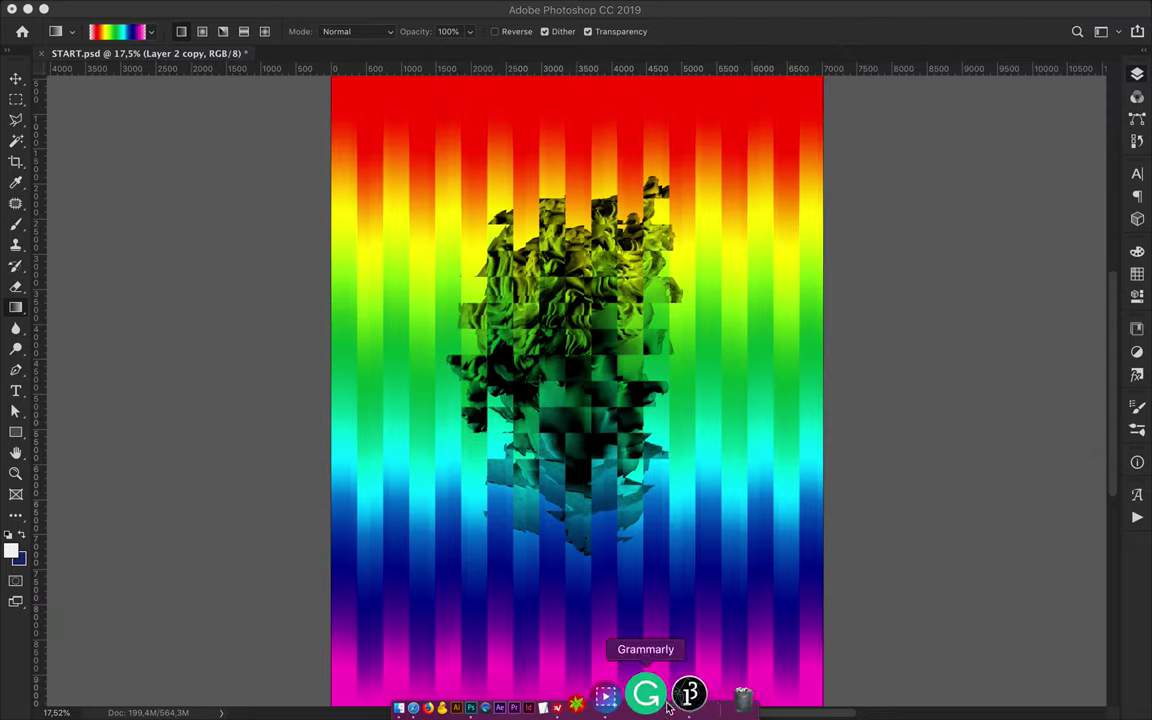
left_click(445, 180)
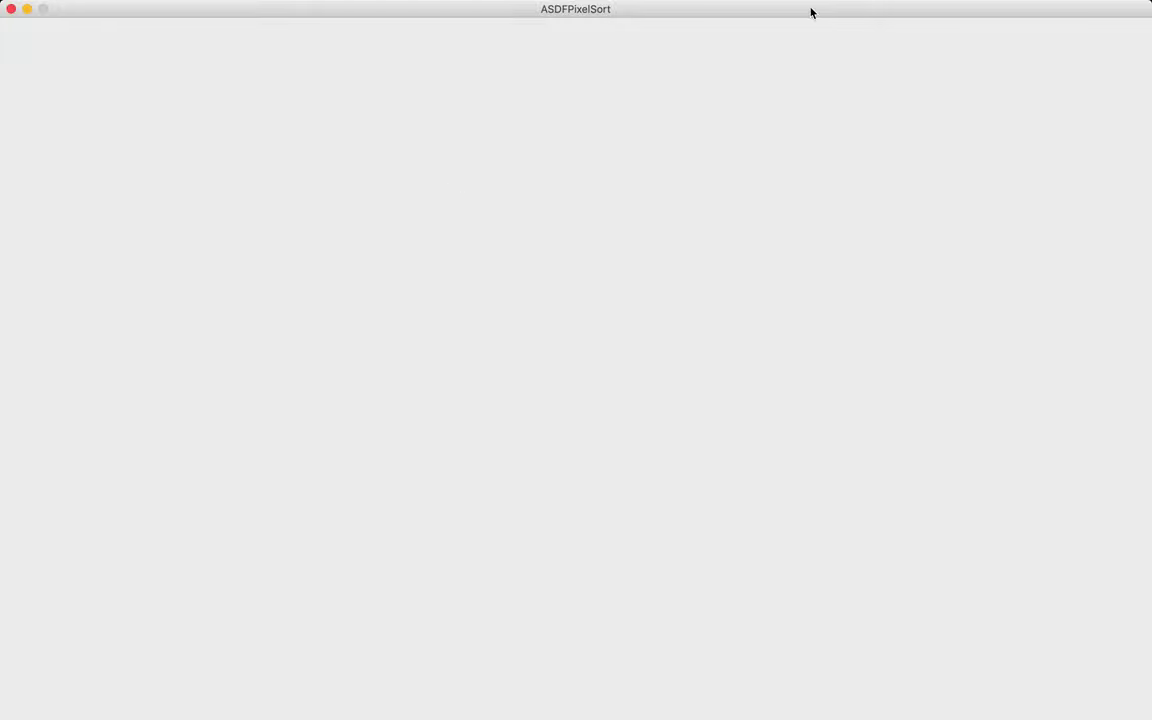
left_click(512, 689)
- Rename START 2.jpg to START_2.jpg and rerun the pixel-sort sketch on it
left_click(666, 689)
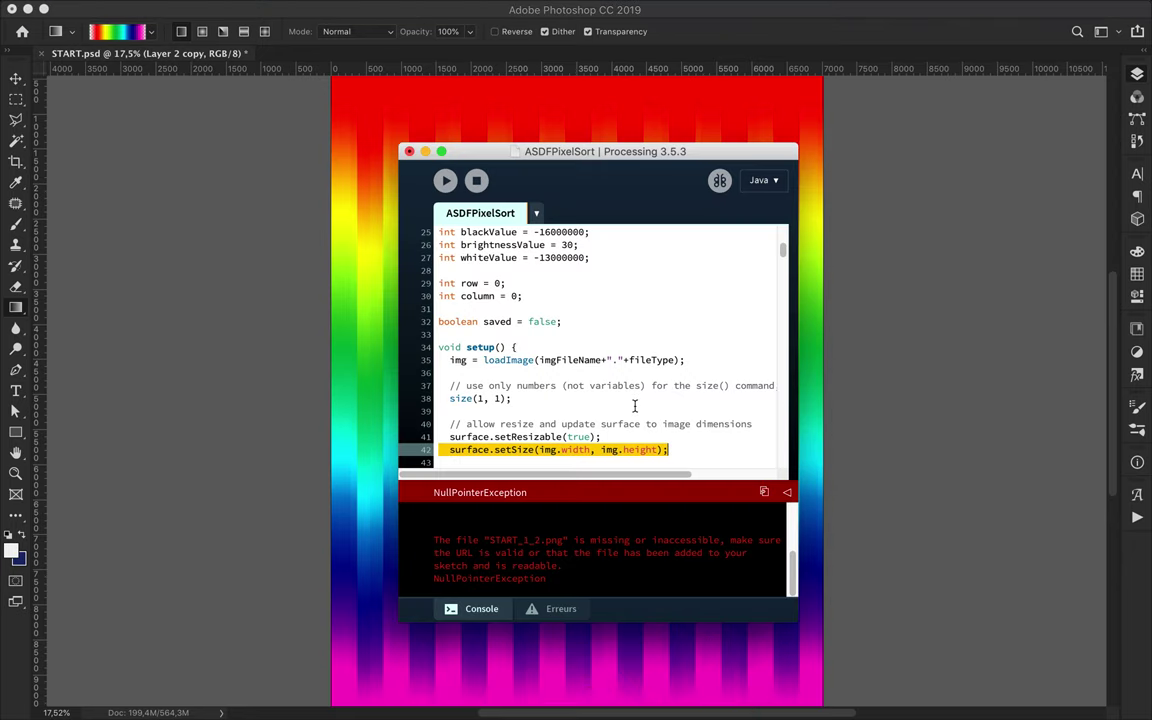
scroll(634, 405, "up", 10)
key("super+k")
key("Return")
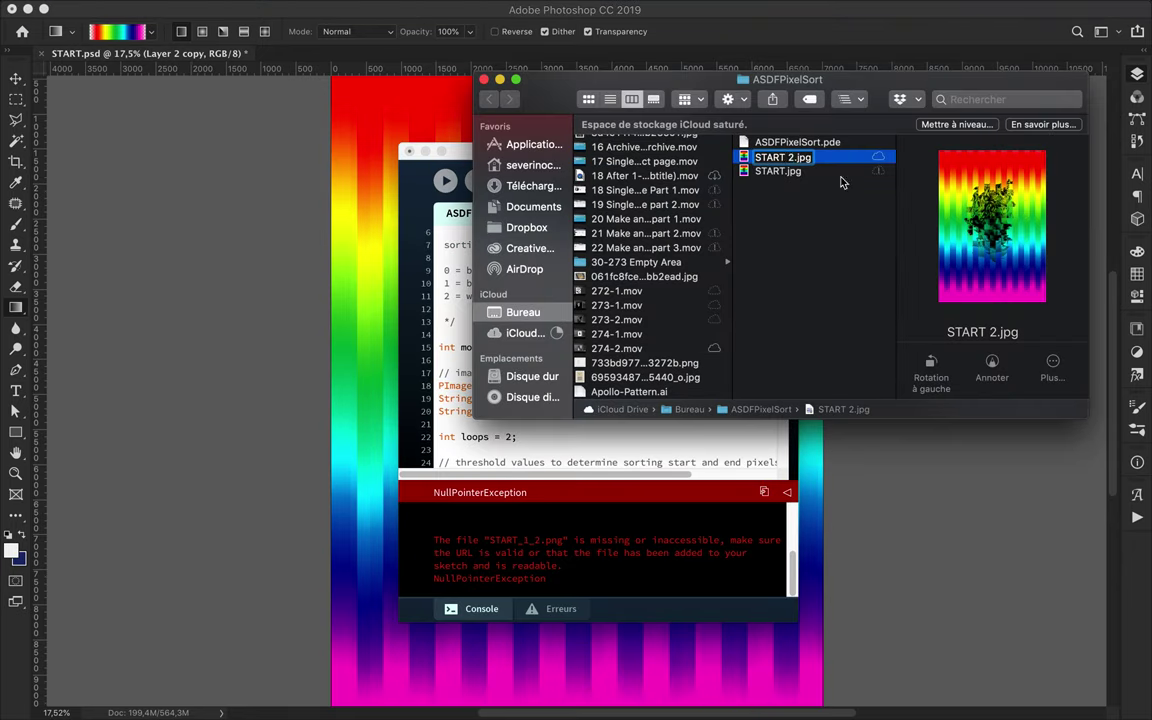
key("Return")
key("super+Tab")
key("super+r")
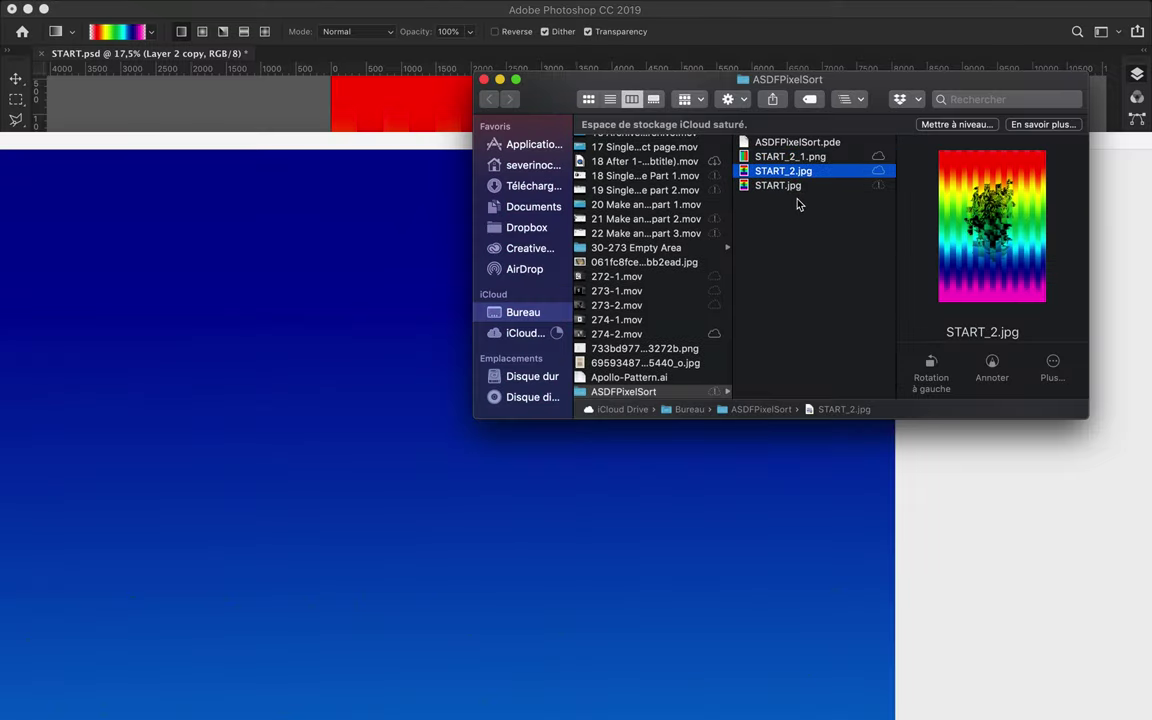
- Preview the sorted START_2_1.png, then quit the sketch and cancel the save-changes dialog
left_click(787, 158)
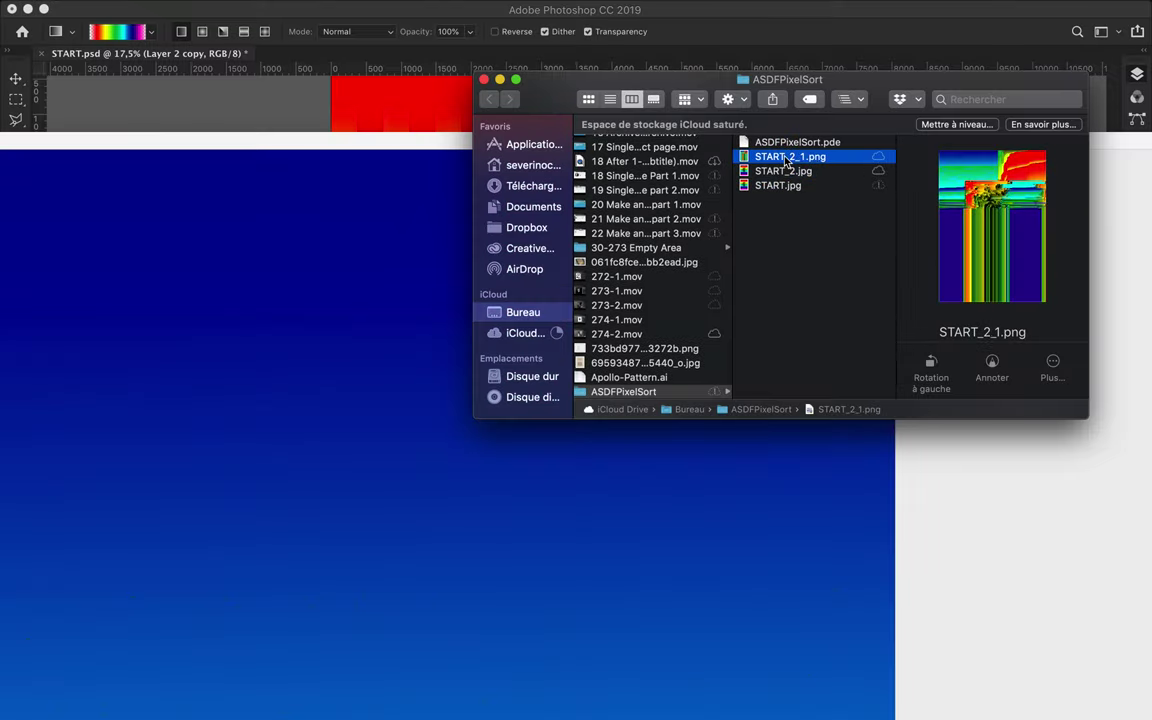
key("space")
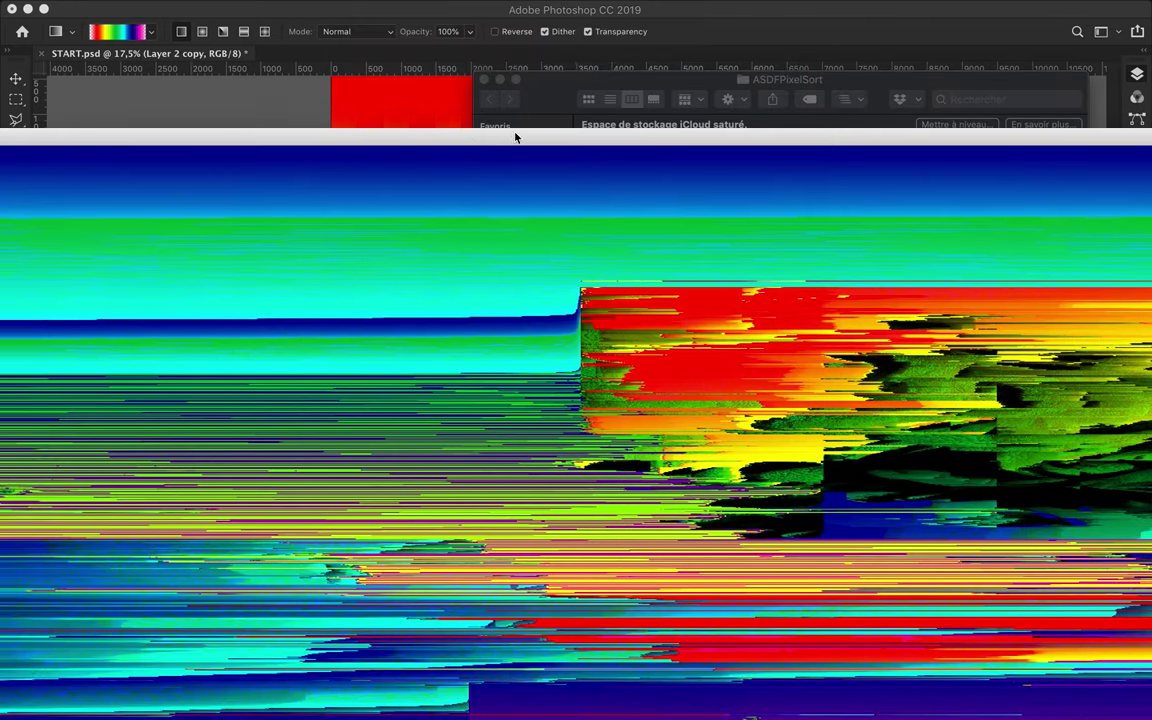
key("super+q")
key("super+q")
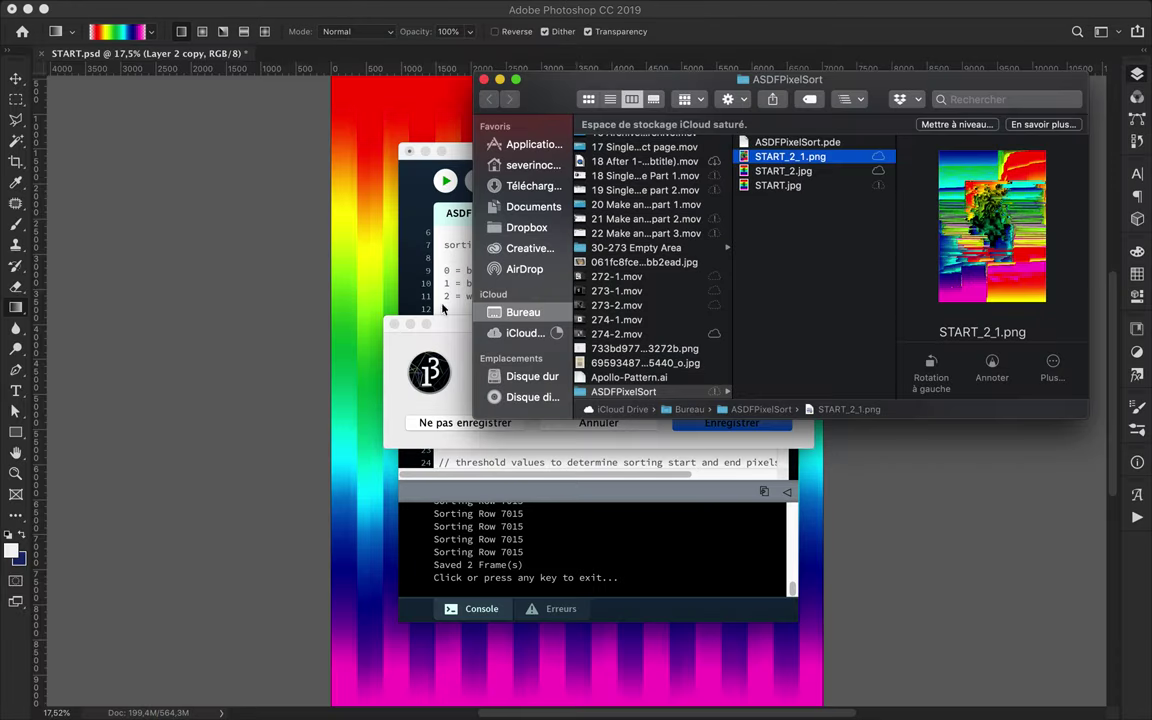
left_click(619, 425)
left_click_drag(600, 151, 390, 133)
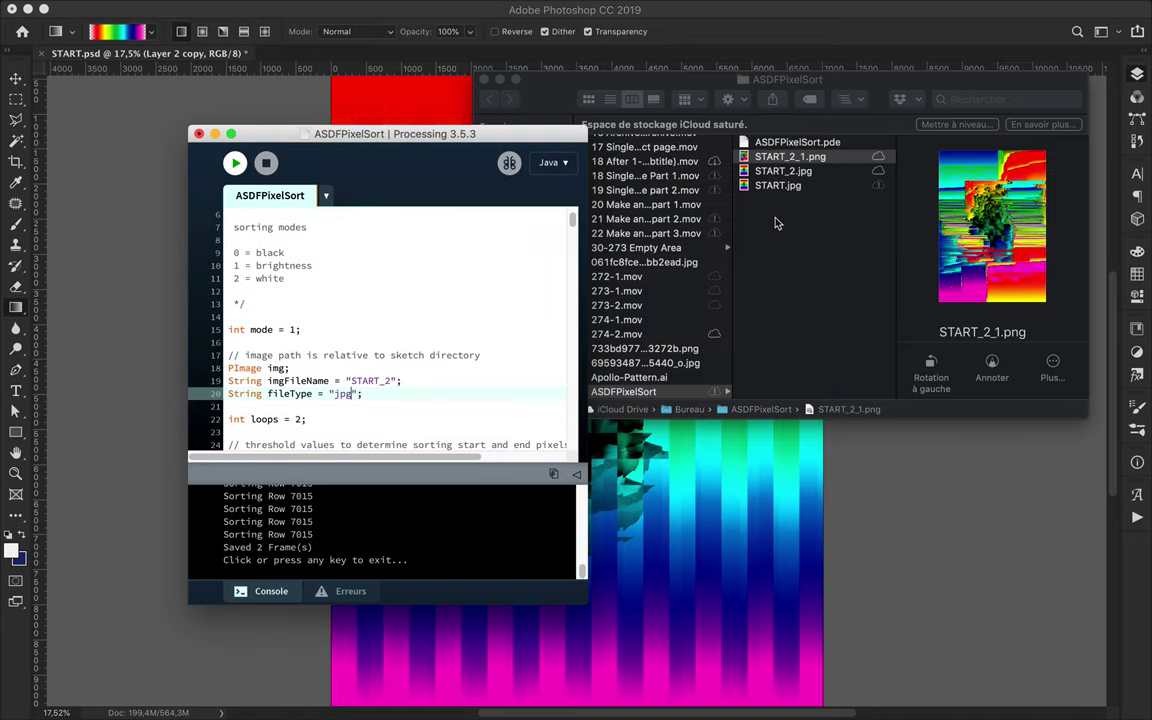
- Duplicate START_2_1.png as START_2_1_2.png and sort it with 4 loops
left_click(785, 160)
key("Return")
key("Down")
key("Down")
key("BackSpace")
type("_")
left_click(380, 316)
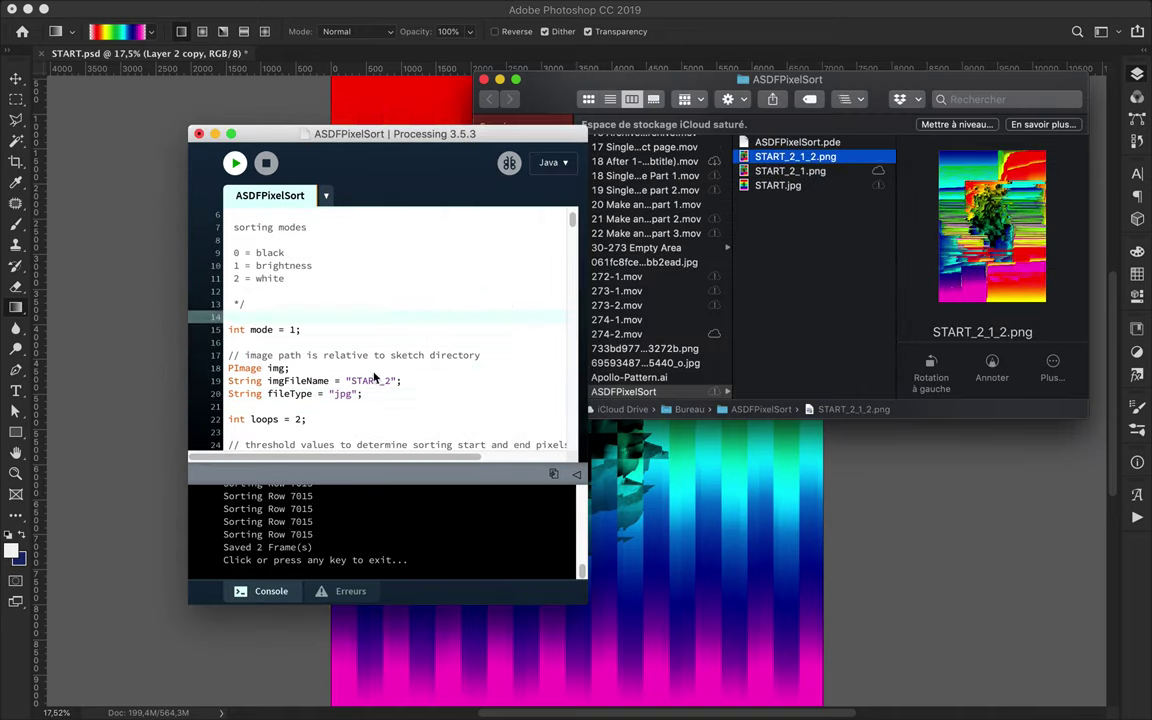
left_click(236, 166)
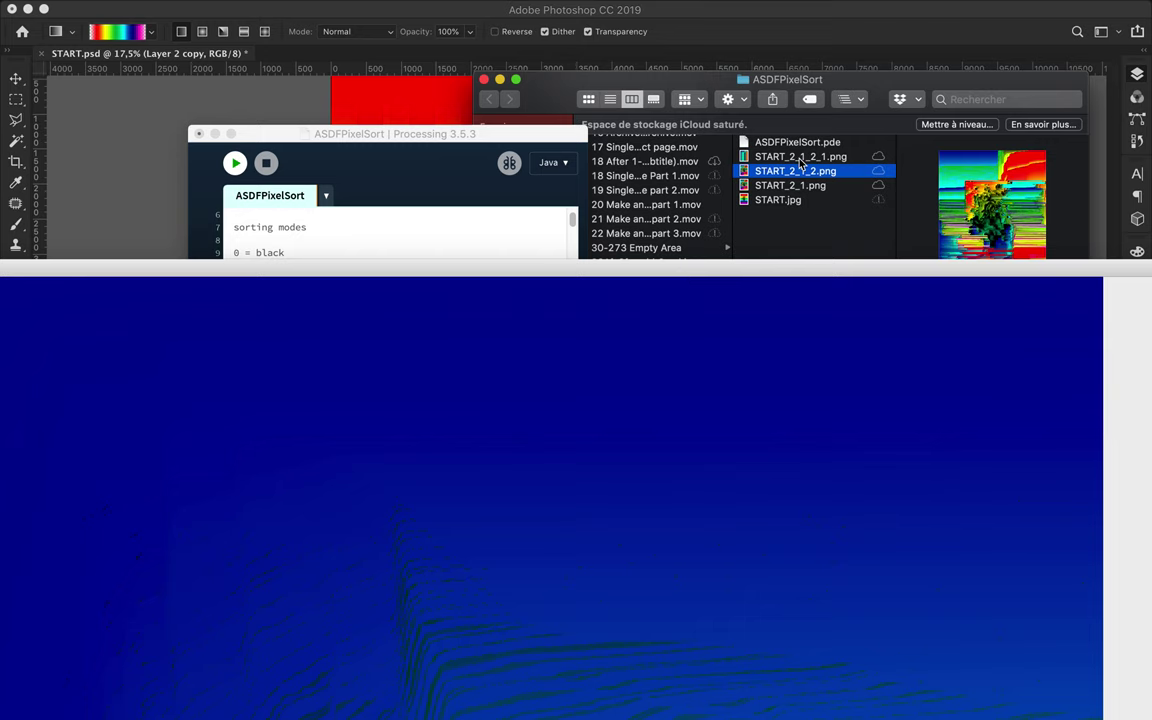
- Preview START_2_1_2_1.png, close the sketch window, and rename that output START_3.png
left_click(800, 157)
key("space")
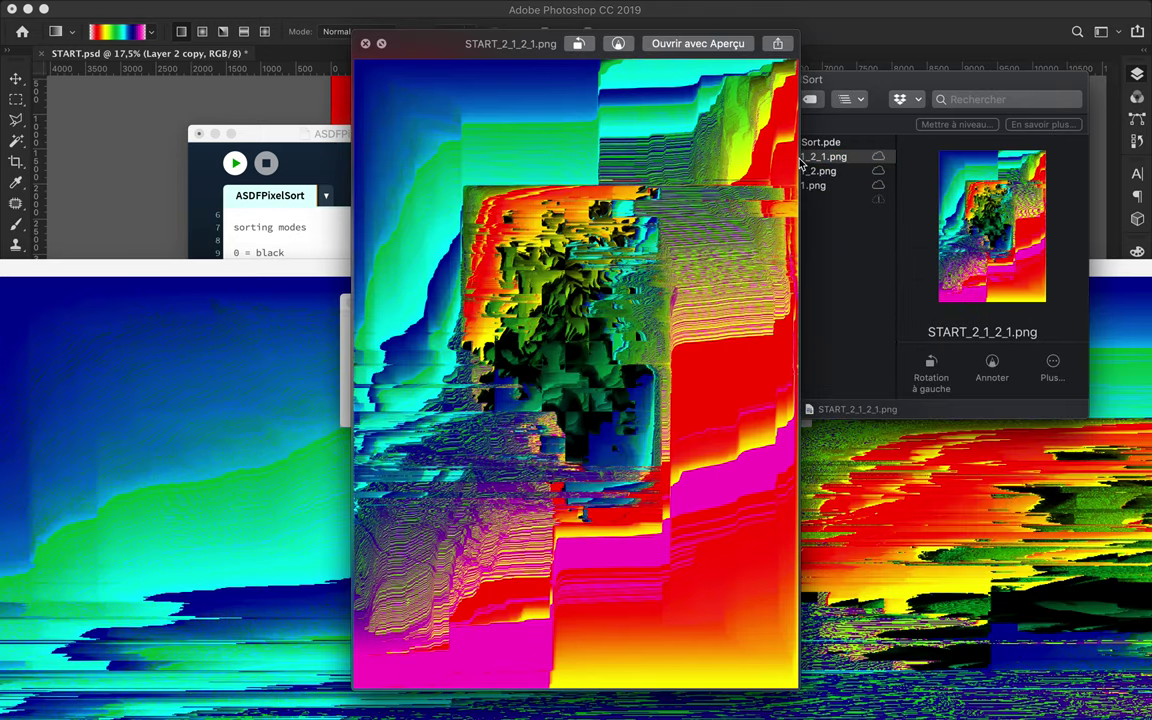
key("space")
left_click_drag(383, 259, 458, 283)
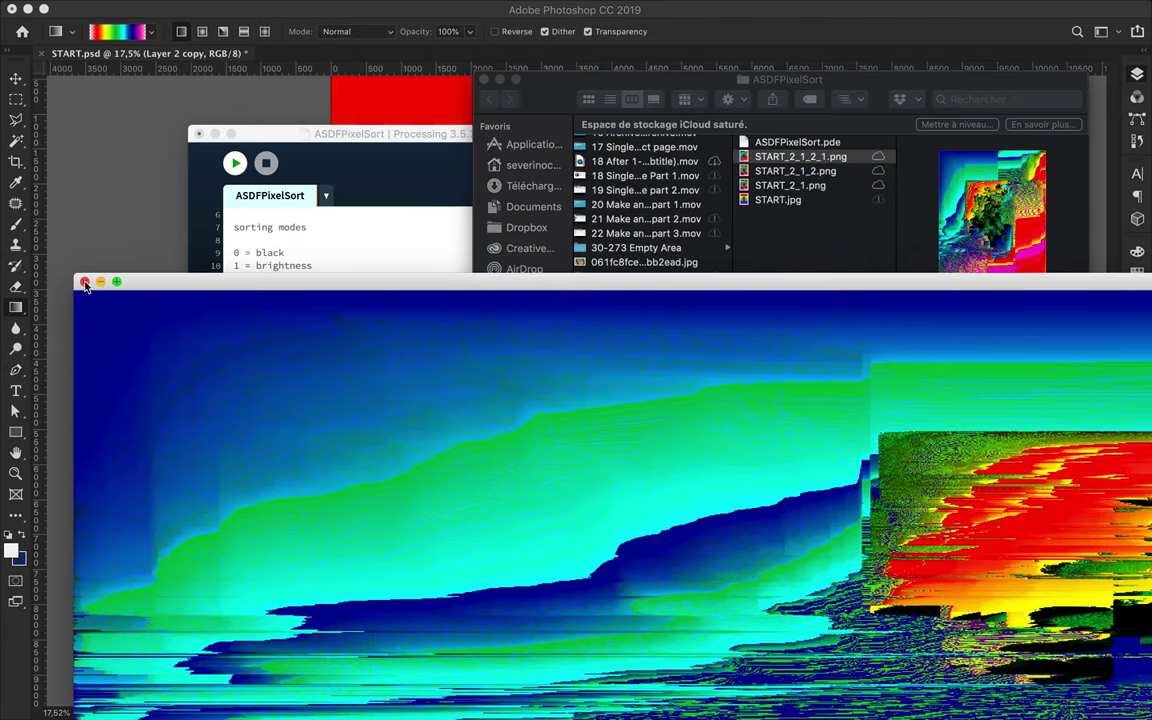
left_click(85, 284)
left_click(825, 157)
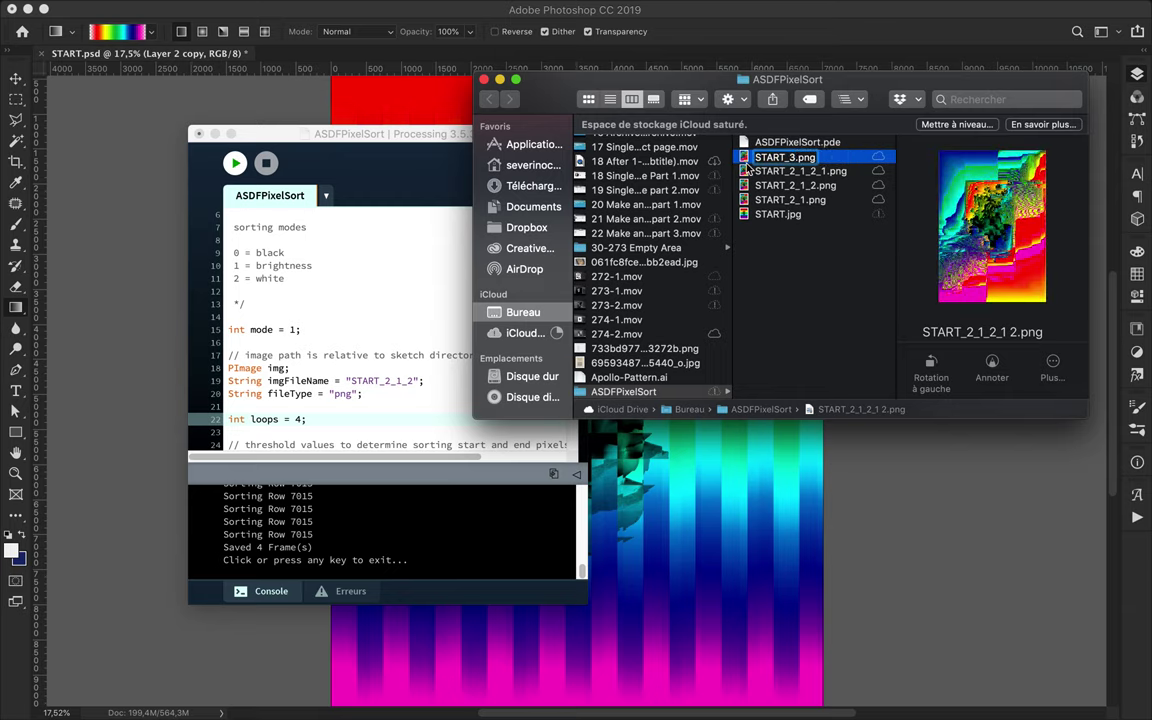
key("Return")
double_click(395, 381)
- Sort START_3 with nine loops and compare START_3_1.png against earlier outputs
type("START_3")
scroll(385, 424, "down", 4)
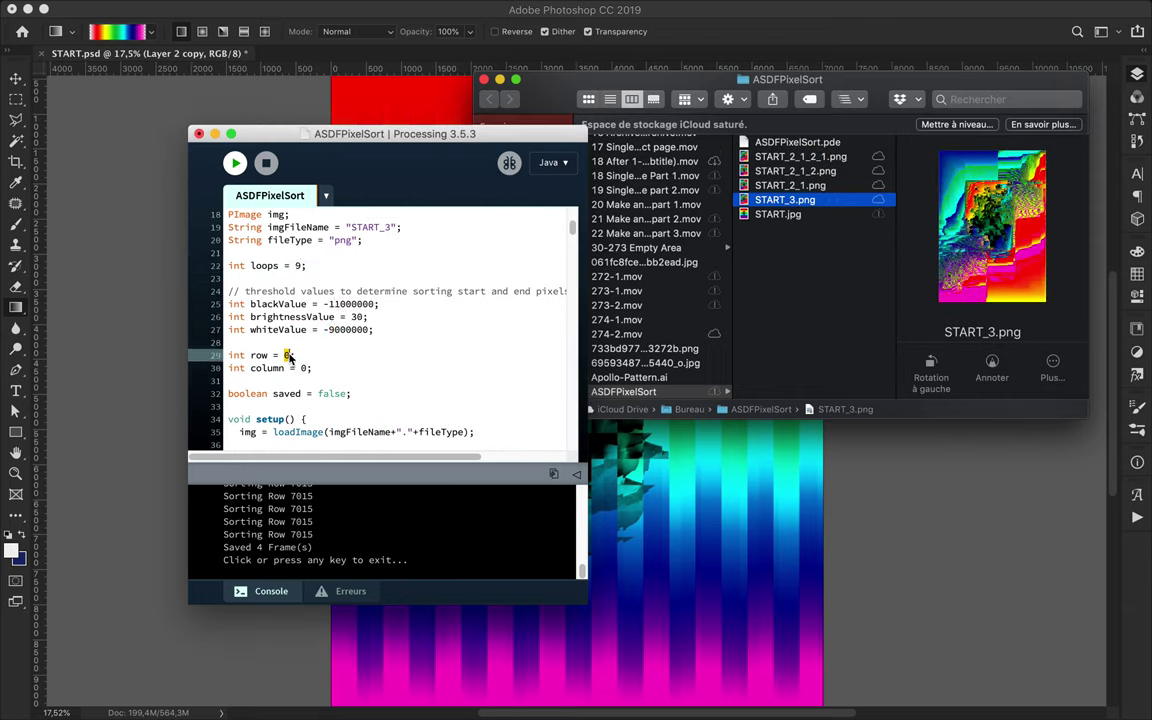
key("super+r")
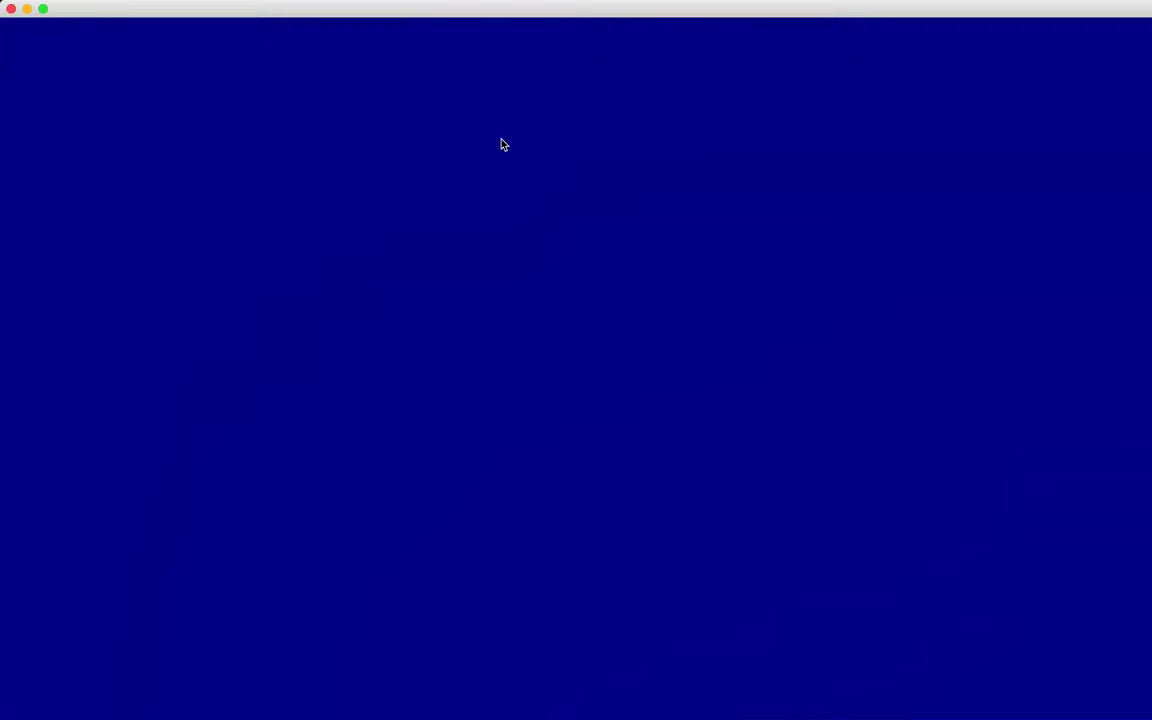
left_click_drag(558, 13, 780, 175)
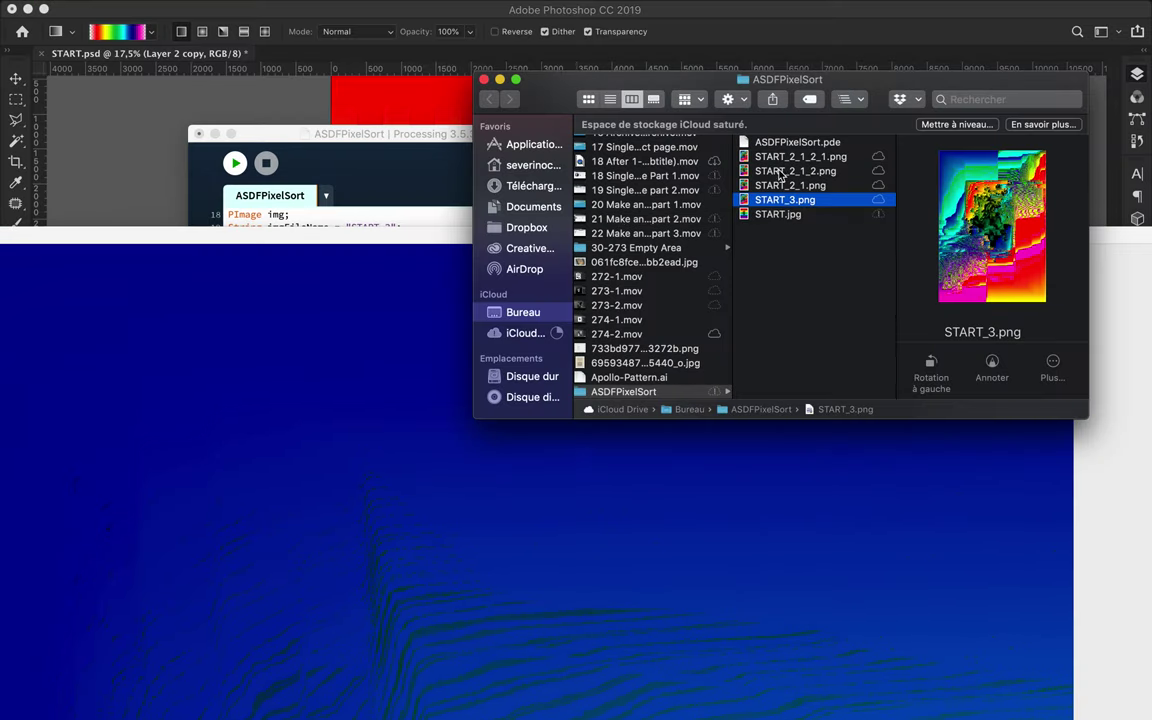
left_click(790, 200)
key("space")
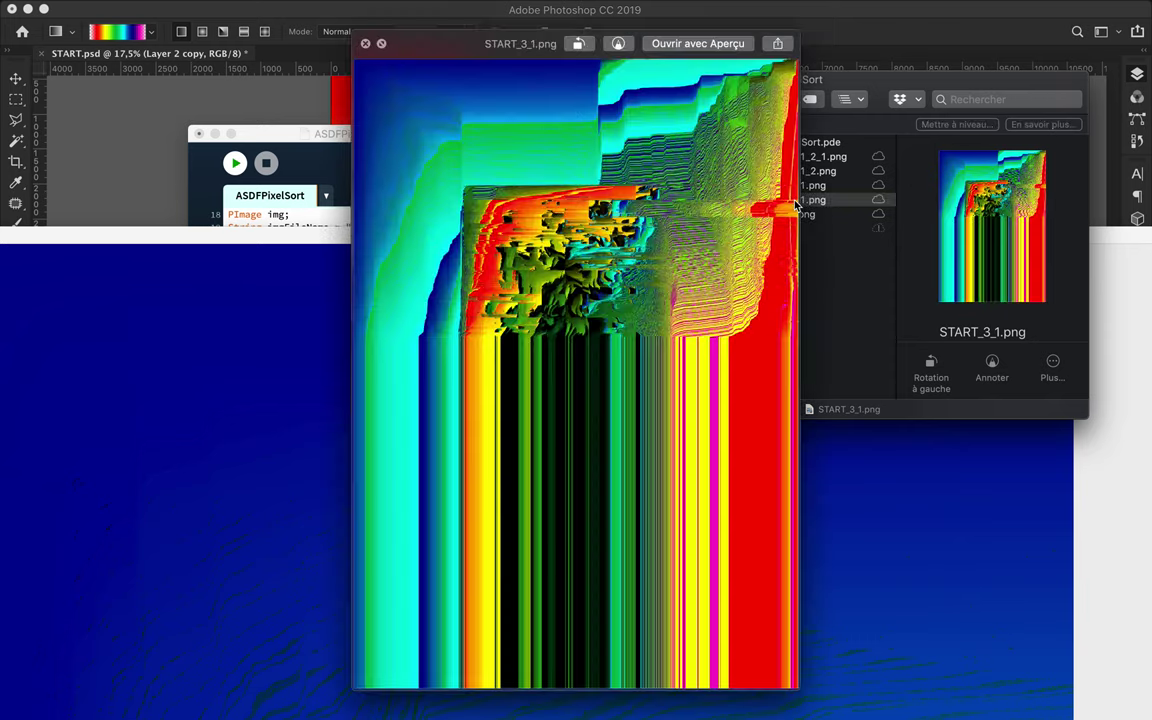
left_click(815, 171)
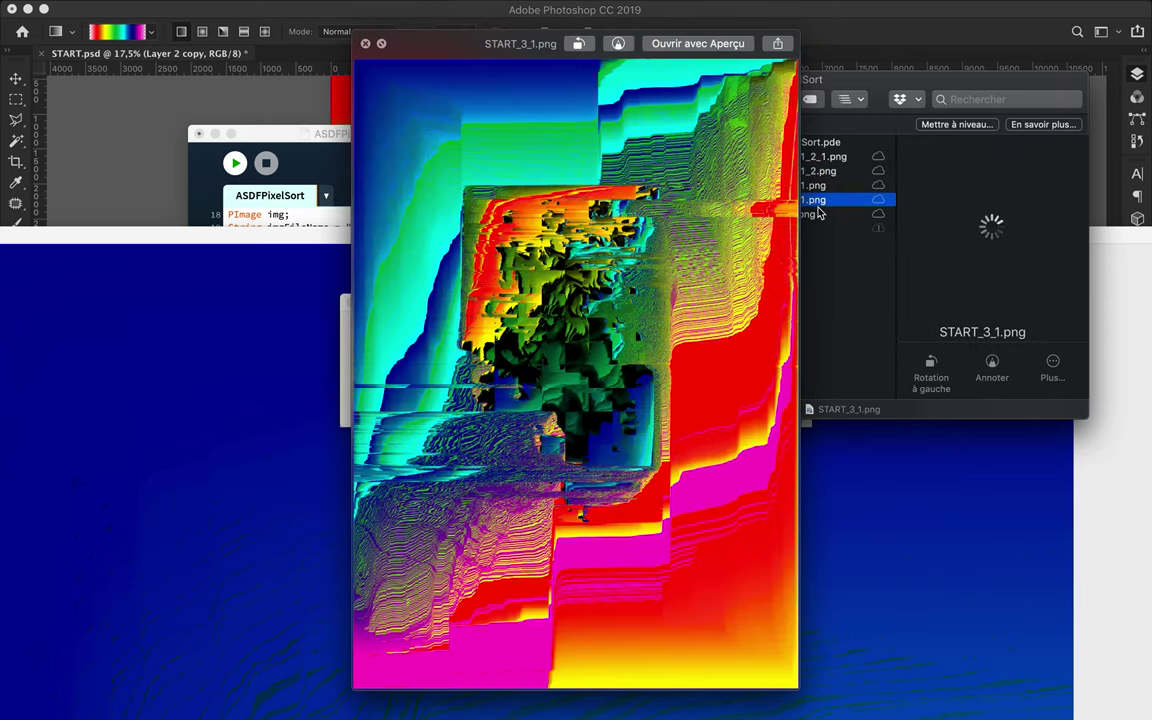
left_click(816, 160)
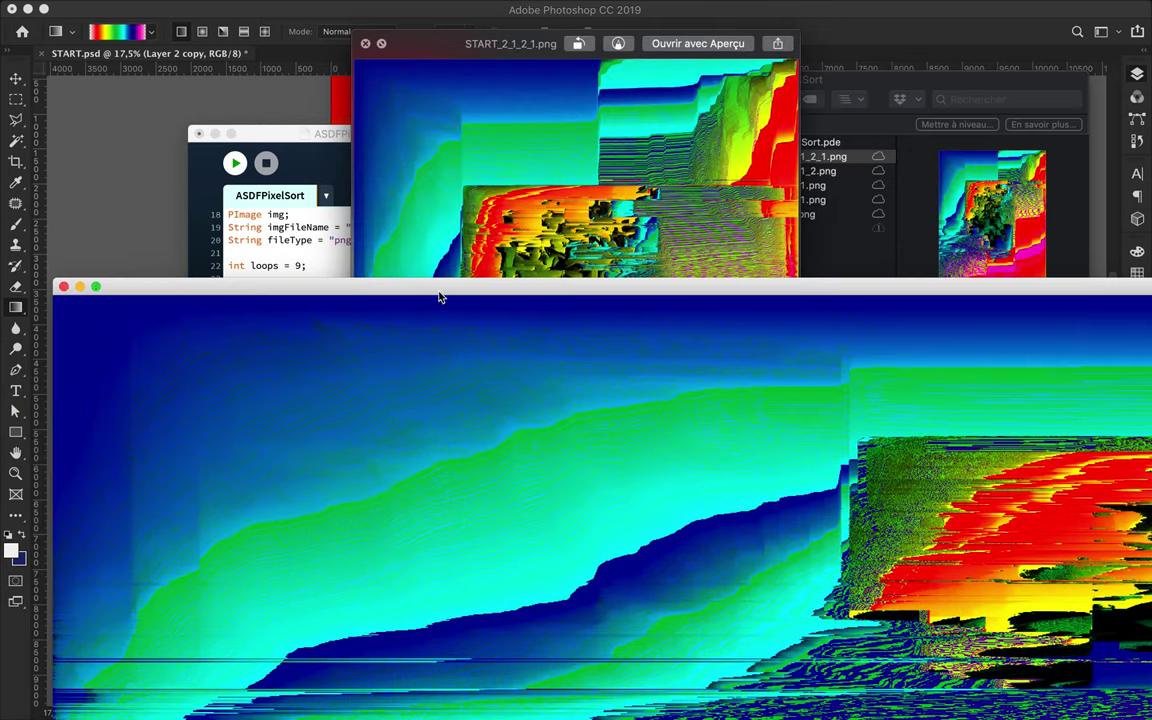
- Close the running sketch and quit the Processing editor
left_click(437, 290)
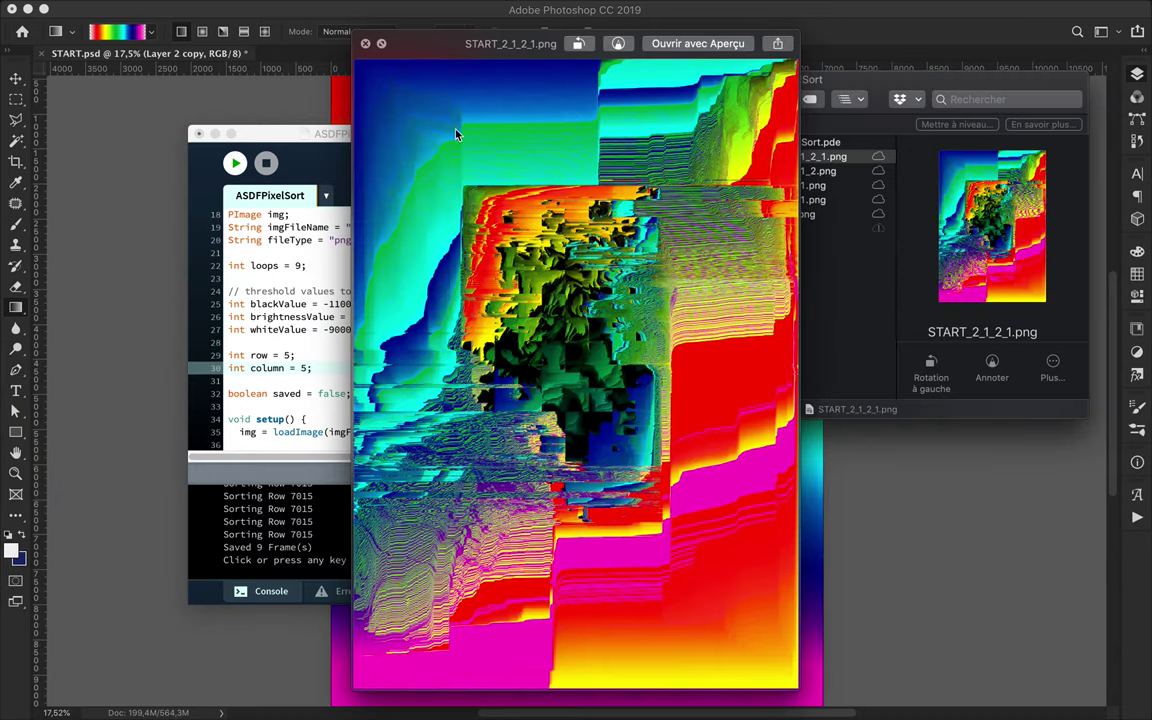
key("space")
left_click(199, 133)
left_click(244, 363)
left_click(455, 694)
- Drag START_2_1.png and START_3_1.png from Finder onto the Photoshop poster
left_click(802, 200)
key("Up")
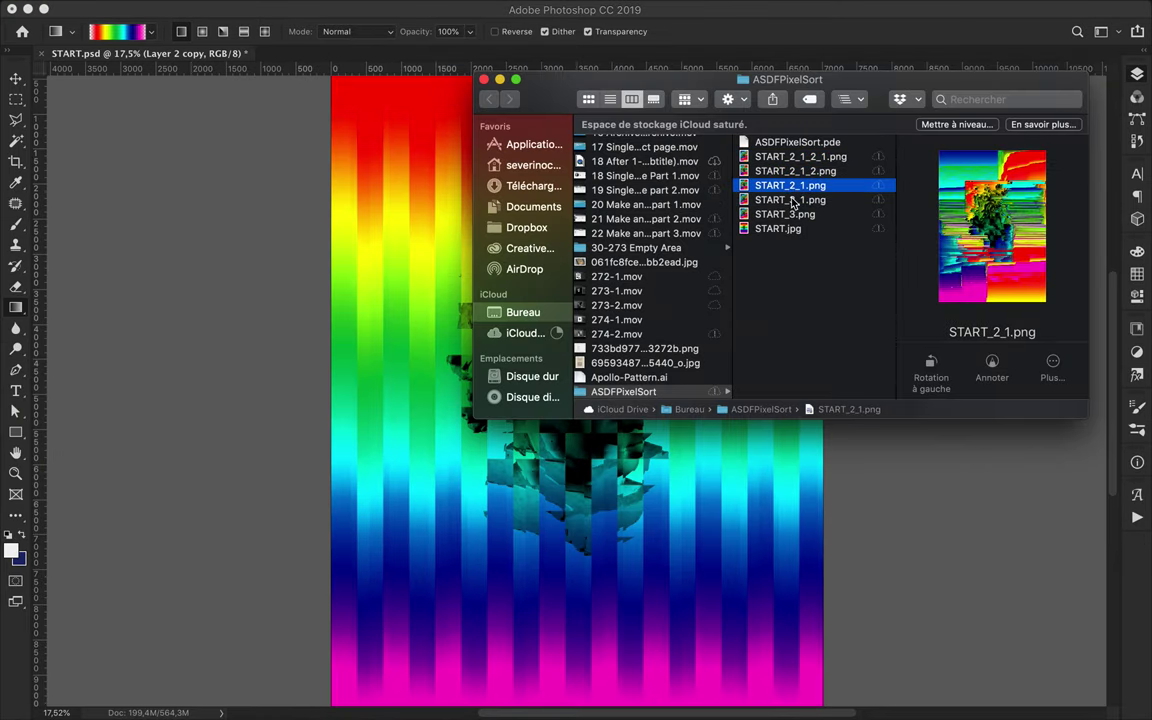
left_click(800, 200, "shift")
key("Down")
key("Down")
key("Up")
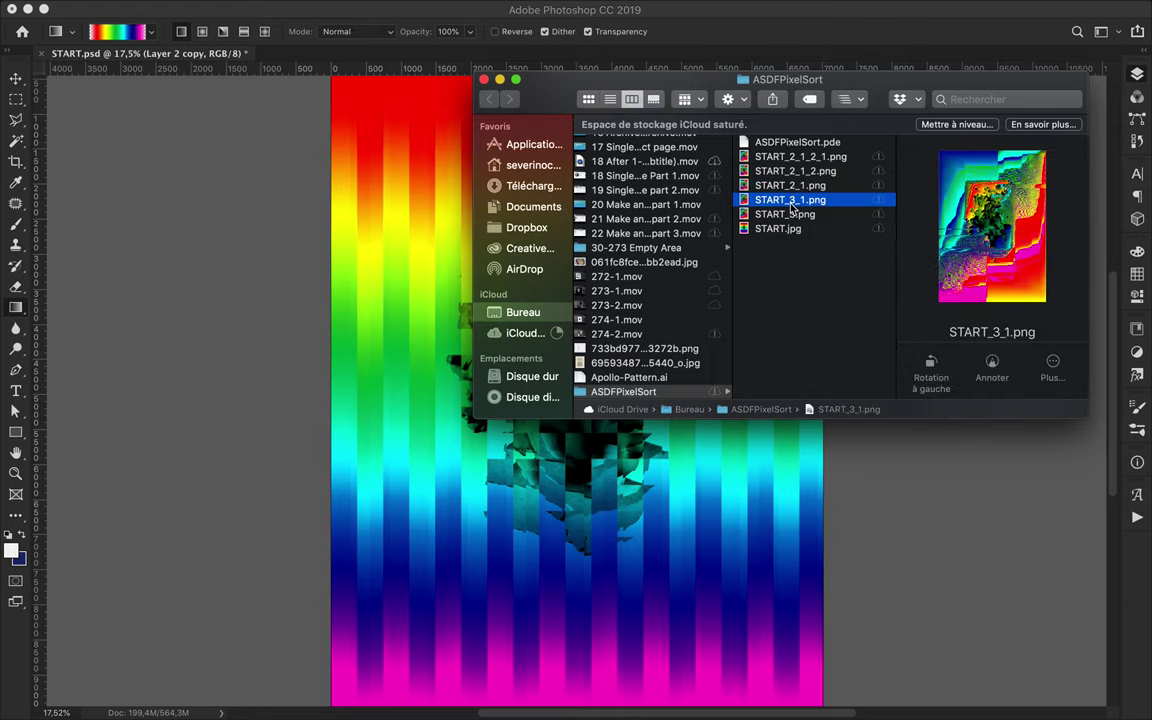
left_click(789, 187)
key("shift+Down")
left_click_drag(594, 563, 595, 560)
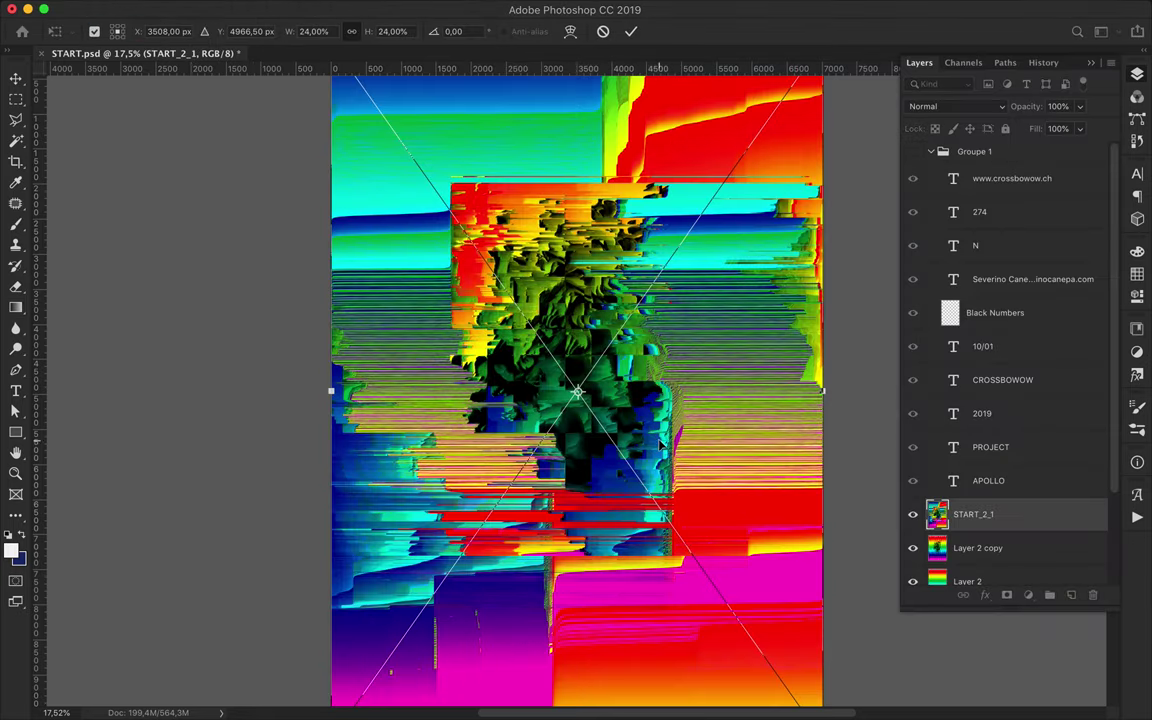
- Commit the placed images and group the older artwork layers into Group 1
key("Return")
key("Return")
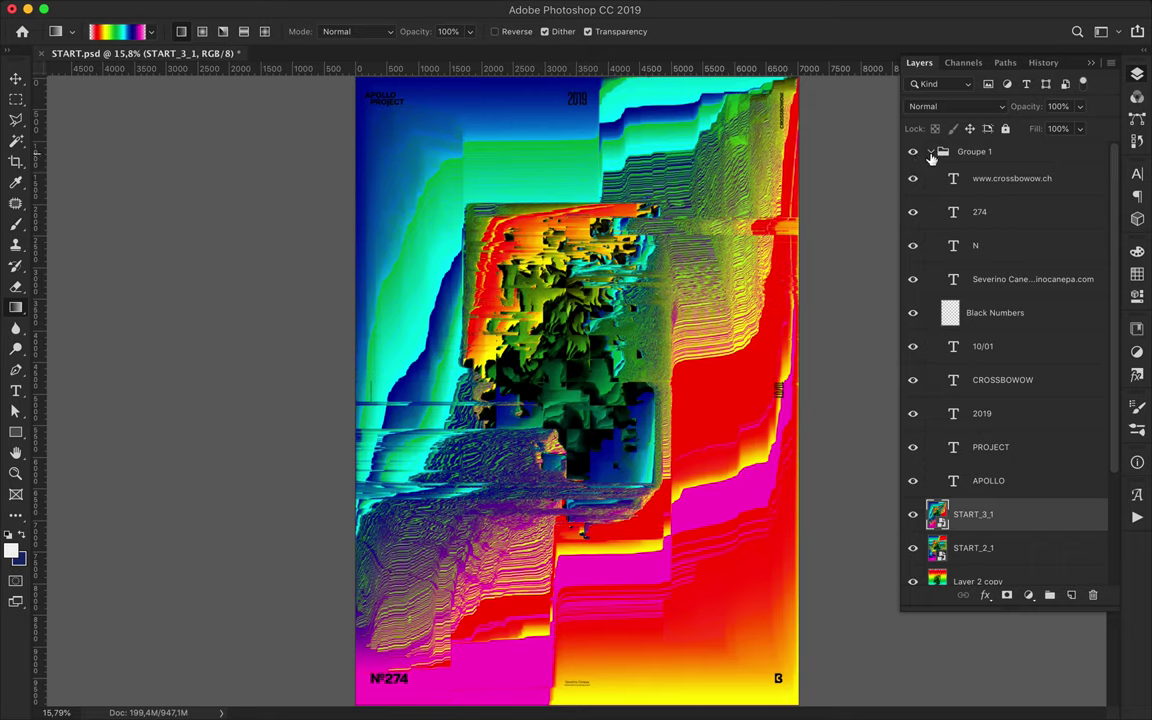
left_click(931, 152)
key("v")
left_click(1051, 558)
left_click(980, 346)
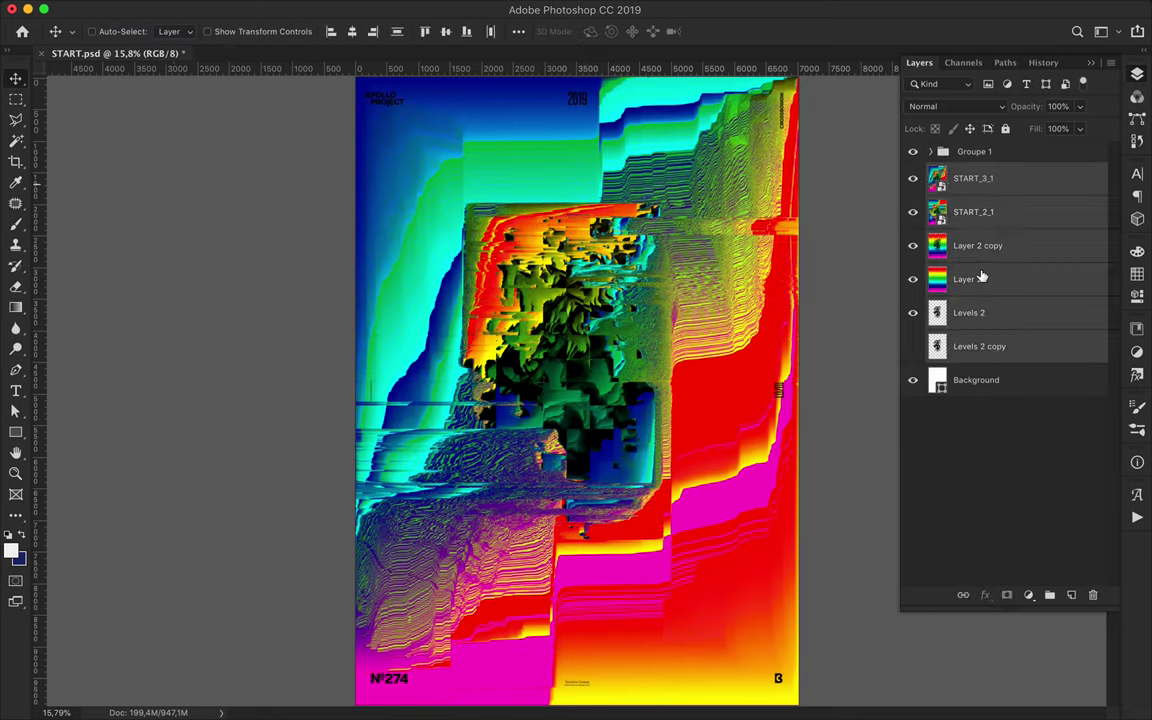
left_click(968, 188, "shift")
key("super+g")
- Alt-drag copies of both START layers above the group, START_2_1 copy on top
left_click(977, 229, "shift")
left_click_drag(977, 200, 977, 163)
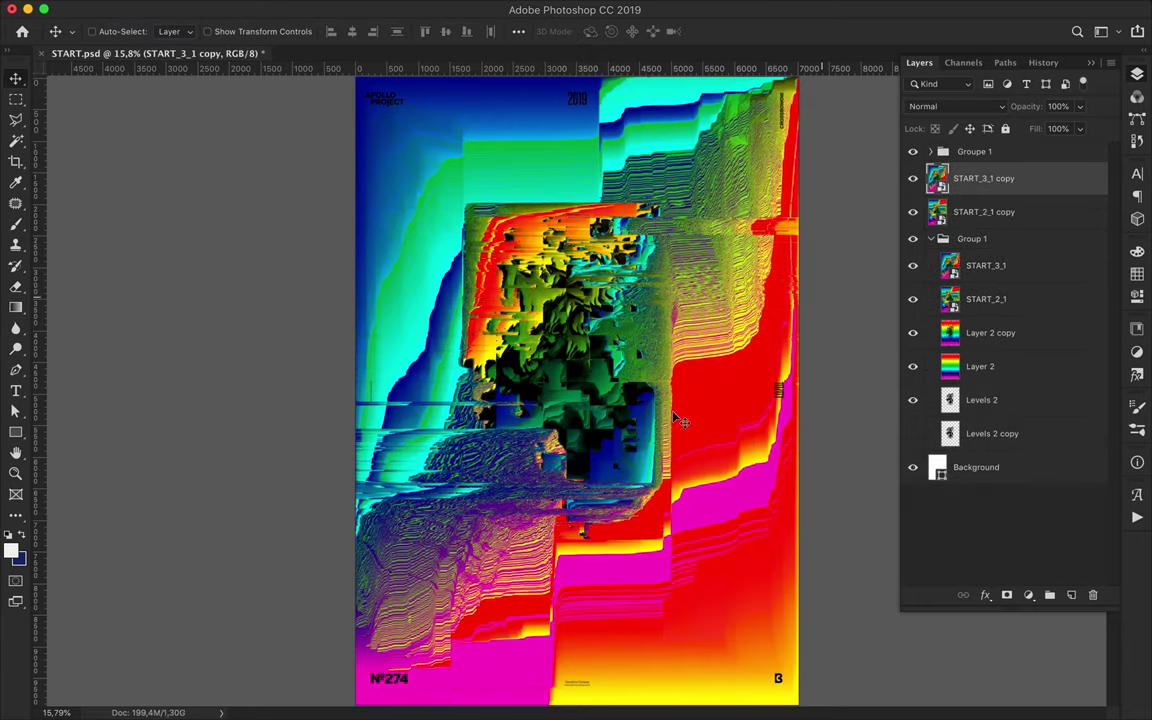
left_click_drag(893, 224, 973, 176)
- Discard a trial pasted selection layer and add a layer mask to START_2_1 copy
key("m")
left_click_drag(415, 182, 818, 481)
key("super+v")
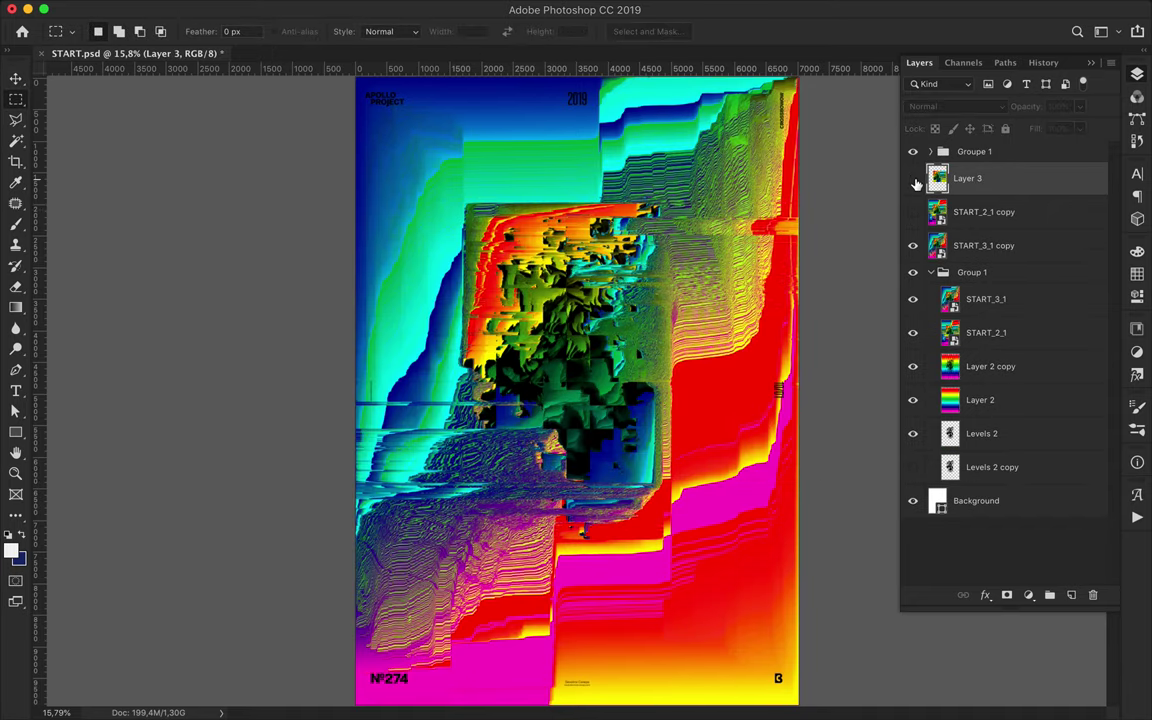
left_click(960, 106)
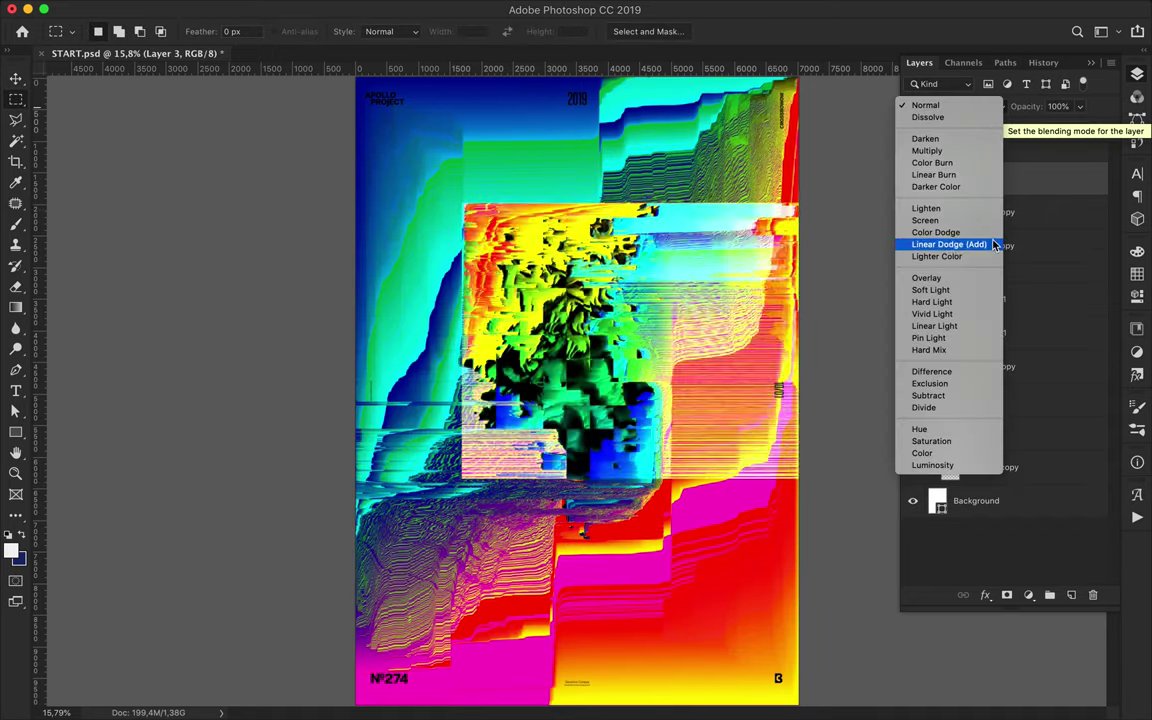
left_click(873, 226)
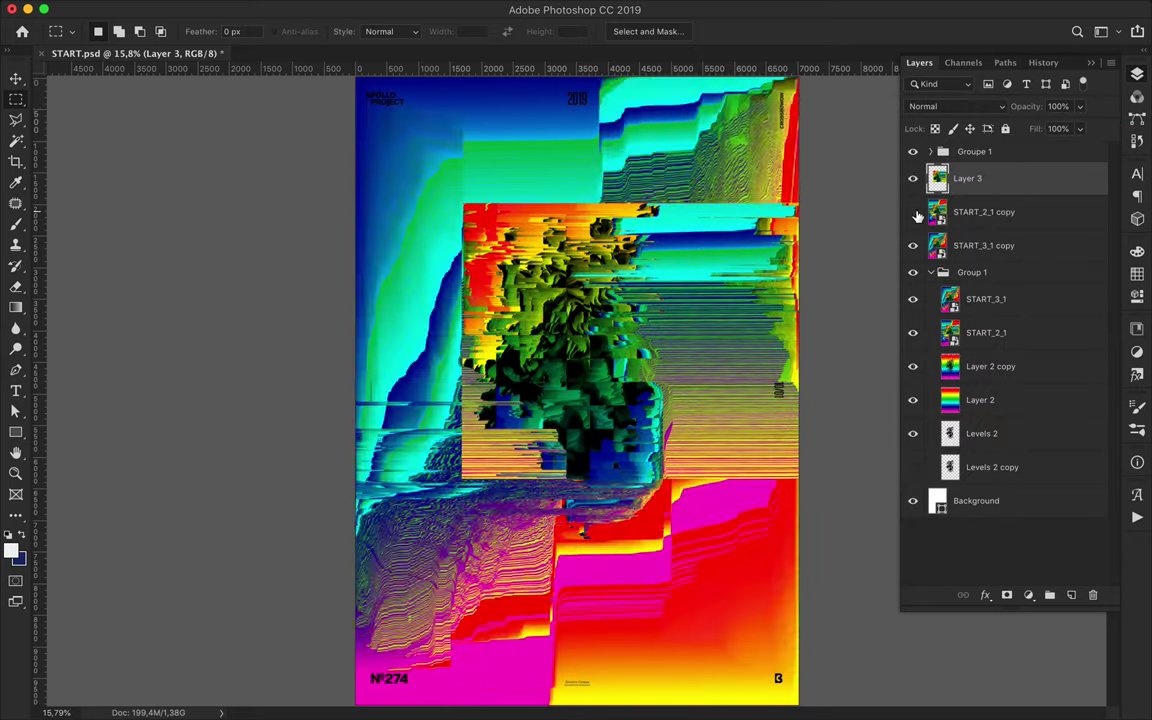
key("Delete")
left_click(912, 178)
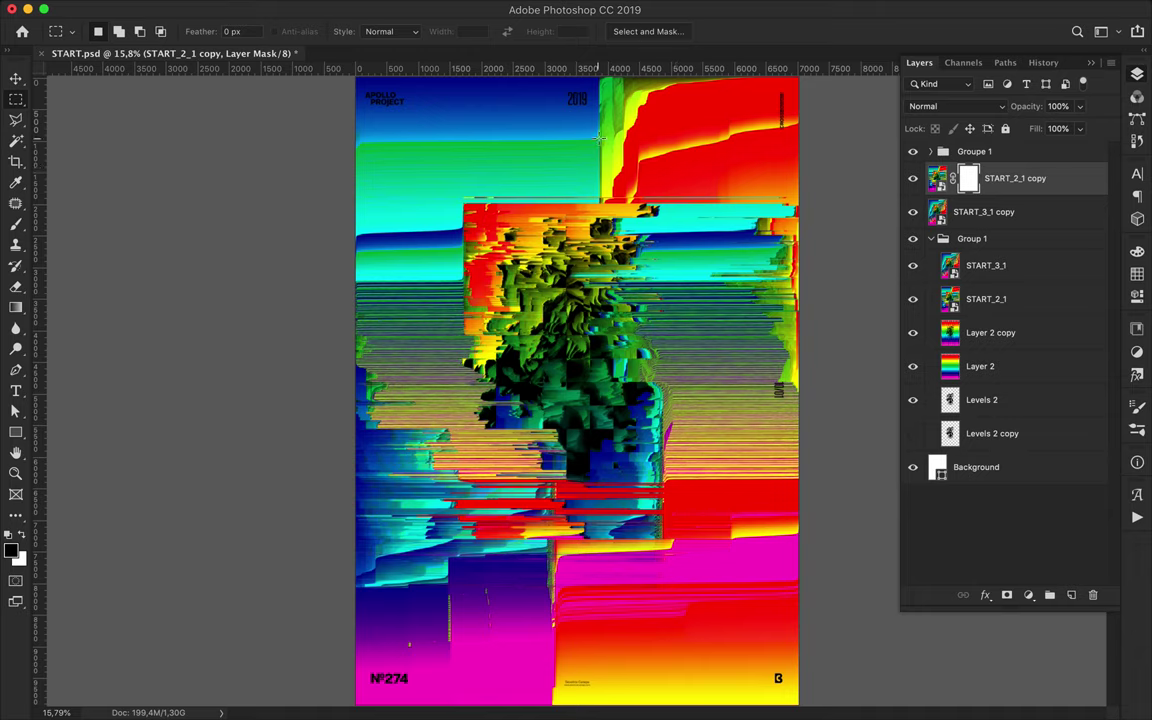
- Try drawing white rectangles at the poster's top right, undoing each attempt
key("u")
left_click_drag(600, 140, 797, 168)
key("ctrl+z")
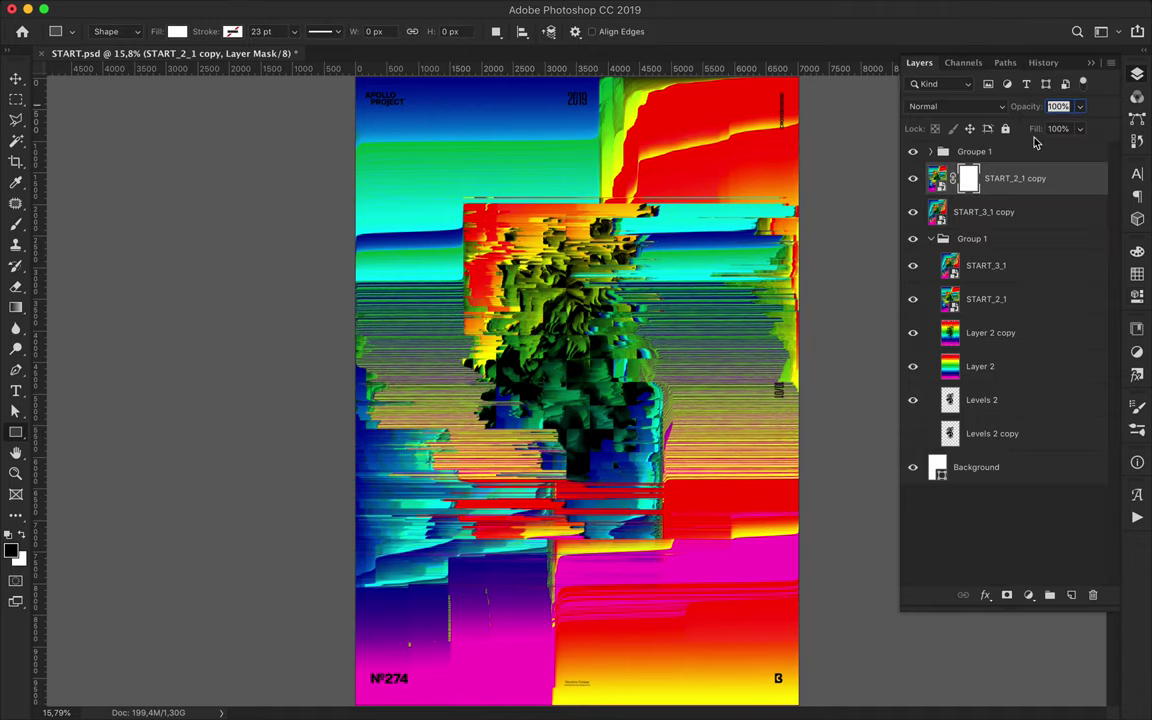
double_click(970, 180)
left_click_drag(599, 137, 797, 182)
left_click(919, 62)
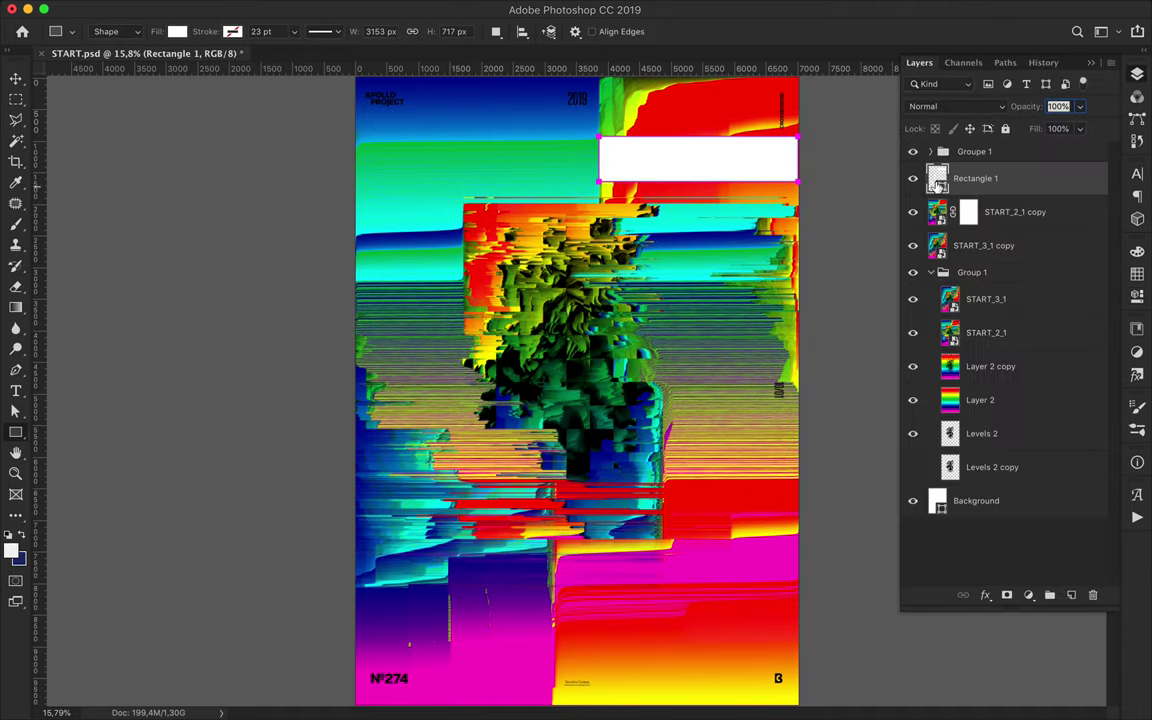
key("ctrl+z")
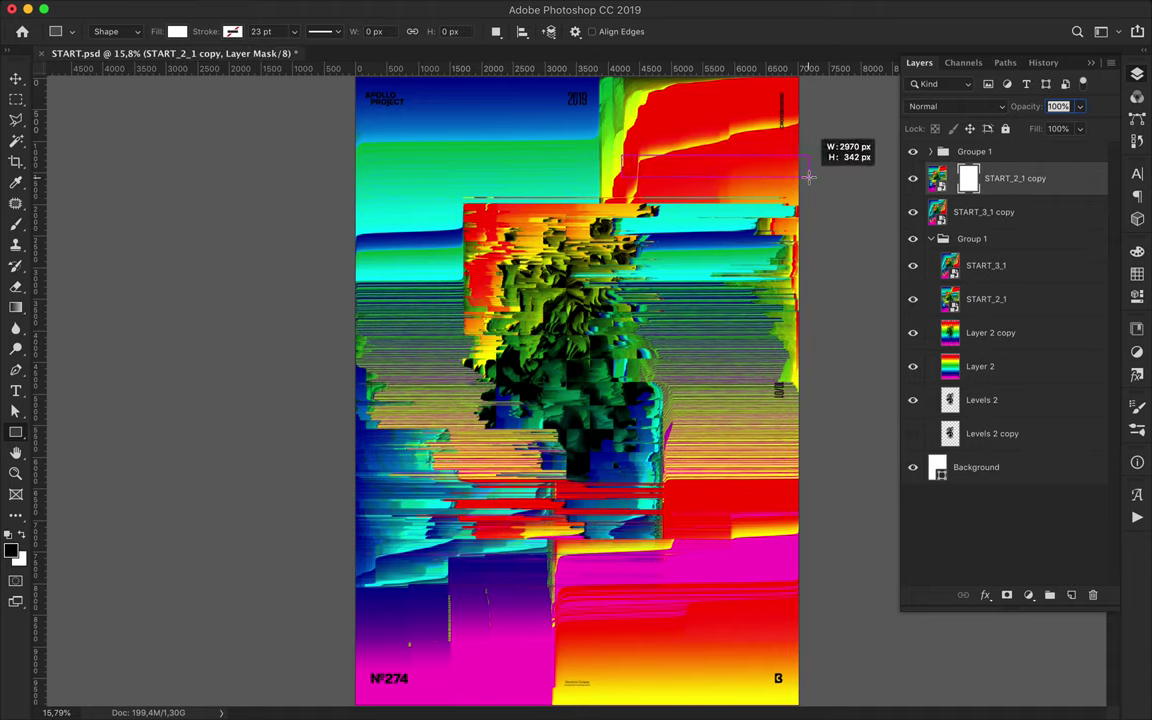
left_click_drag(810, 177, 810, 177)
key("ctrl+z")
- Mask a top-right block out of the START_2_1 copy to reveal the layer below
key("m")
left_click_drag(600, 128, 798, 197)
key("b")
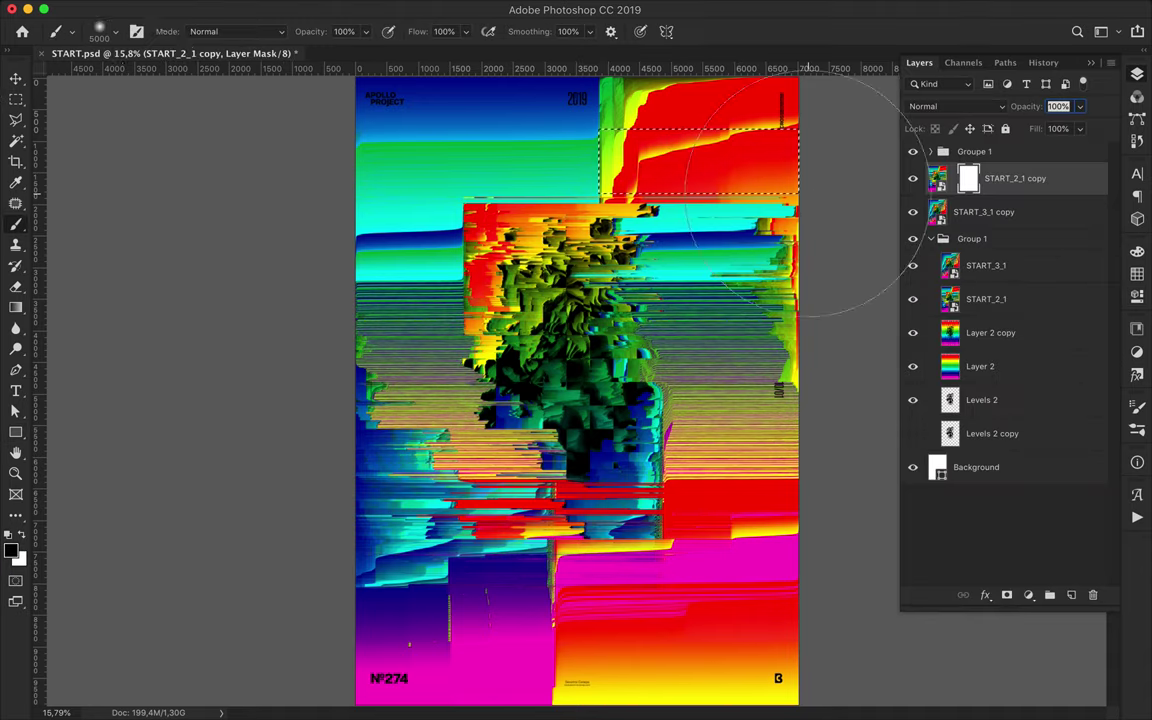
left_click(108, 31)
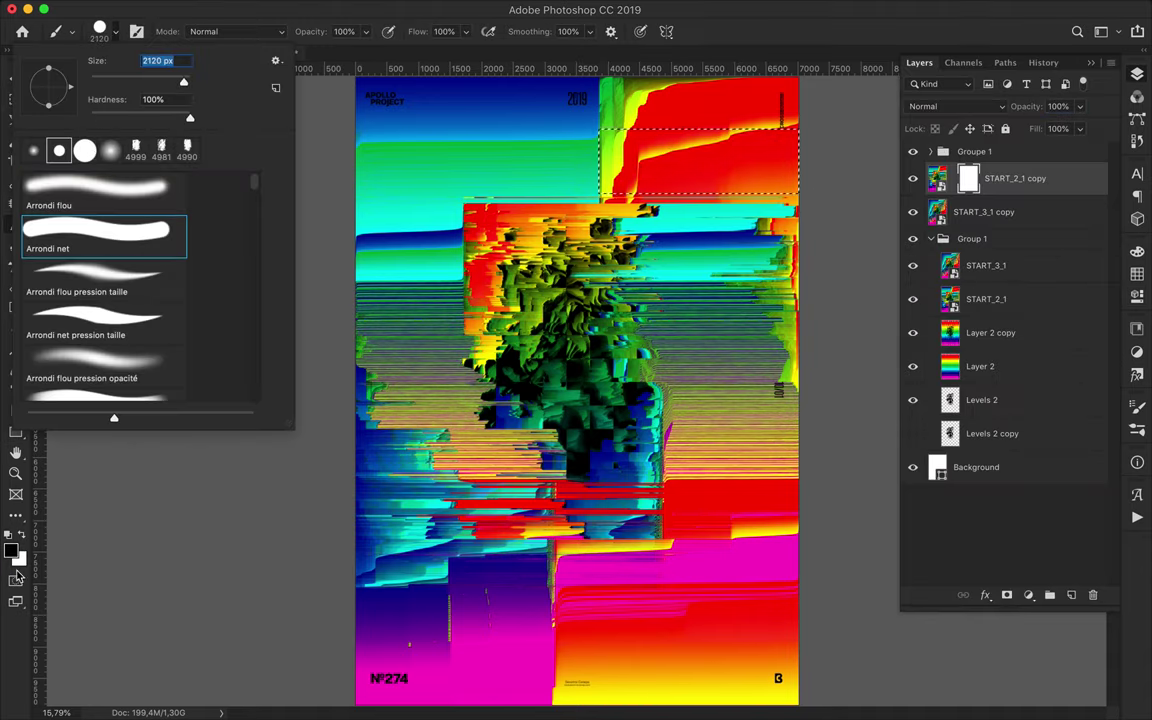
key("Return")
left_click_drag(611, 166, 820, 160)
left_click(912, 182)
left_click(912, 182)
left_click(912, 182)
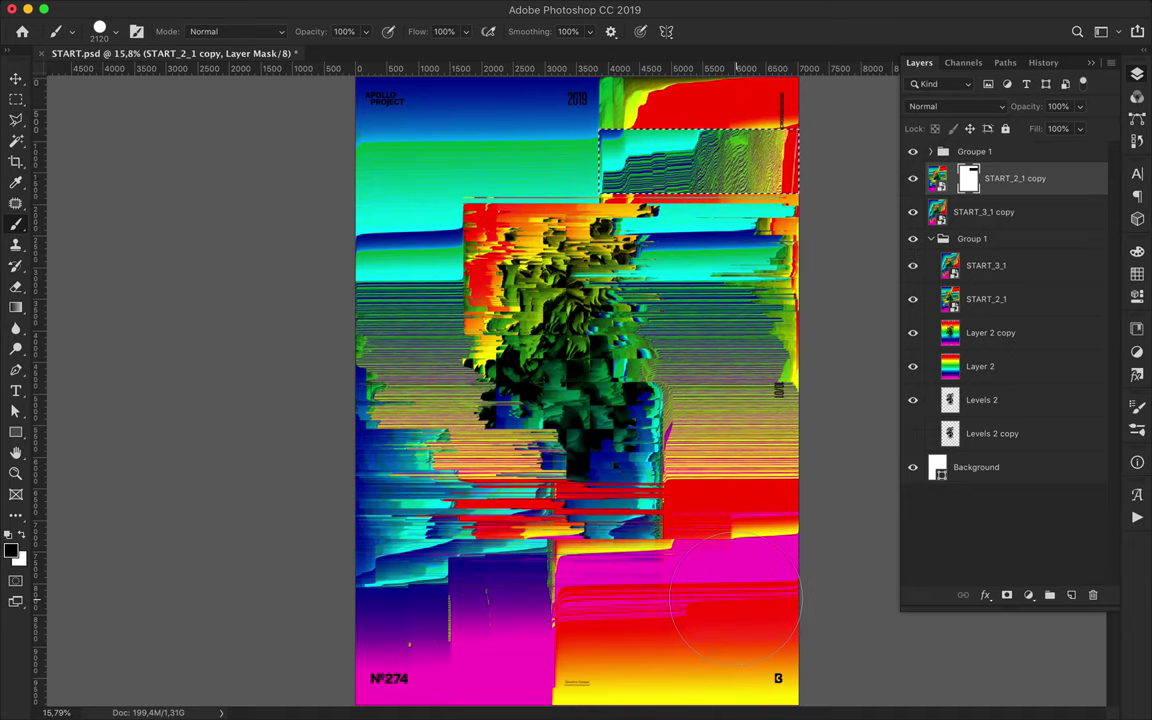
- Mask out further blocks at the lower right and left side, then deselect
key("m")
left_click_drag(555, 548, 798, 662)
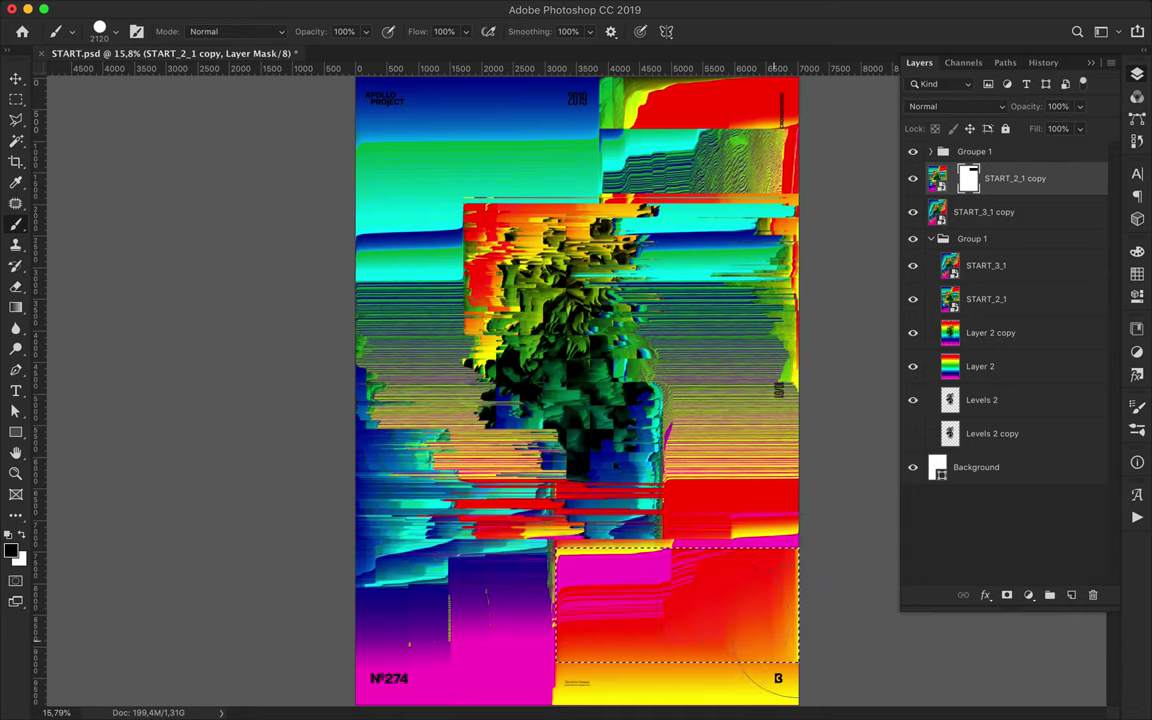
key("m")
mouse_move(340, 228)
left_mouse_down()
mouse_move(443, 472)
mouse_move(380, 215)
left_mouse_up()
key("b")
key("ctrl+d")
- Choose the Magnetic Lasso Tool from the lasso flyout
key("v")
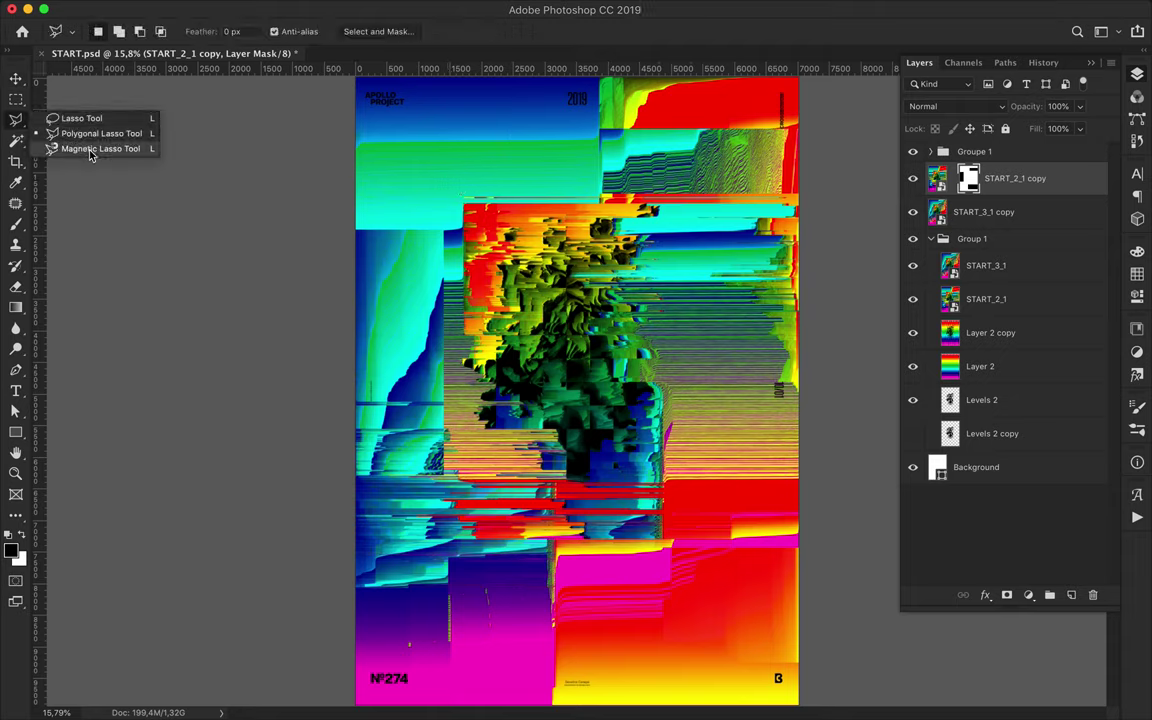
left_click_drag(15, 118, 100, 146)
left_click(985, 212)
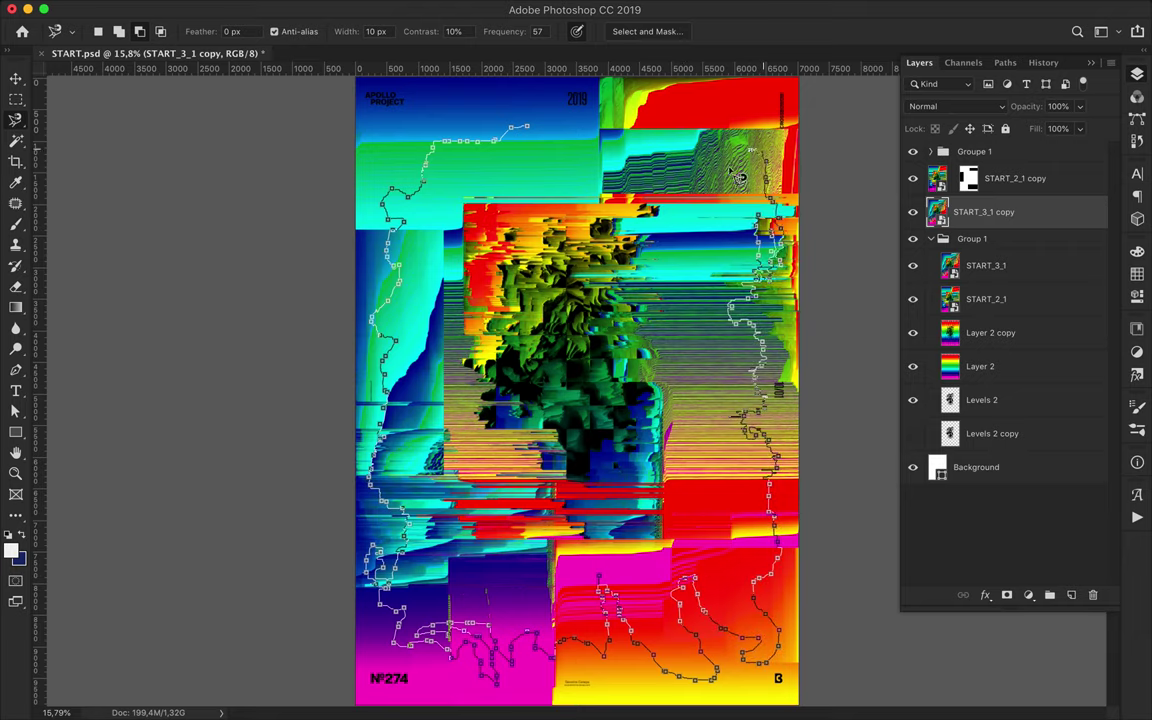
- Close the traced Magnetic Lasso outline and clear areas outside it on both copy layers
double_click(530, 132)
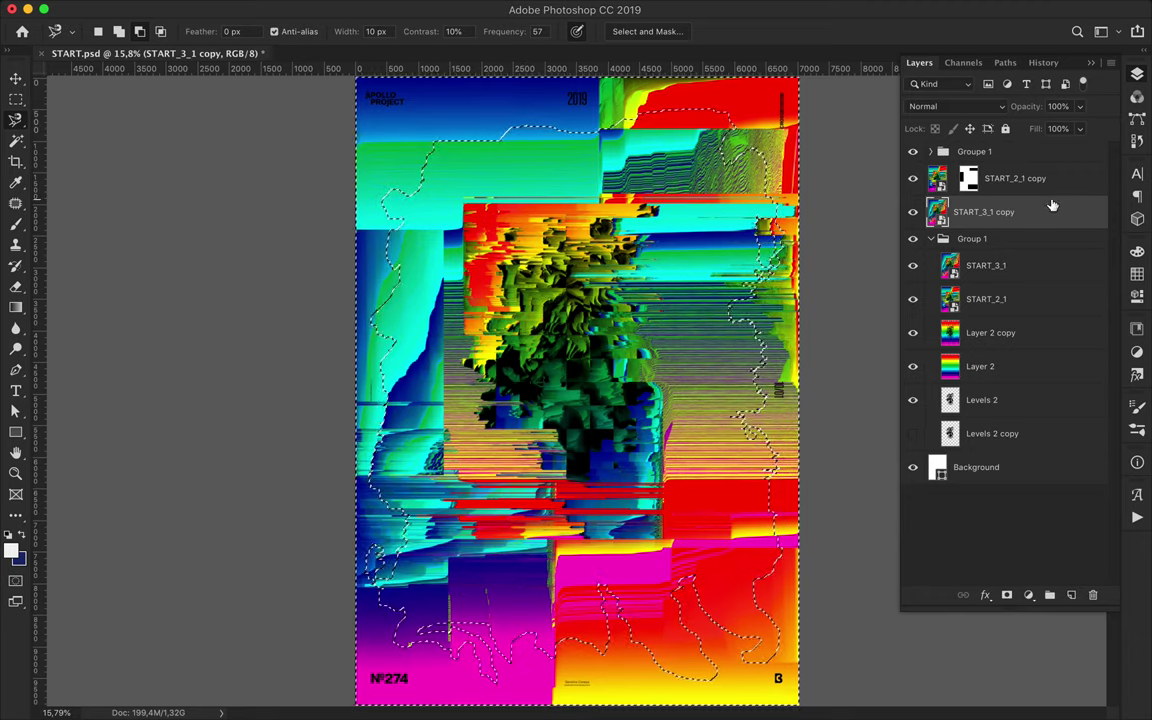
right_click(1050, 212)
left_click(1000, 178)
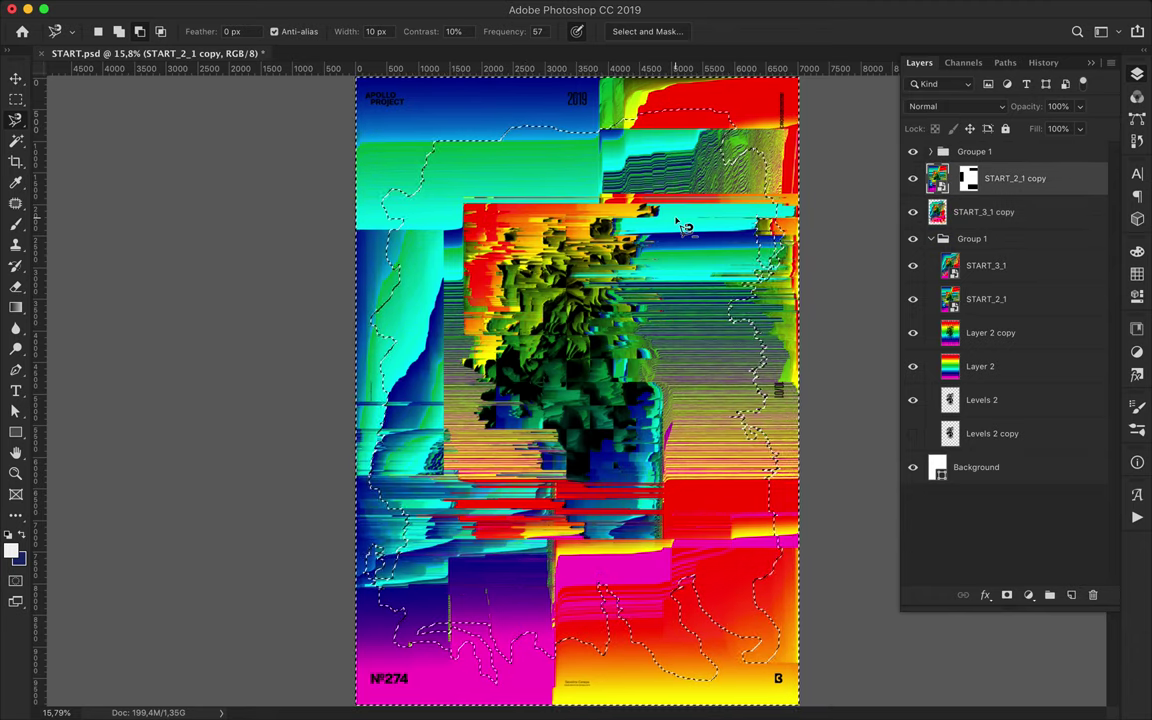
right_click(990, 178)
key("Escape")
key("ctrl+d")
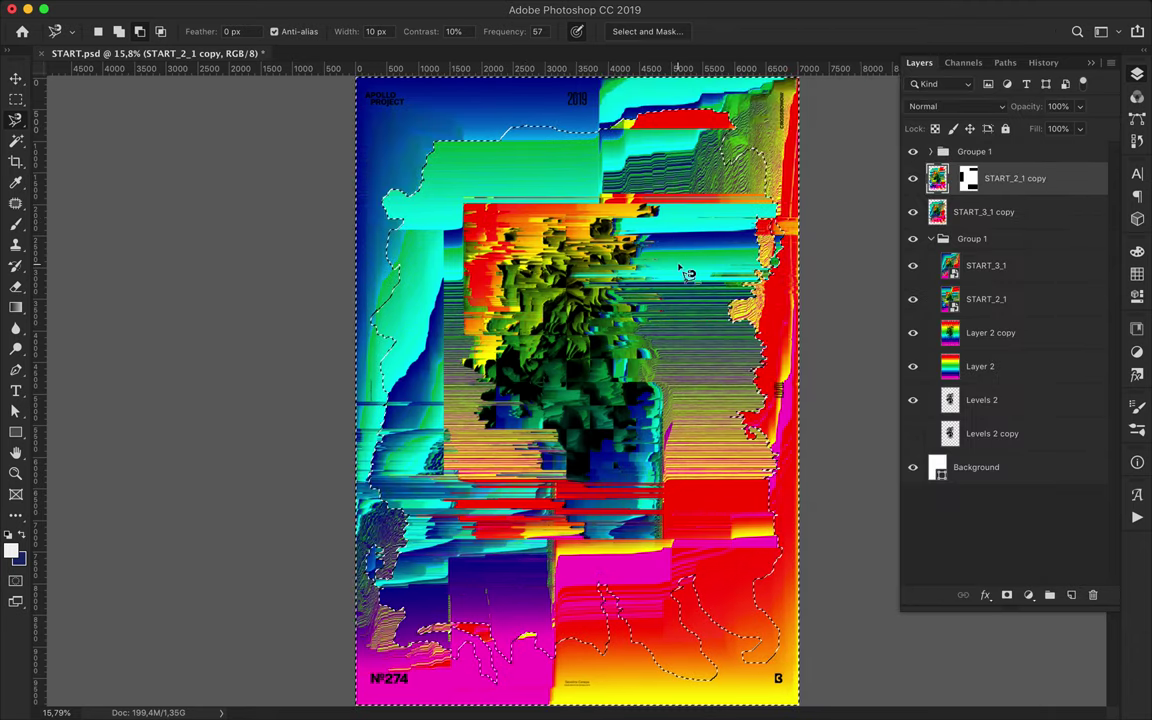
- Hide and collapse Group 1, then select the Background layer
left_click(912, 238)
left_click(930, 238)
key("v")
left_click(990, 265)
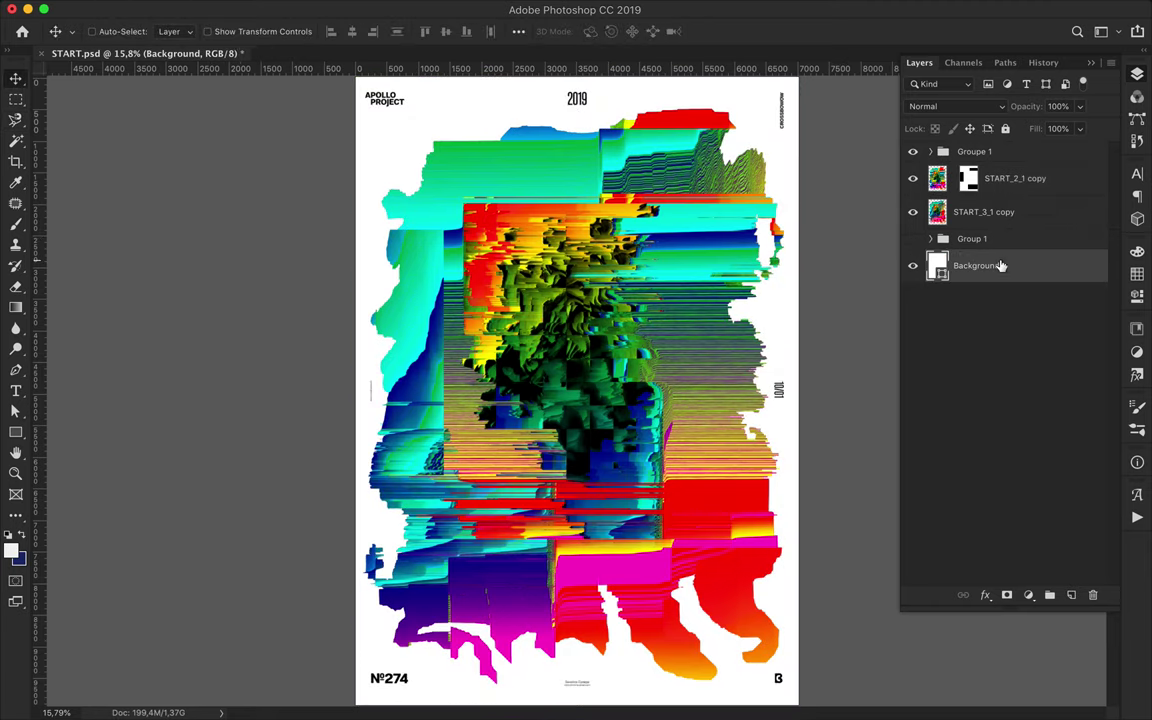
- Fill the poster background black
key("a")
left_click(237, 31)
left_click(150, 101)
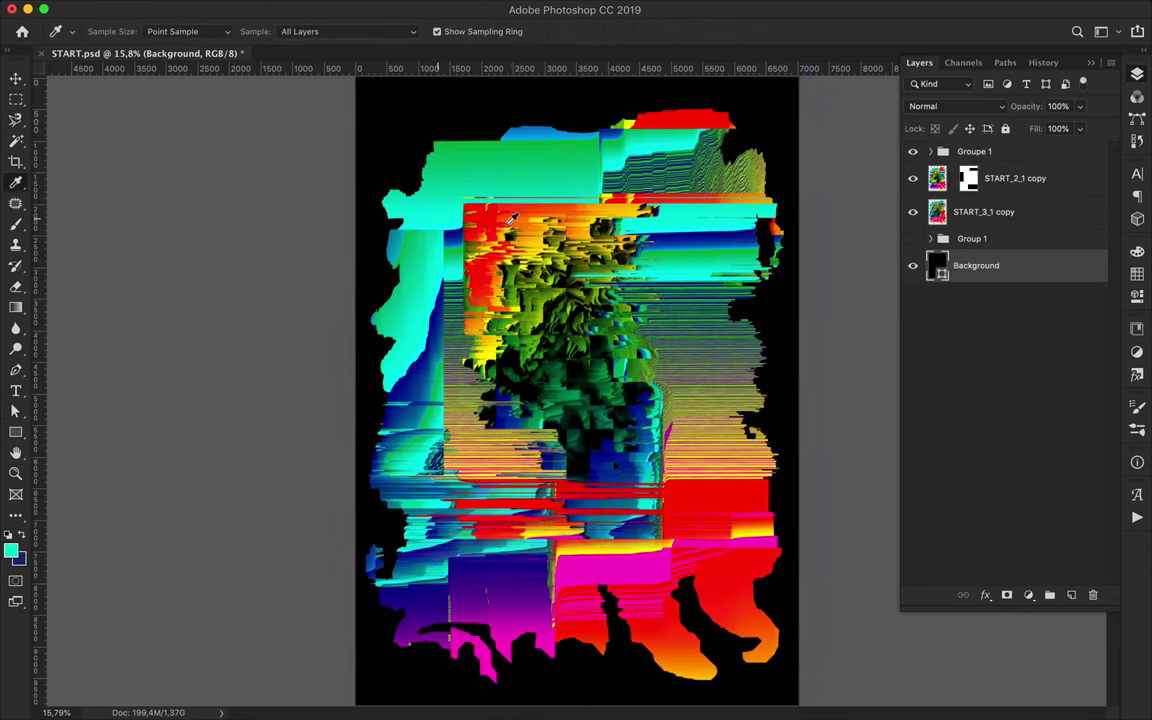
left_click(411, 604)
key("v")
- Add a Hue/Saturation adjustment above START_2_1 copy with hue shifted to -3
left_click(1000, 178)
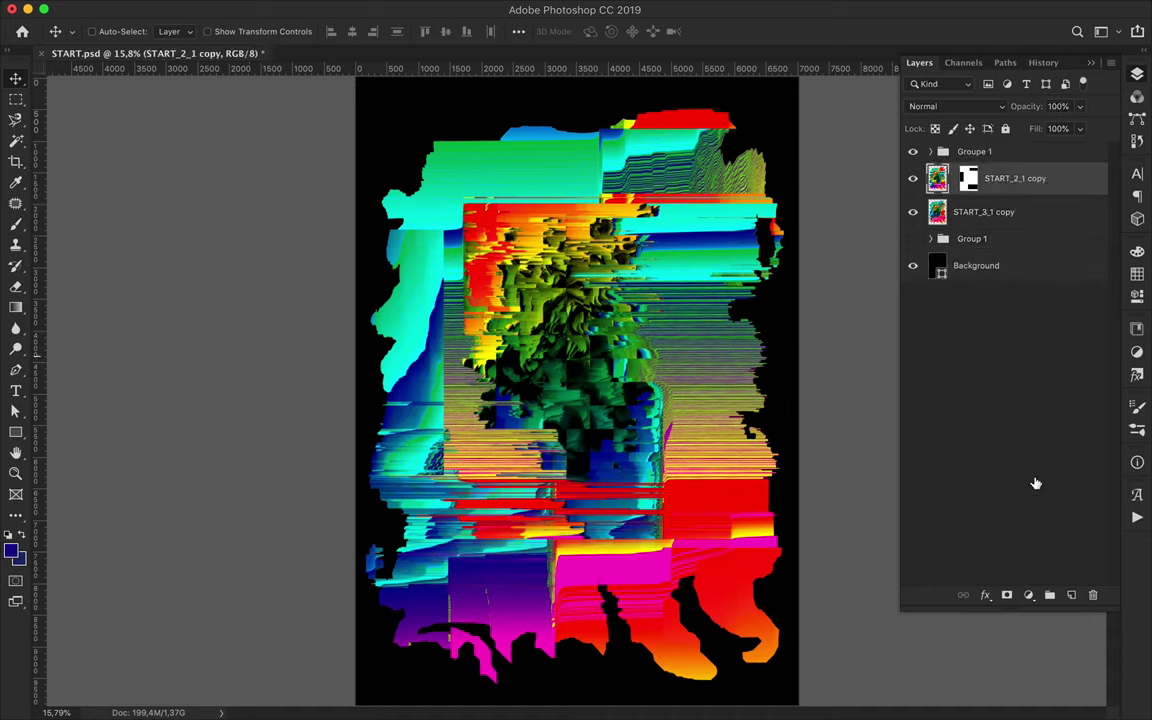
left_click(1028, 595)
left_click(1057, 685)
mouse_move(988, 352)
left_mouse_down()
mouse_move(864, 355)
mouse_move(990, 363)
left_mouse_up()
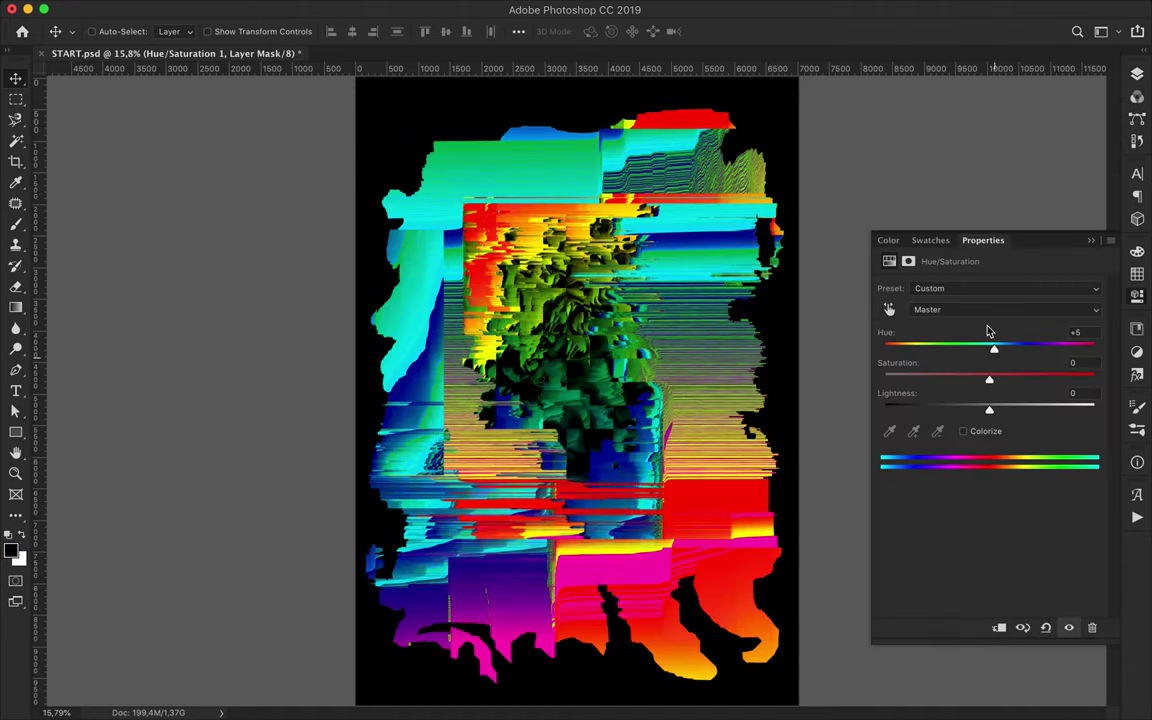
key("F7")
- Add a Levels adjustment with the RGB white point lowered to 242
left_click(1028, 595)
left_click(1049, 676)
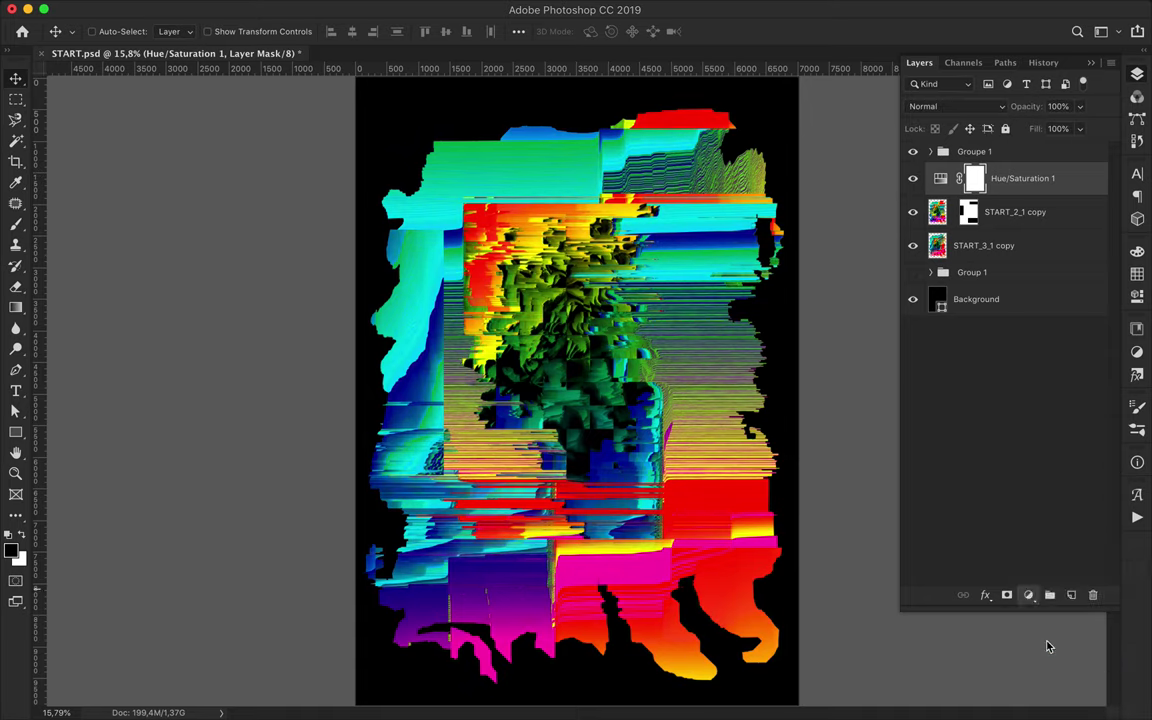
key("F7")
left_click(945, 173)
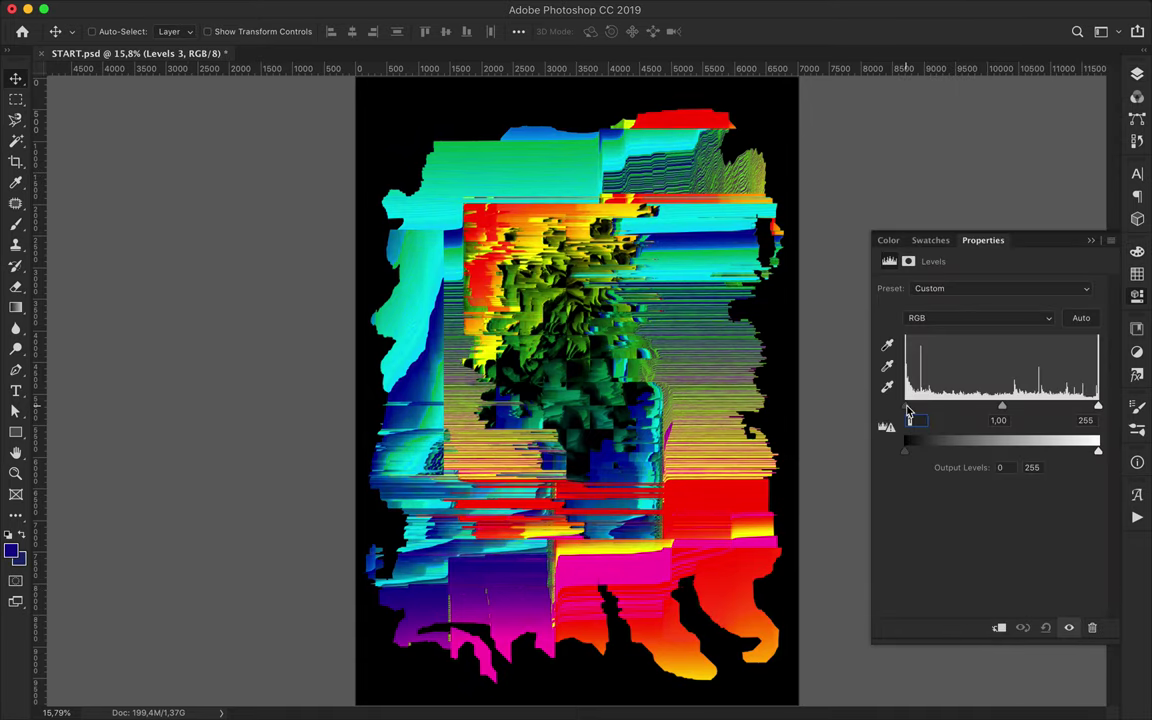
left_click_drag(1098, 406, 1090, 408)
key("F7")
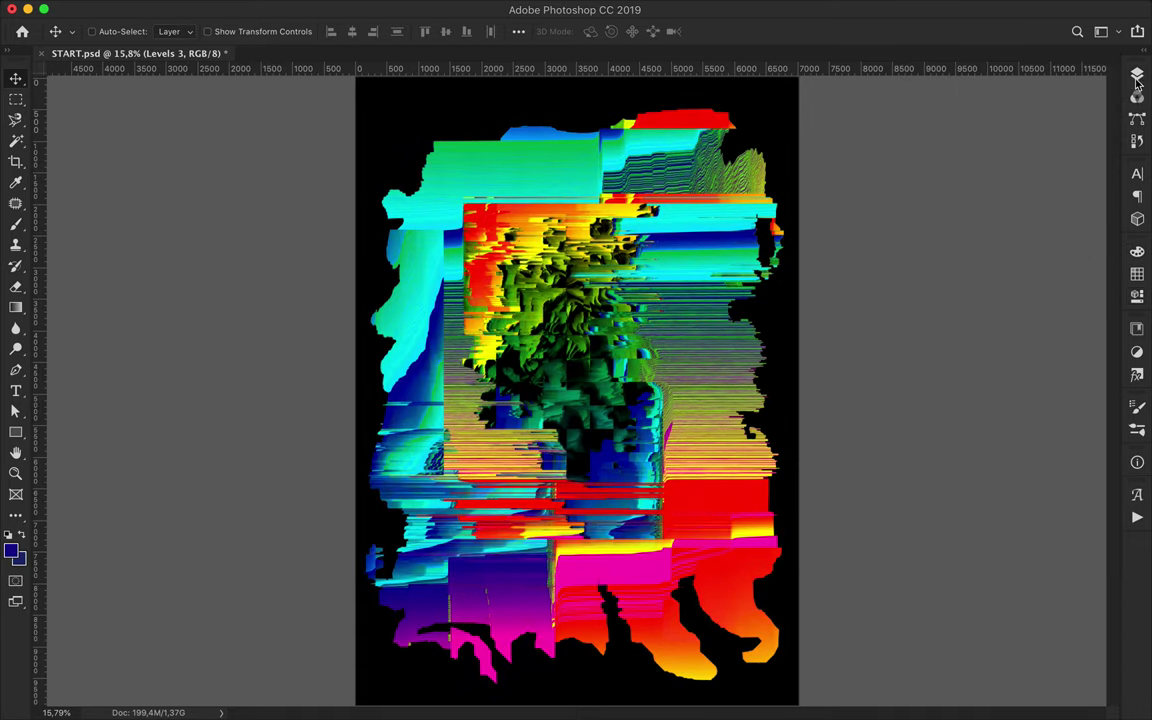
- Merge Levels 3 down through START_3_1 copy into one layer
left_click(1020, 246, "shift")
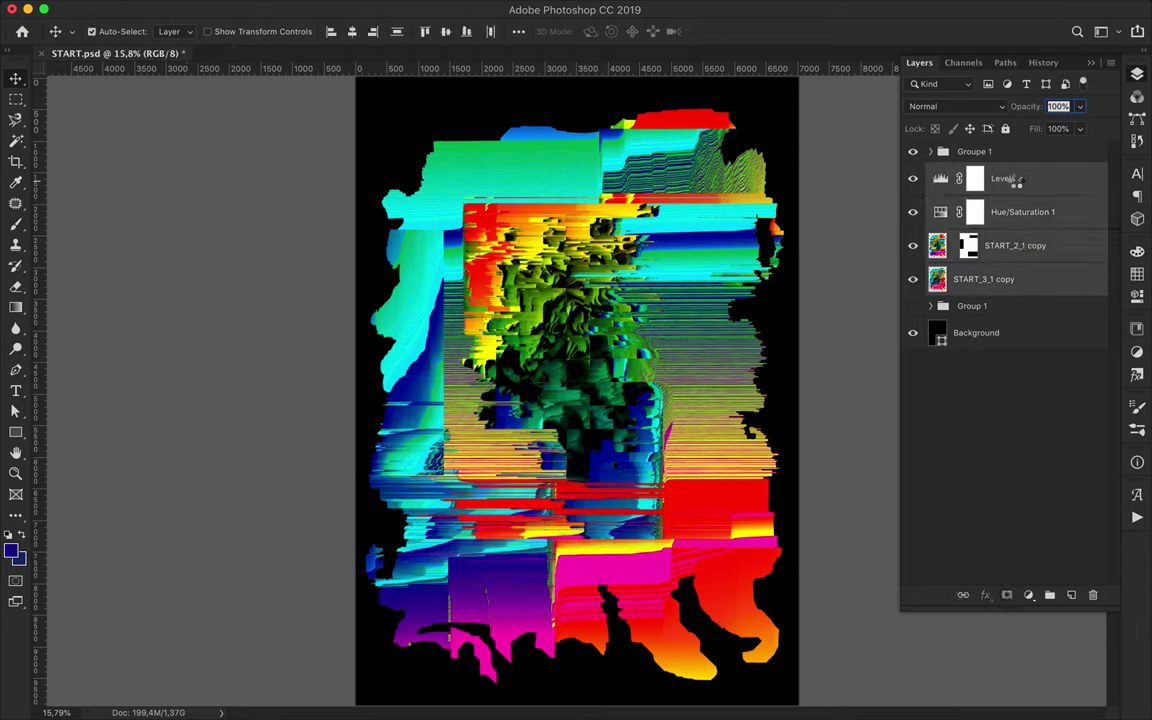
key("ctrl+e")
key("l")
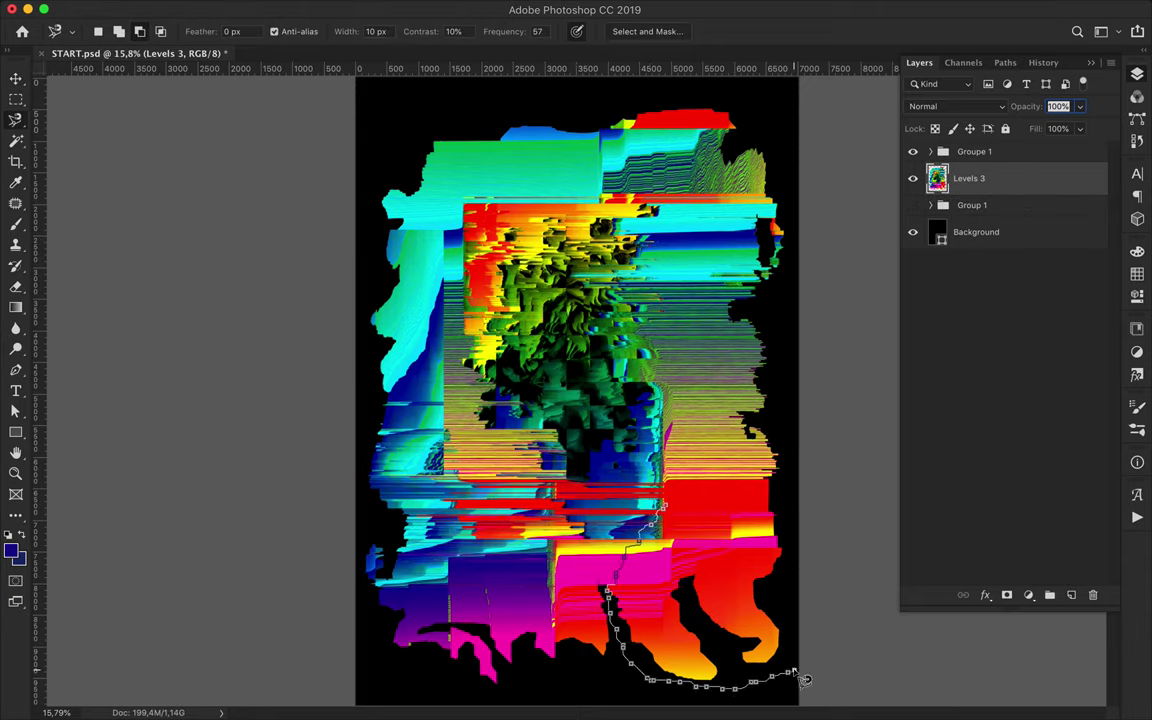
- Copy the traced lower-right area to a Gaussian-blurred Linear Dodge (Add) glow layer
key("v")
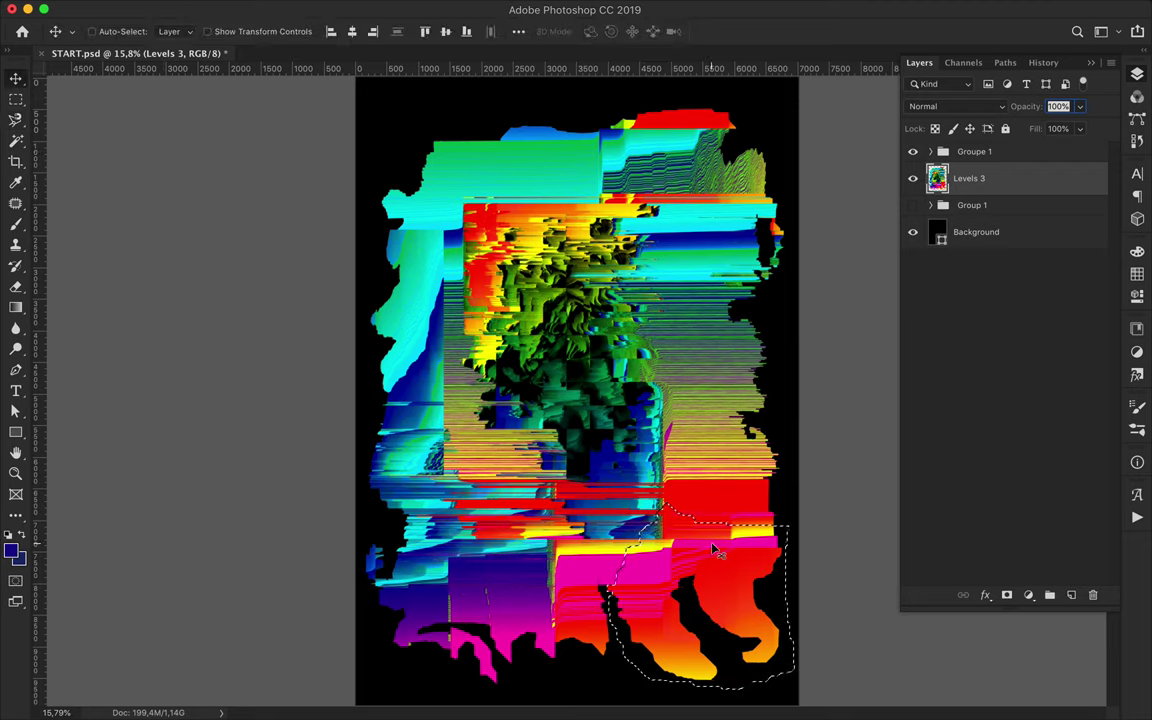
key("ctrl+j")
left_click_drag(649, 506, 645, 522)
left_click(393, 8)
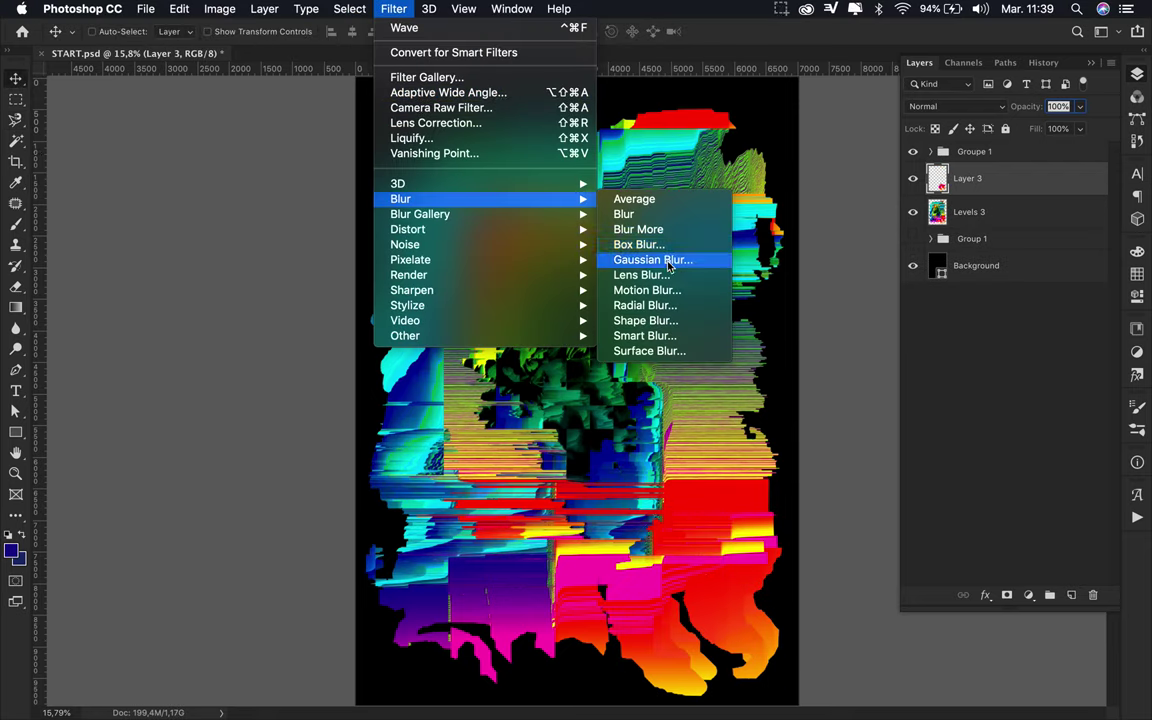
left_click(638, 260)
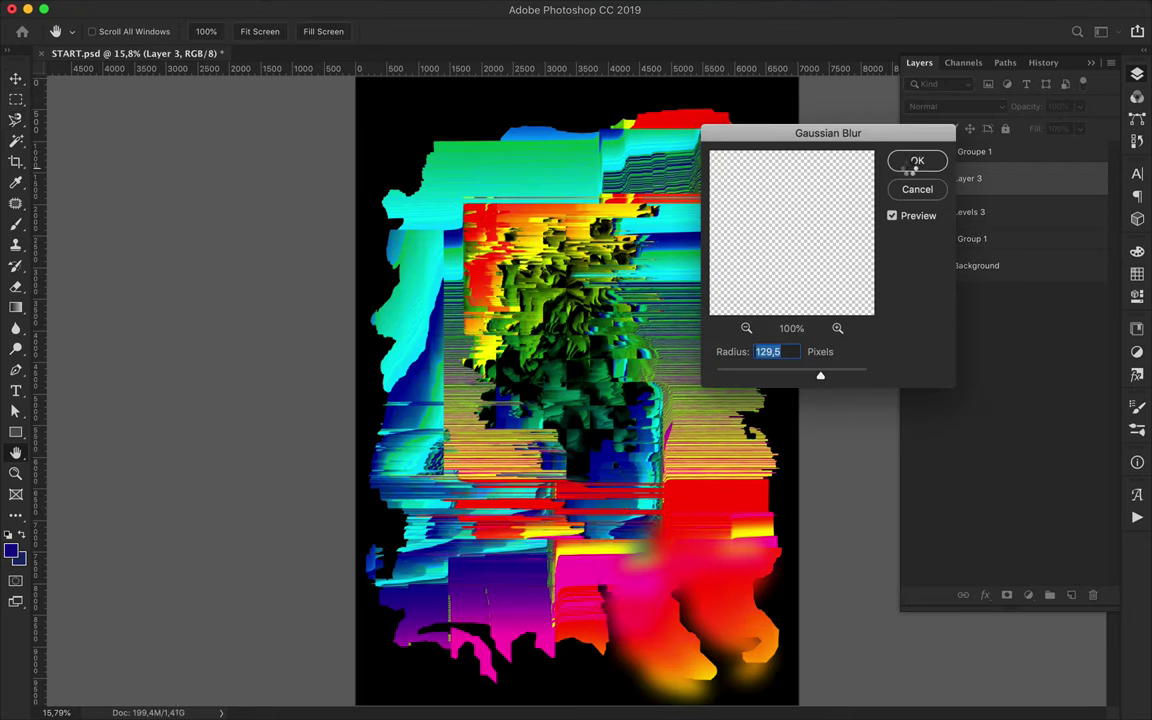
left_click(916, 162)
left_click(955, 106)
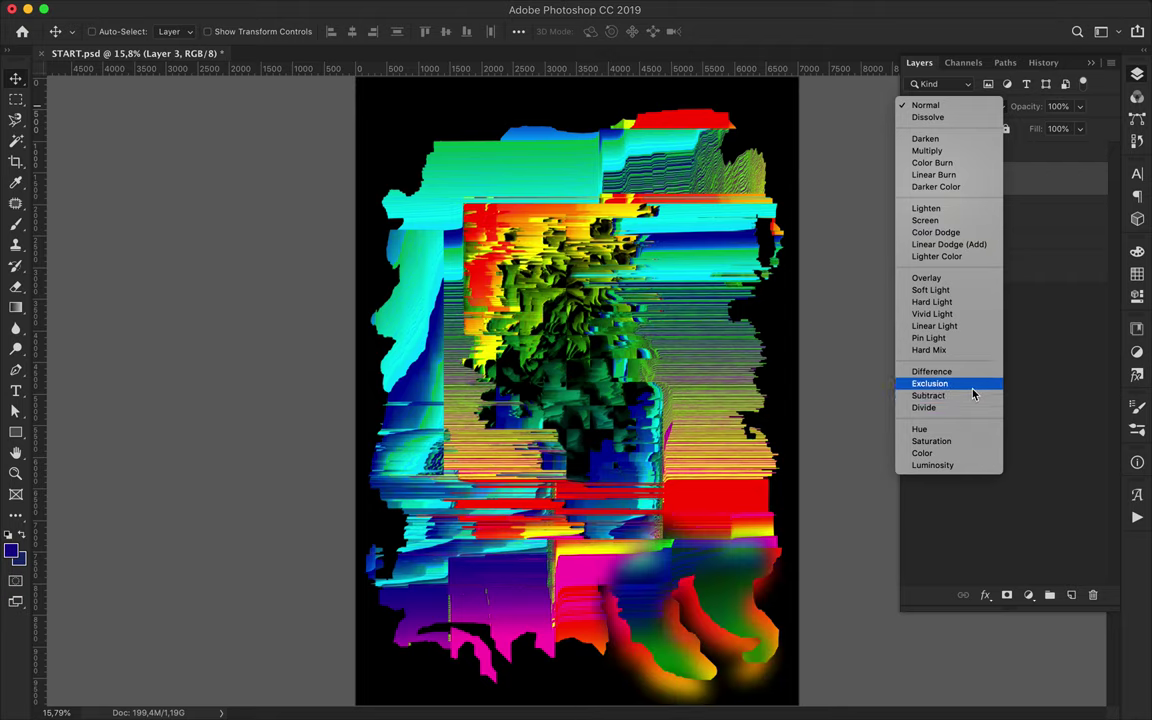
left_click(948, 244)
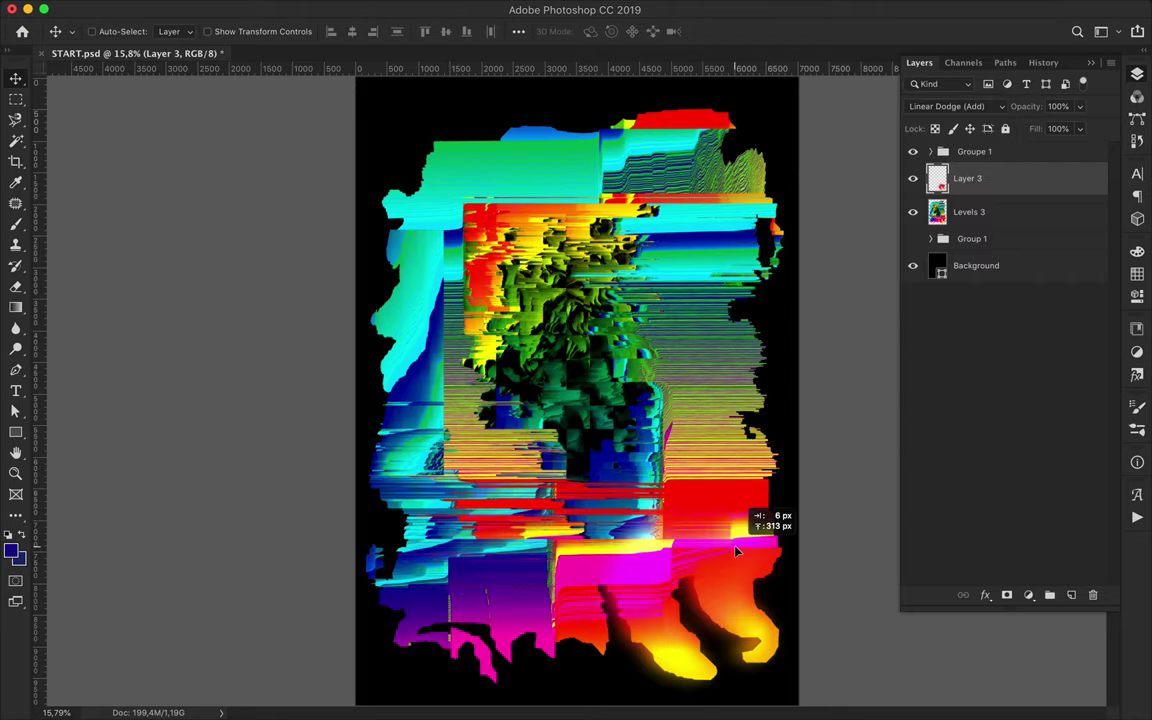
left_click_drag(735, 550, 740, 555)
- Duplicate the Levels 3 artwork and shrink the copy to a small square with Free Transform
key("ctrl+j")
key("Return")
left_click(968, 212)
key("ctrl+j")
left_click(968, 245)
key("ctrl+t")
left_click_drag(784, 110, 737, 172)
key("Return")
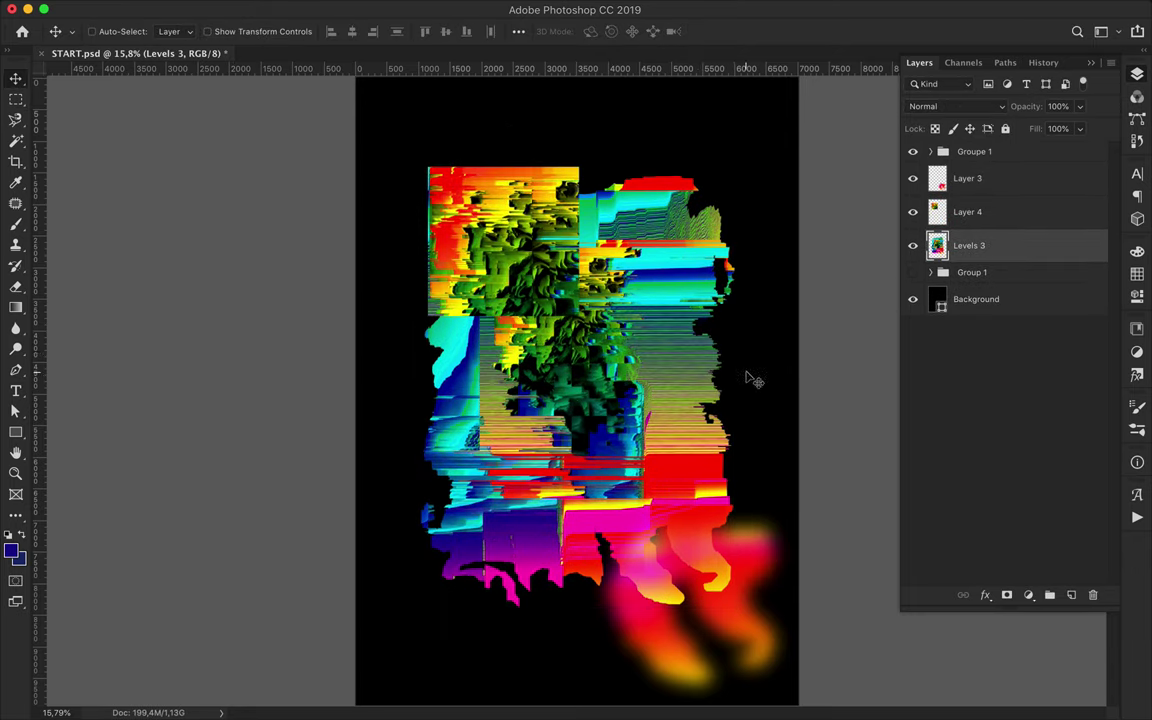
- Move the glow up, place the small copy at upper left behind Levels 3
left_click_drag(733, 617, 699, 545)
left_click_drag(545, 256, 527, 232)
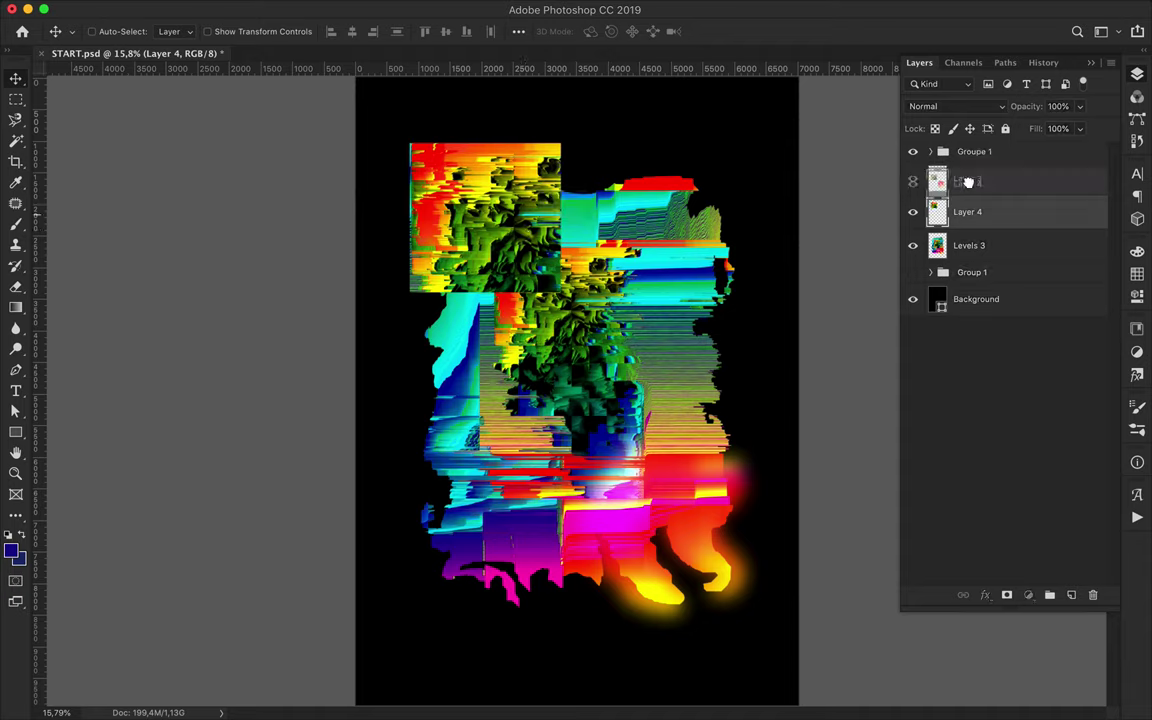
left_click_drag(970, 205, 968, 252)
left_click_drag(487, 181, 478, 188)
left_click(542, 8)
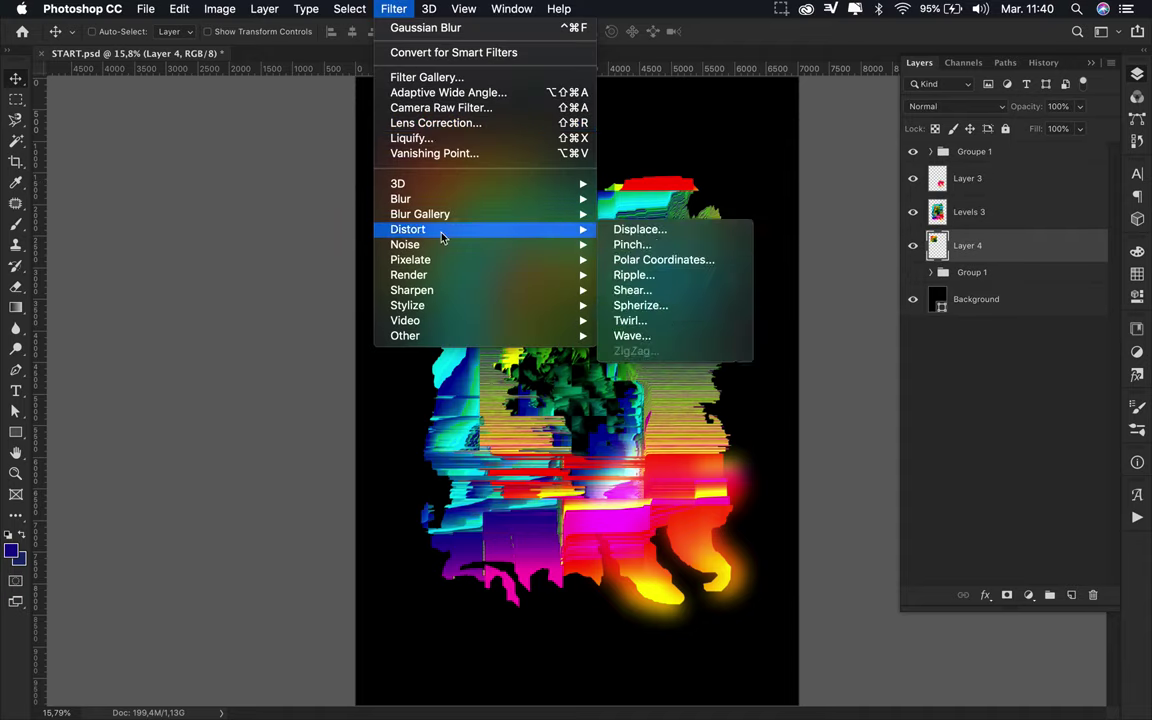
- Pixelate Layer 4 into large Mosaic blocks and move it down-right
left_click(630, 329)
mouse_move(92, 254)
left_mouse_down()
mouse_move(53, 257)
mouse_move(149, 254)
left_mouse_up()
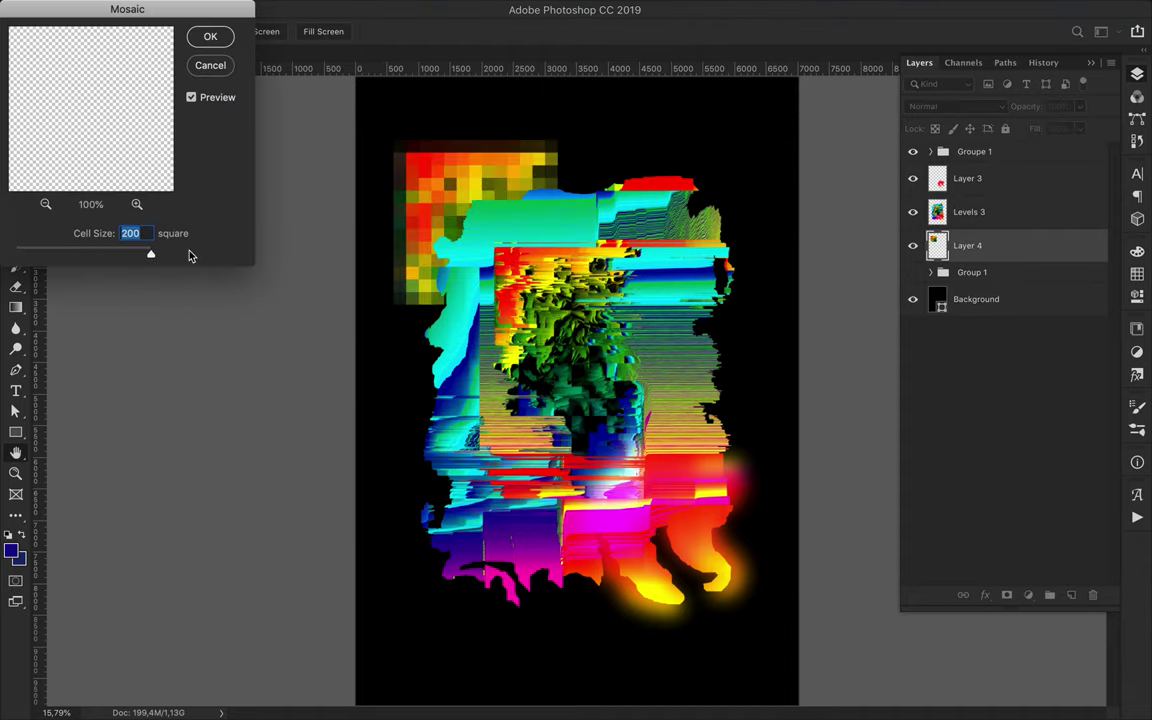
left_click(196, 40)
left_click_drag(415, 150, 436, 173)
- Copy a lasso-traced area to Layer 5 with Gaussian Blur in Linear Dodge (Add)
key("l")
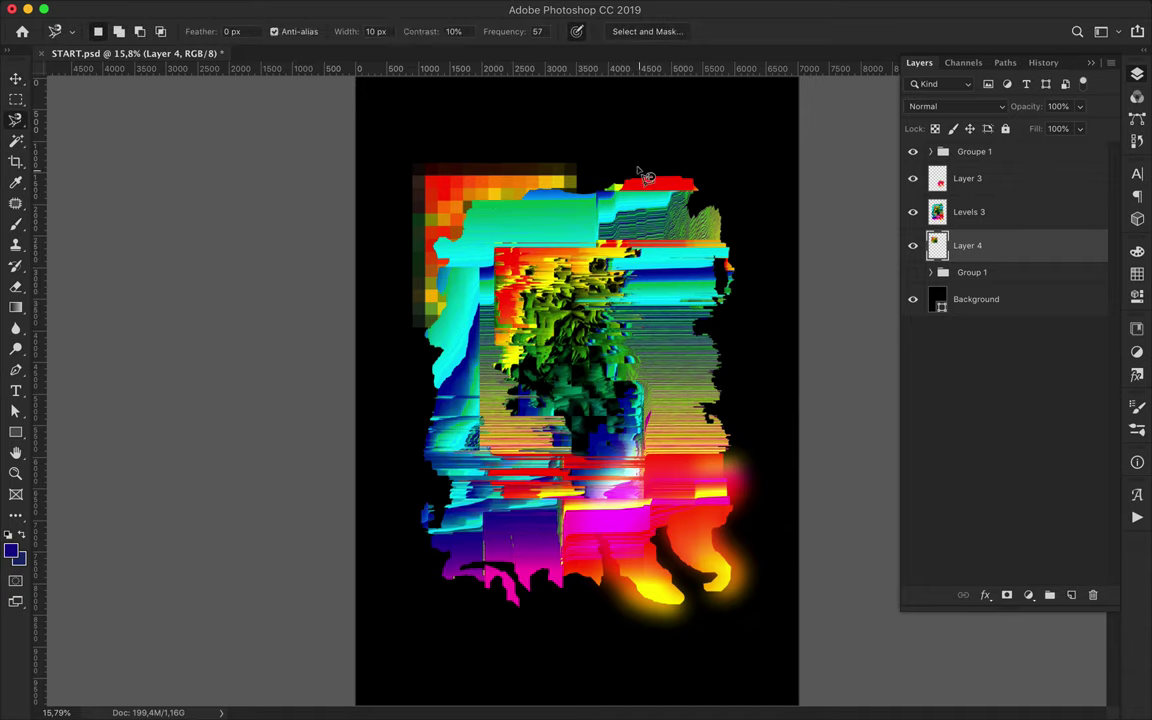
key("Return")
key("ctrl+j")
key("v")
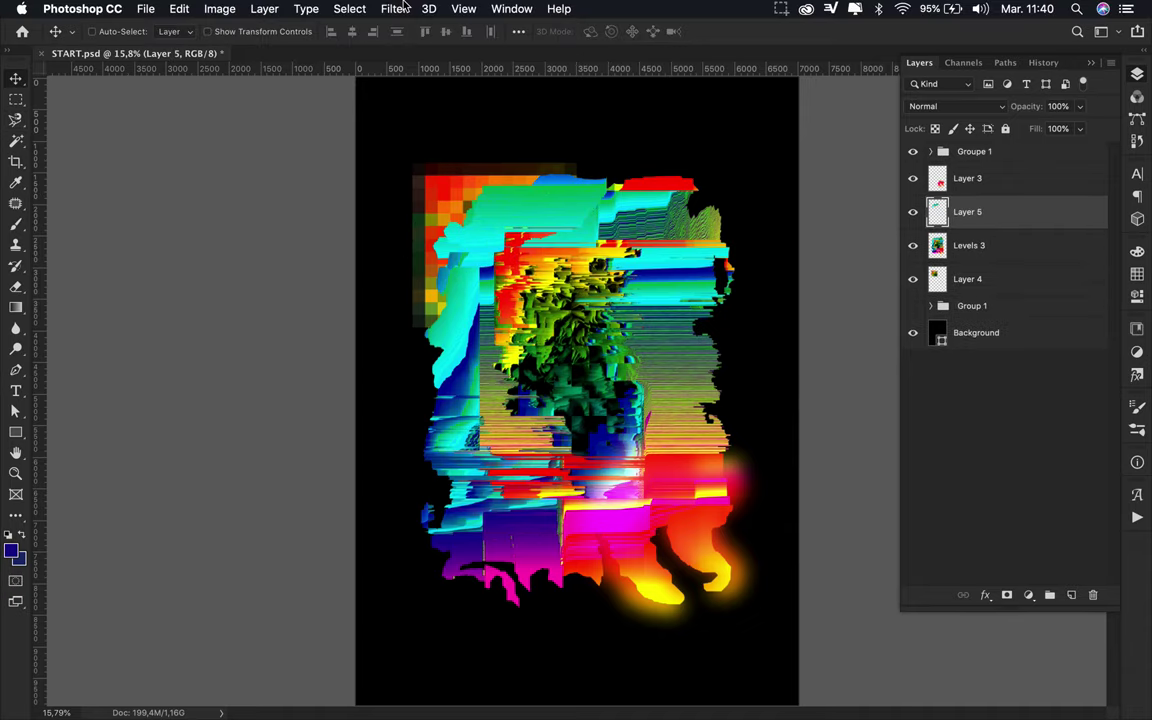
left_click(401, 8)
left_click(689, 267)
left_click(917, 160)
left_click(985, 106)
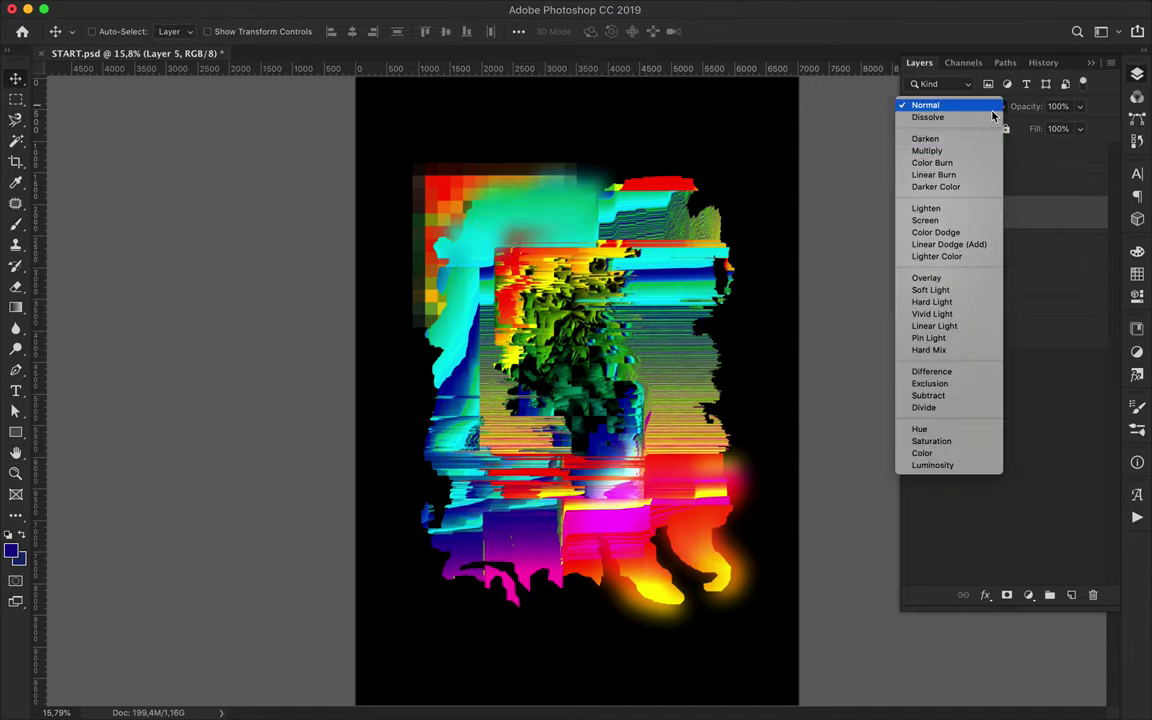
left_click(950, 244)
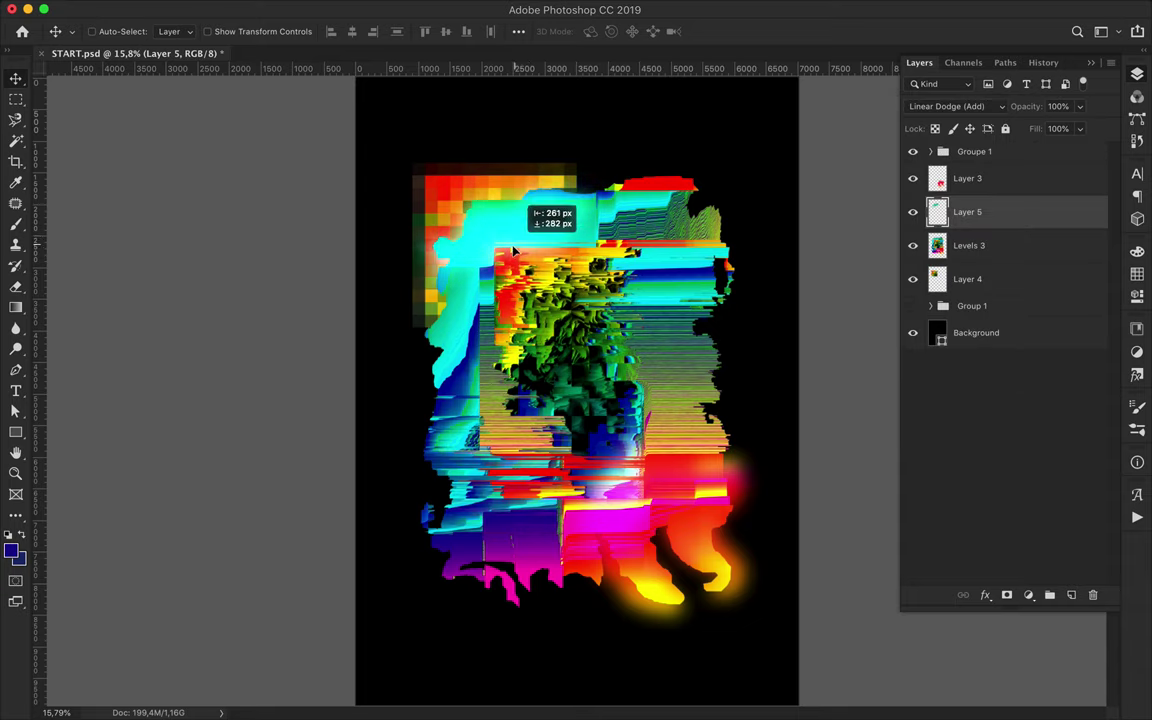
- Copy a rectangular slice of the artwork to Layer 6 and offset it right and down
scroll(695, 292, "up", 3)
scroll(695, 292, "up", 2)
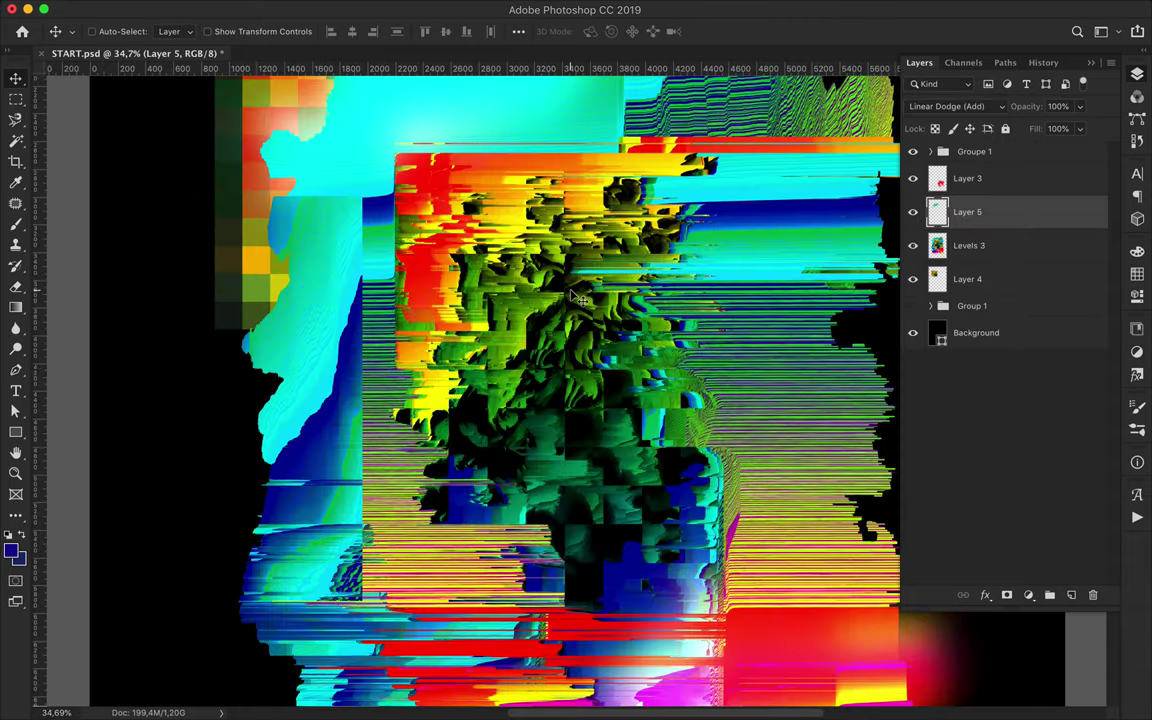
scroll(720, 305, "down", 2)
key("m")
scroll(620, 320, "right", 5)
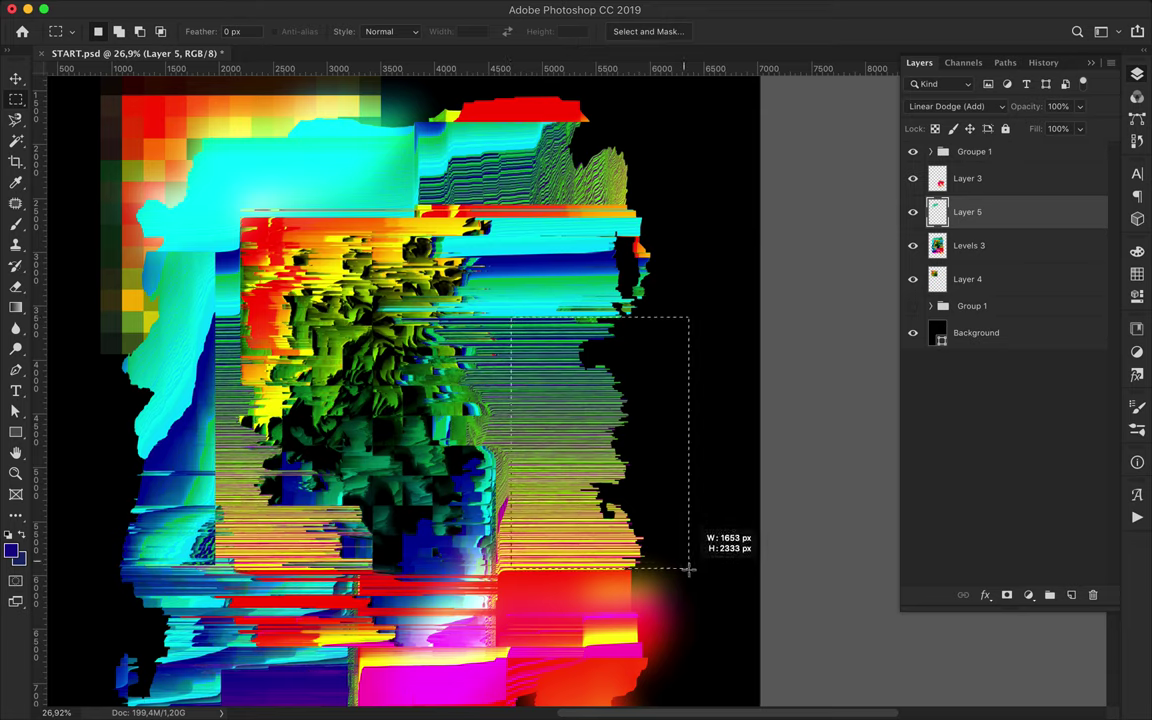
key("ctrl+j")
left_click_drag(965, 212, 1000, 285)
key("v")
left_click_drag(564, 379, 620, 395)
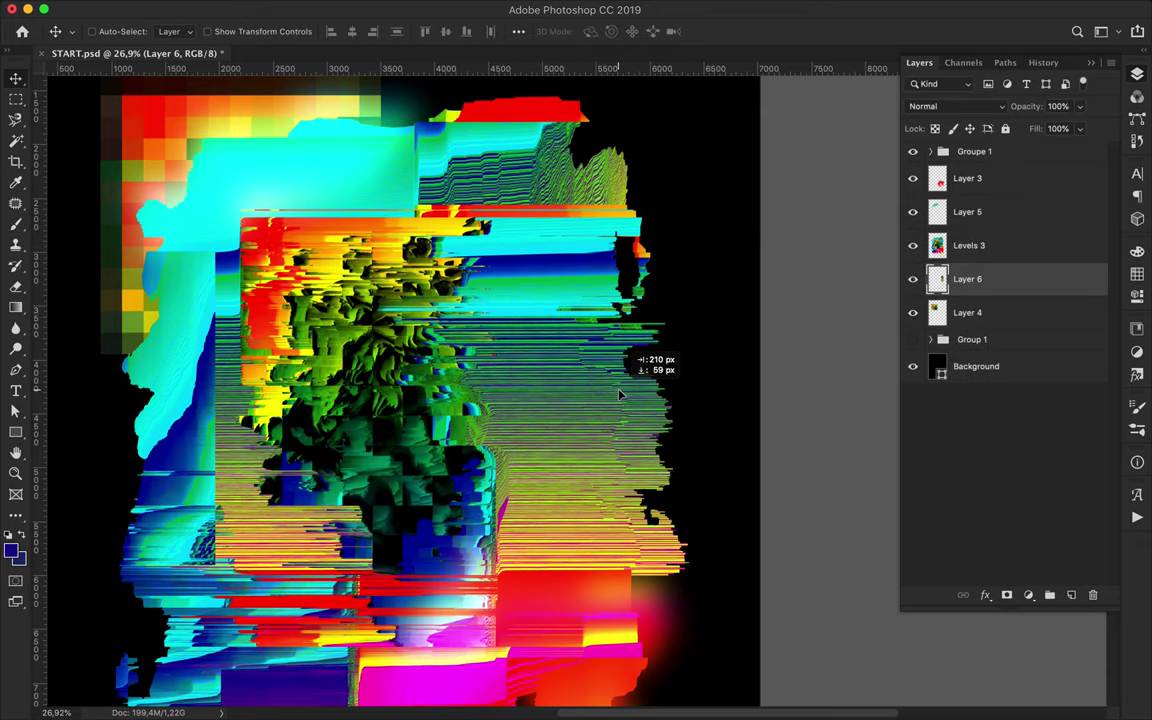
- Add a new layer above Layer 6 with the fragments' outline loaded as a selection
left_click(969, 245)
left_click(990, 283)
left_click(937, 279, "ctrl")
key("ctrl+j")
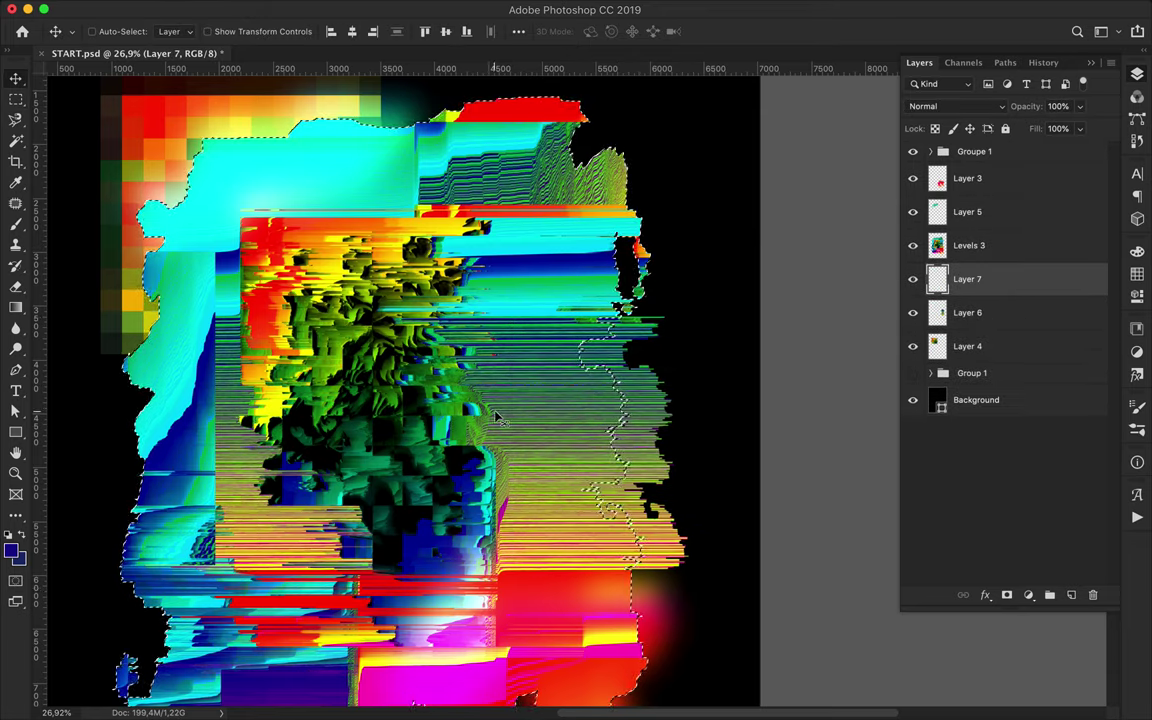
- Paint the selected fragment area black with a large soft brush, then deselect
key("b")
scroll(497, 418, "down", 1)
left_click(103, 31)
left_click(12, 549)
left_click(784, 188)
mouse_move(710, 245)
left_mouse_down()
mouse_move(257, 600)
mouse_move(411, 231)
left_mouse_up()
key("v")
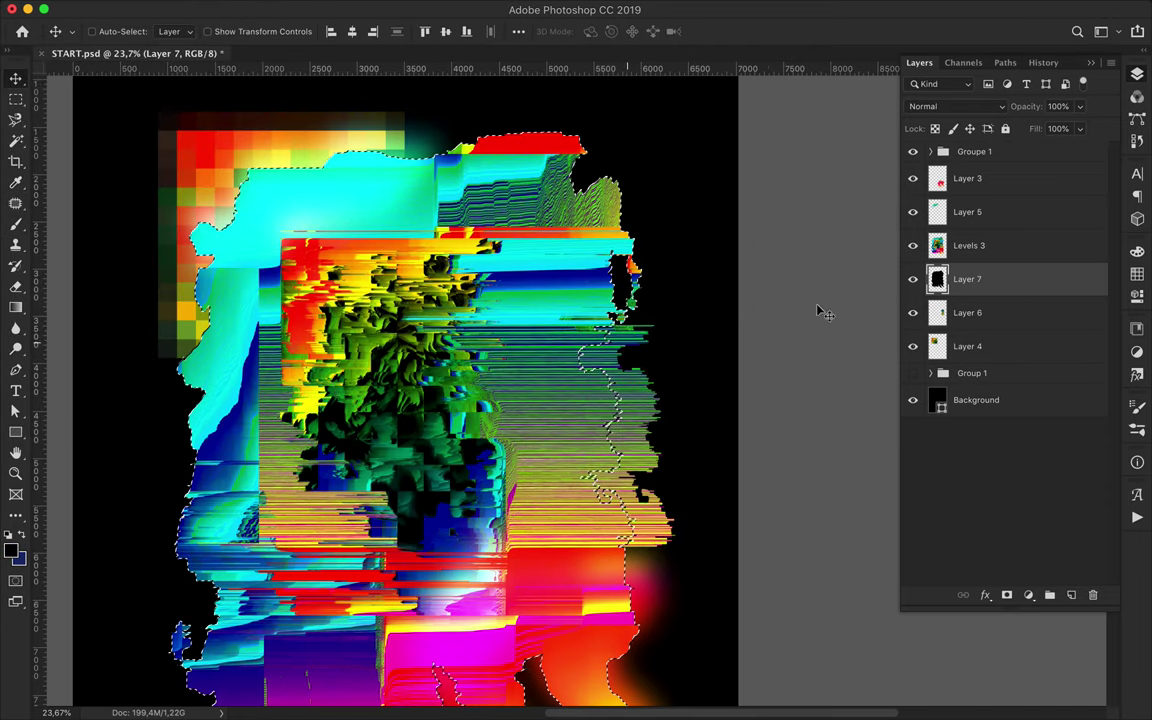
key("ctrl+d")
- Gaussian-blur the black shape and set its layer to Overlay
left_click(391, 10)
left_click(690, 262)
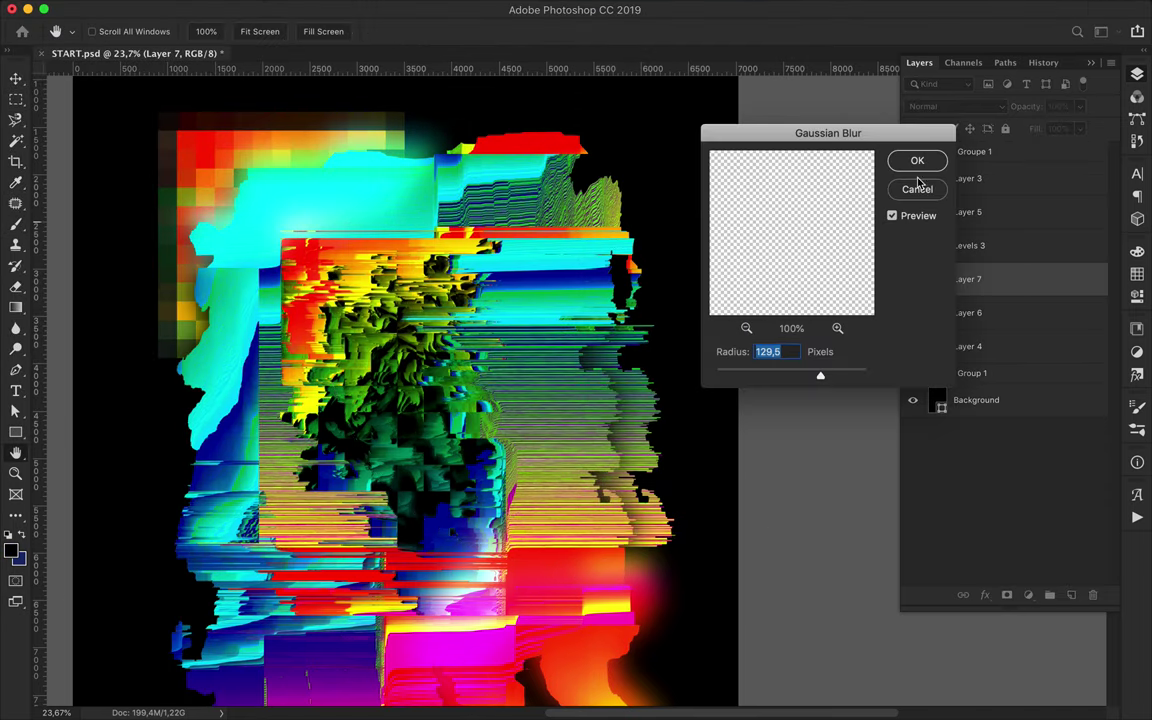
key("Return")
left_click(950, 106)
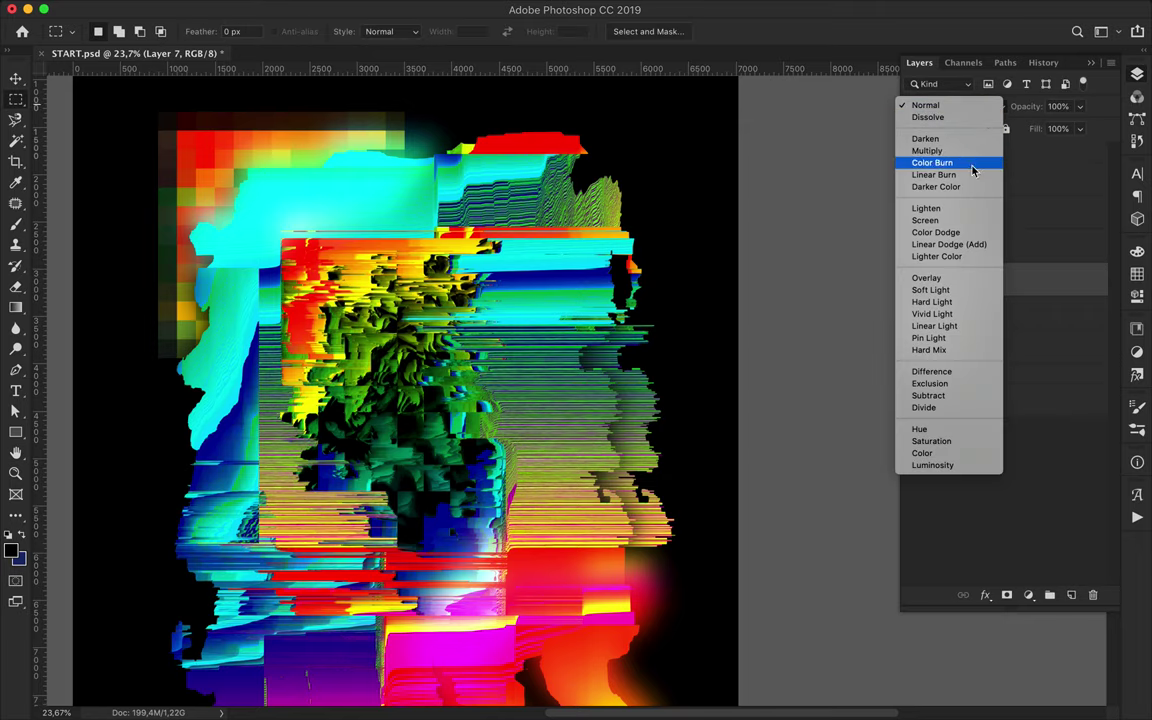
left_click(960, 278)
- Duplicate Layer 6 with the shadow, nudge the copies right, and clip the shadow copy
left_click(980, 346, "shift")
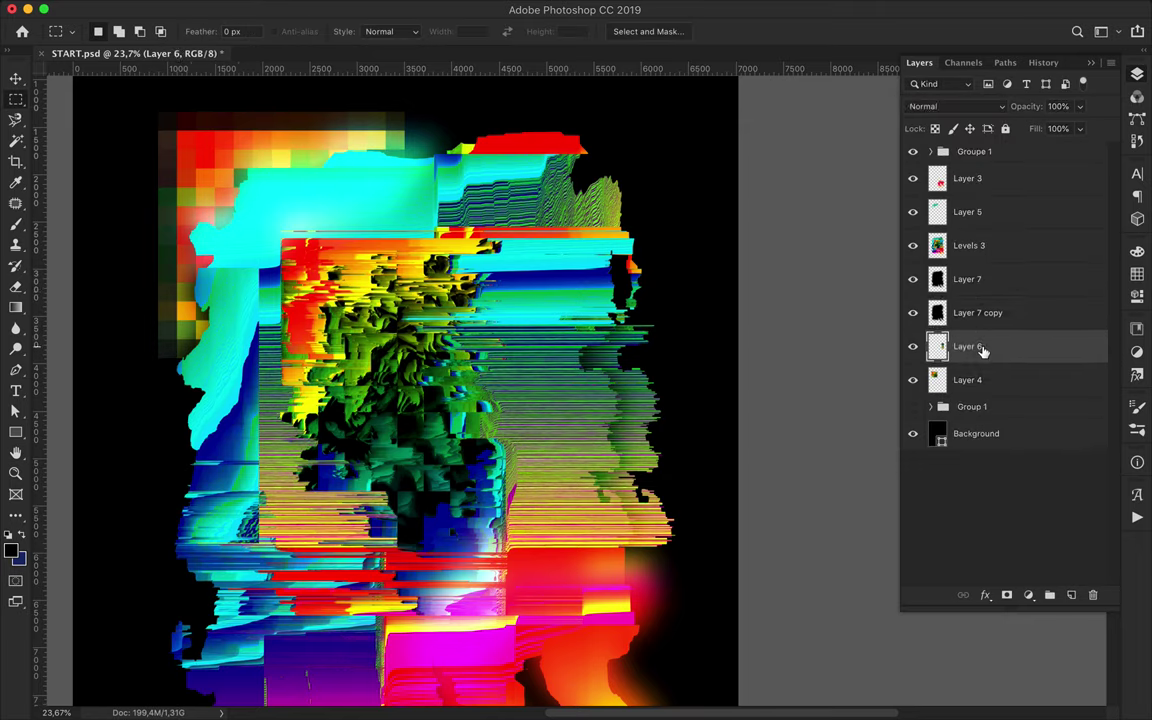
key("v")
key("ctrl+j")
key("shift+Right")
key("shift+Right")
key("shift+Right")
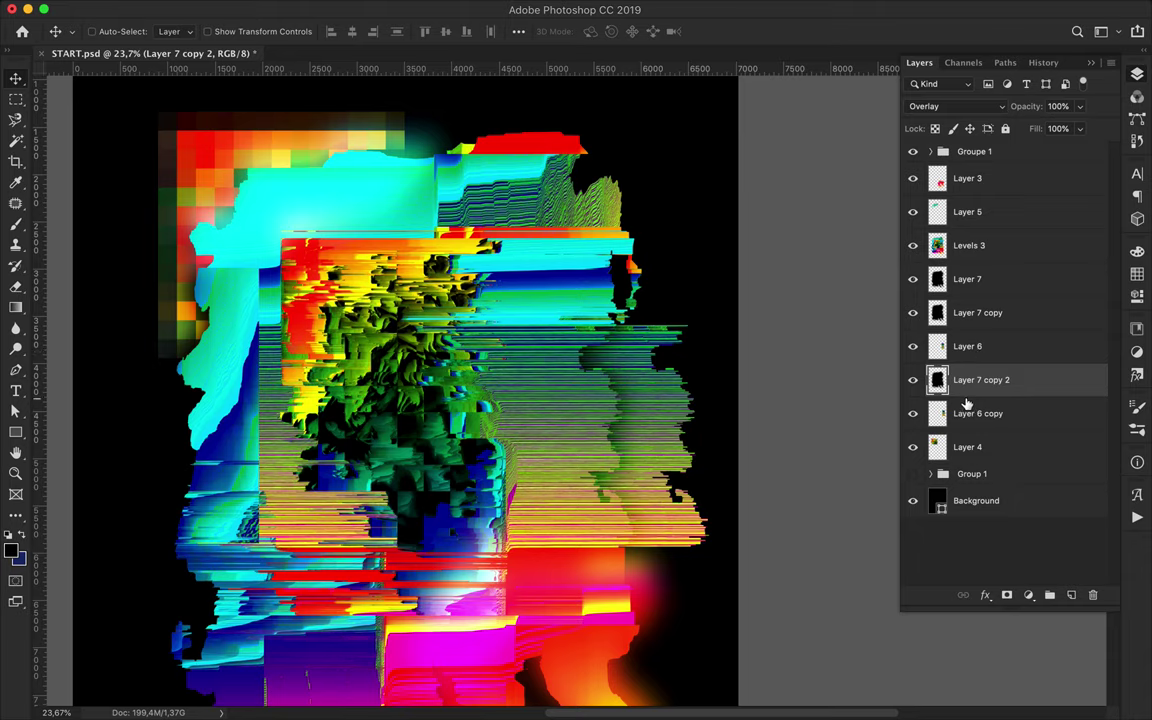
left_click_drag(590, 446, 591, 411)
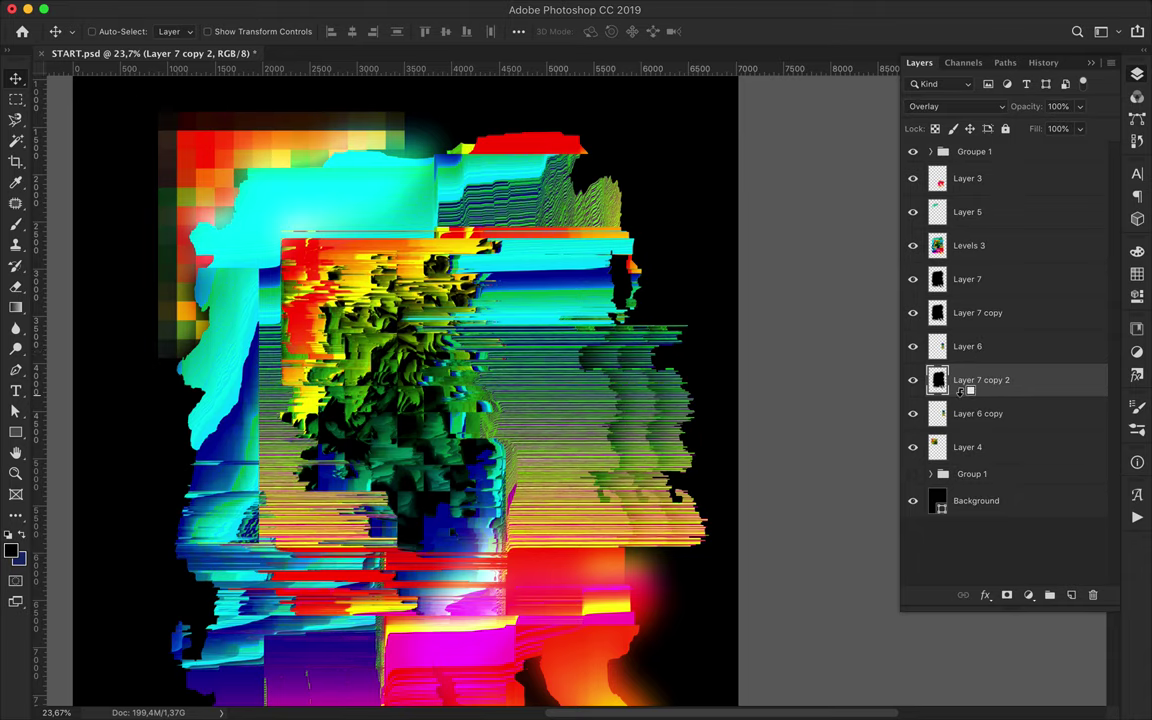
scroll(600, 450, "down", 1)
key("ctrl+alt+g")
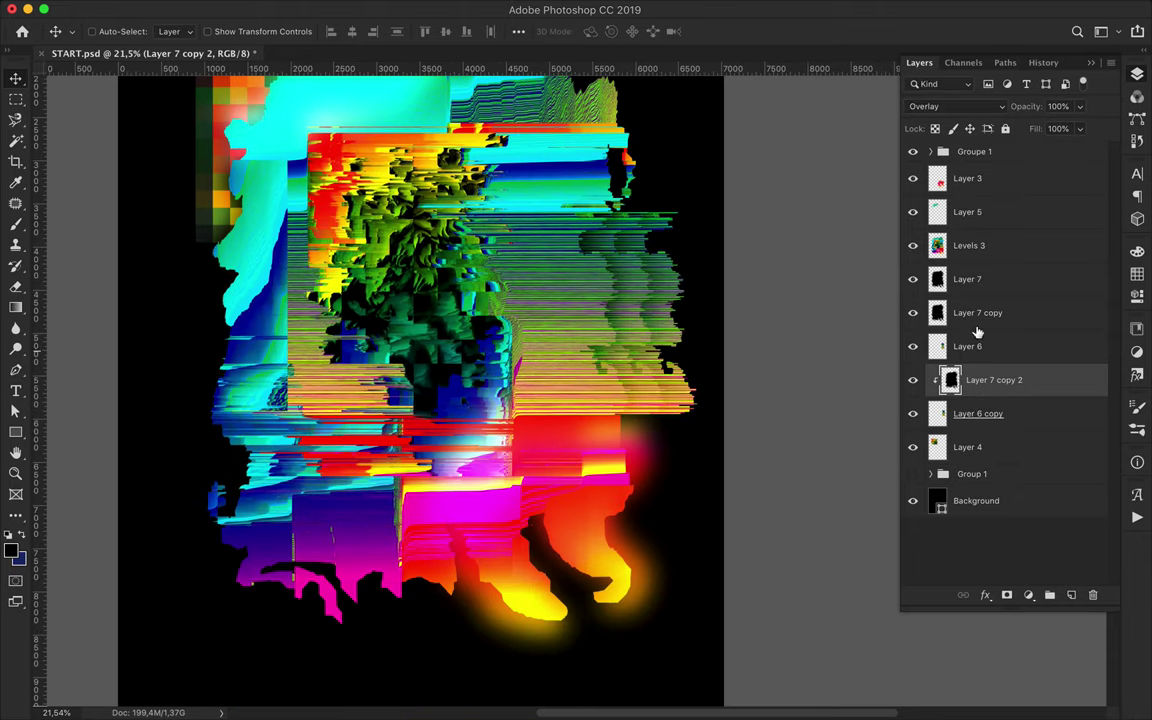
- Copy a Levels 3 strip below Layer 6 copy, shift it left, and delete Layer 8
left_click(275, 370, "ctrl")
key("m")
key("ctrl+j")
key("v")
left_click_drag(968, 245, 975, 463)
left_click_drag(250, 410, 160, 410)
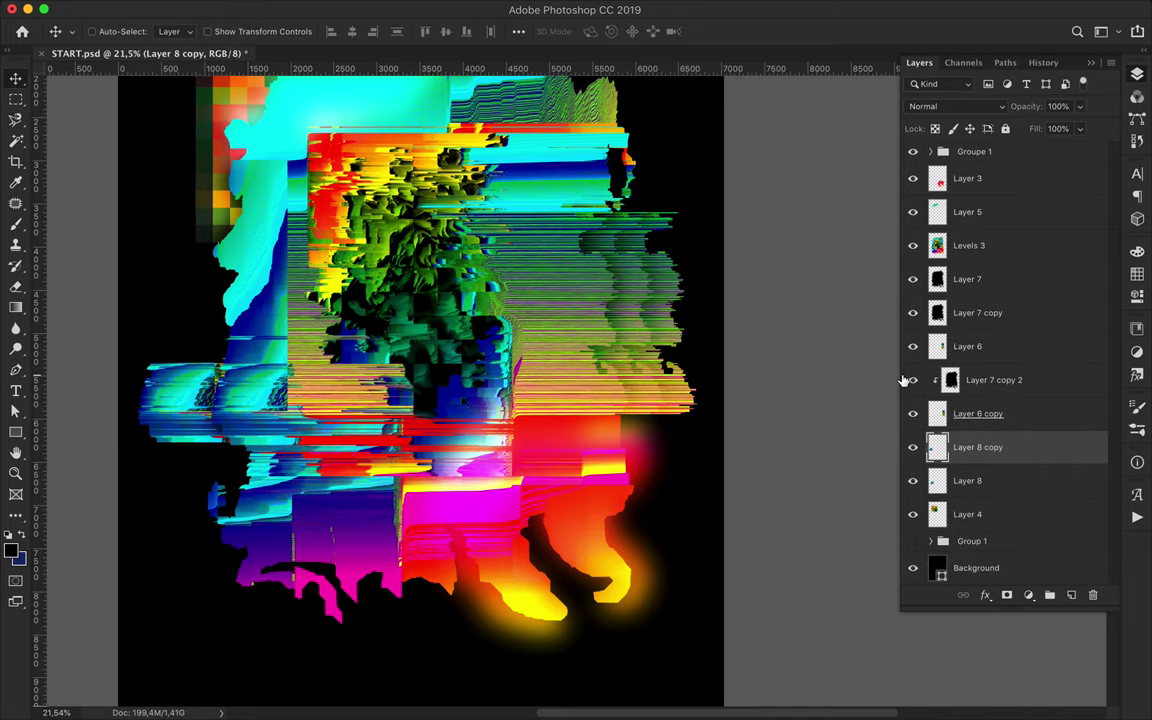
left_click(950, 480)
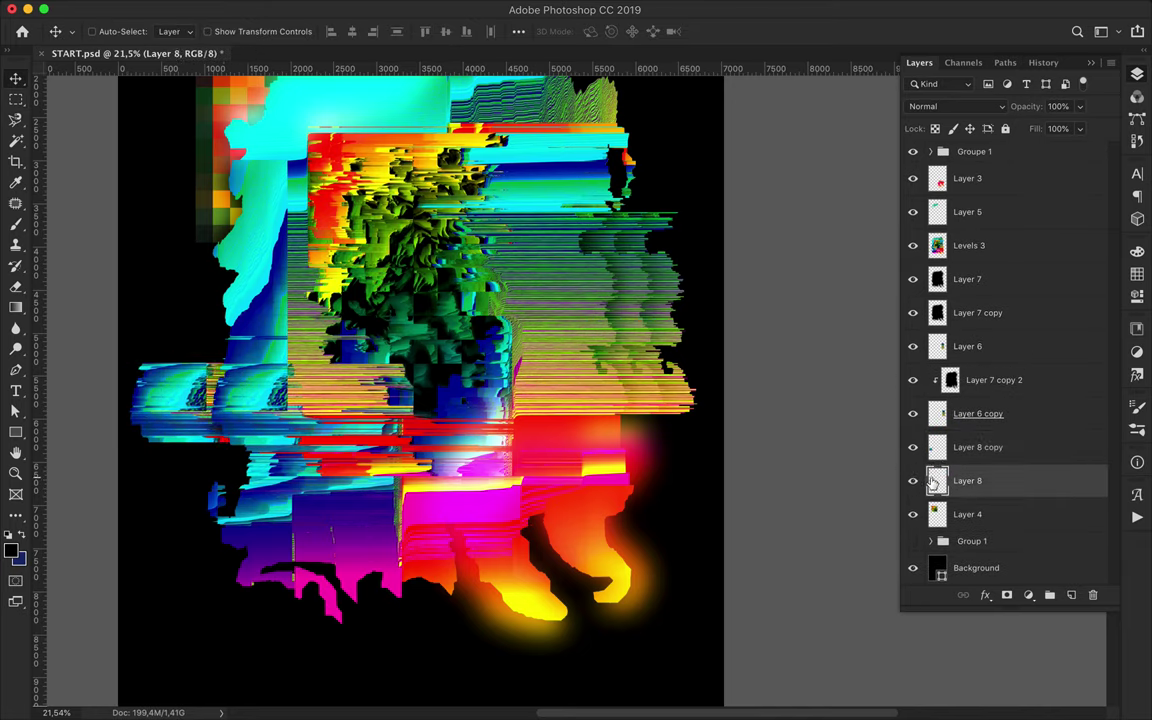
key("Delete")
- Set a shadow copy to Darken and place it above Layer 8 copy
left_click_drag(980, 460, 980, 462)
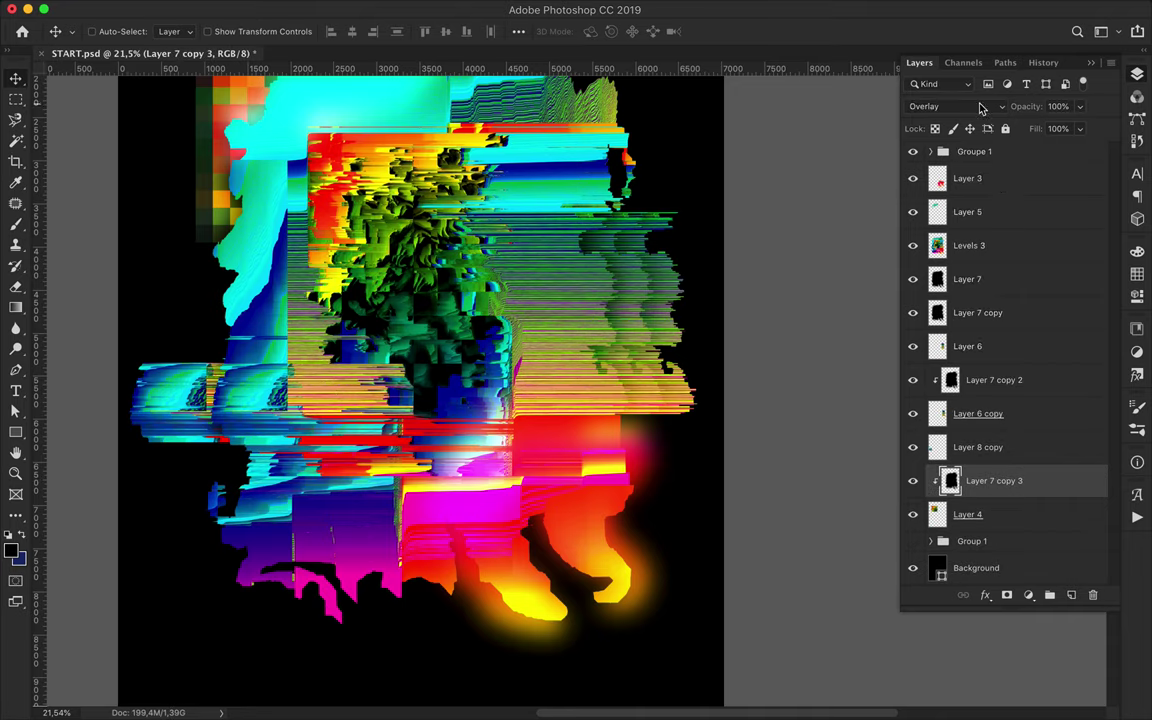
left_click(980, 107)
left_click(927, 48)
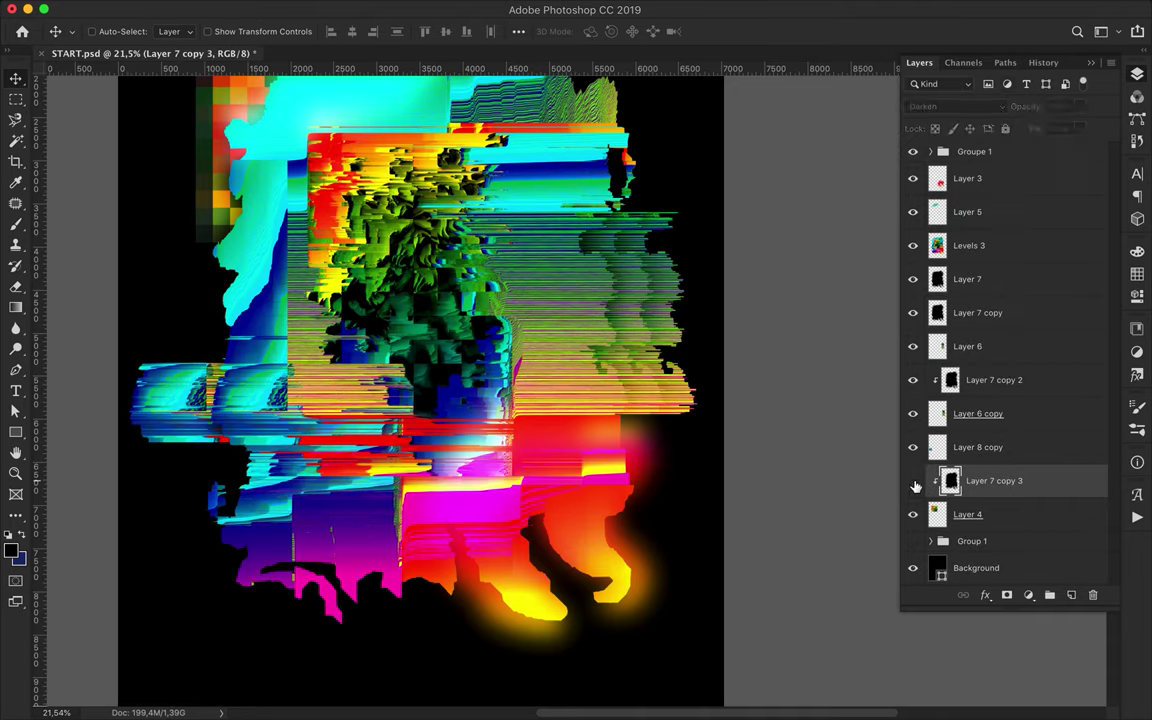
left_click_drag(228, 421, 194, 423)
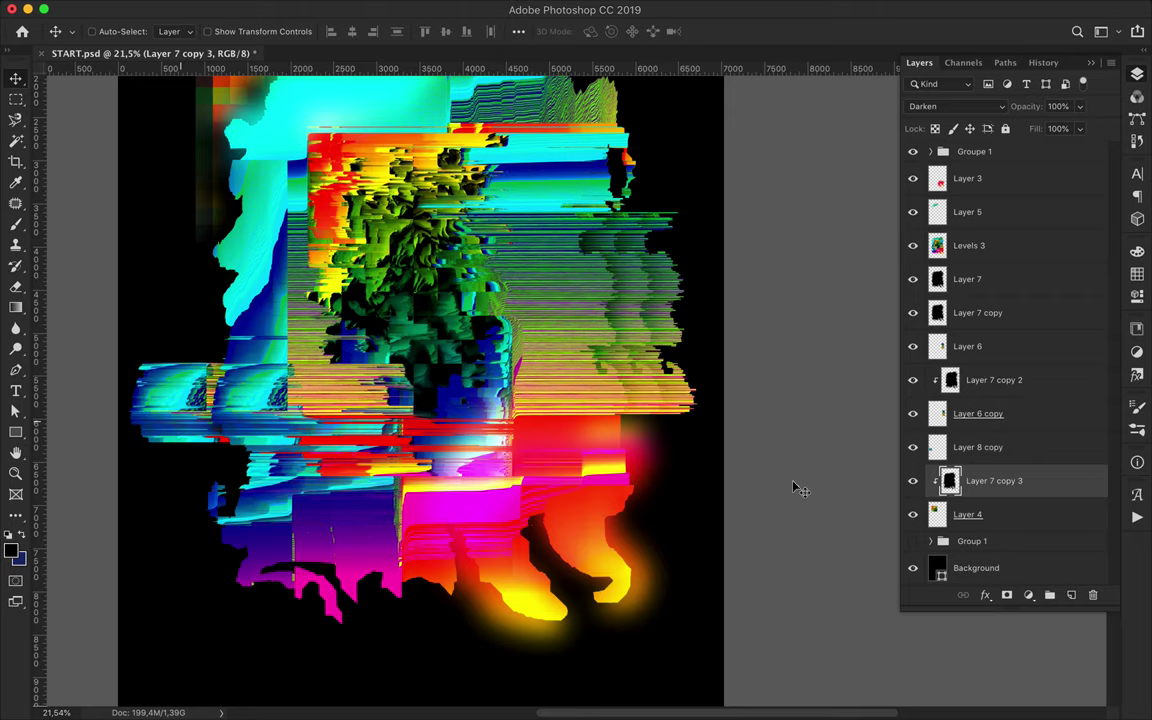
left_click_drag(985, 481, 1000, 432)
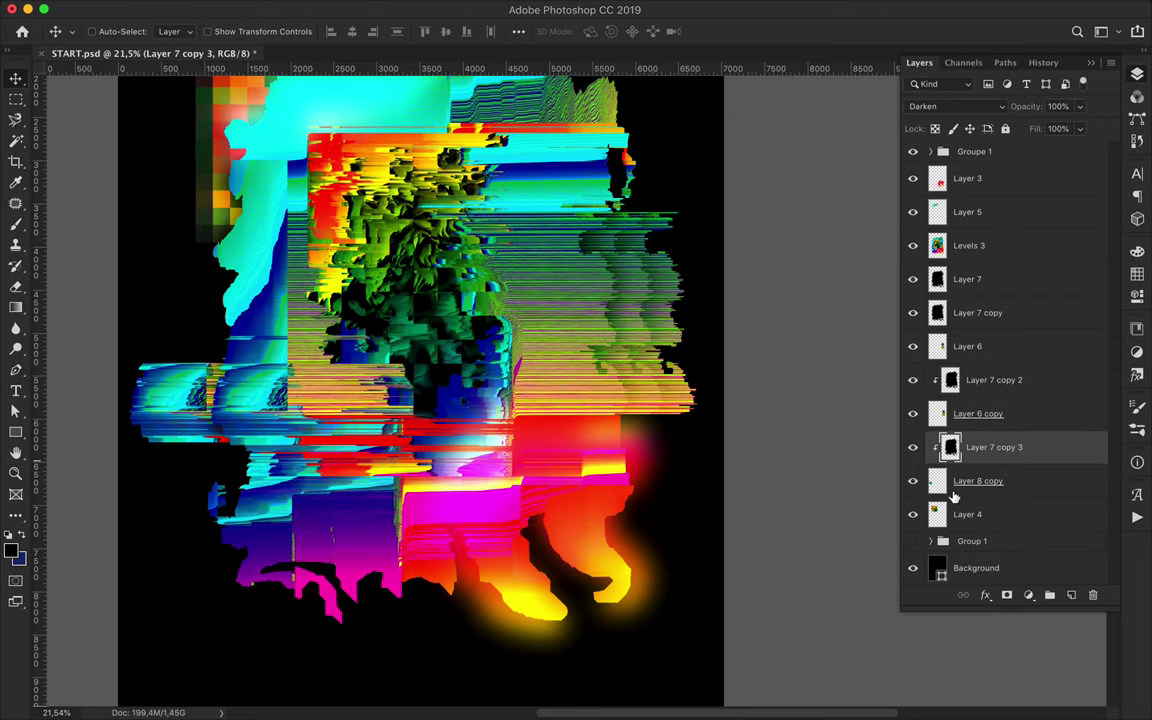
scroll(420, 390, "down", 3)
scroll(333, 352, "up", 4)
left_click(333, 352, "ctrl")
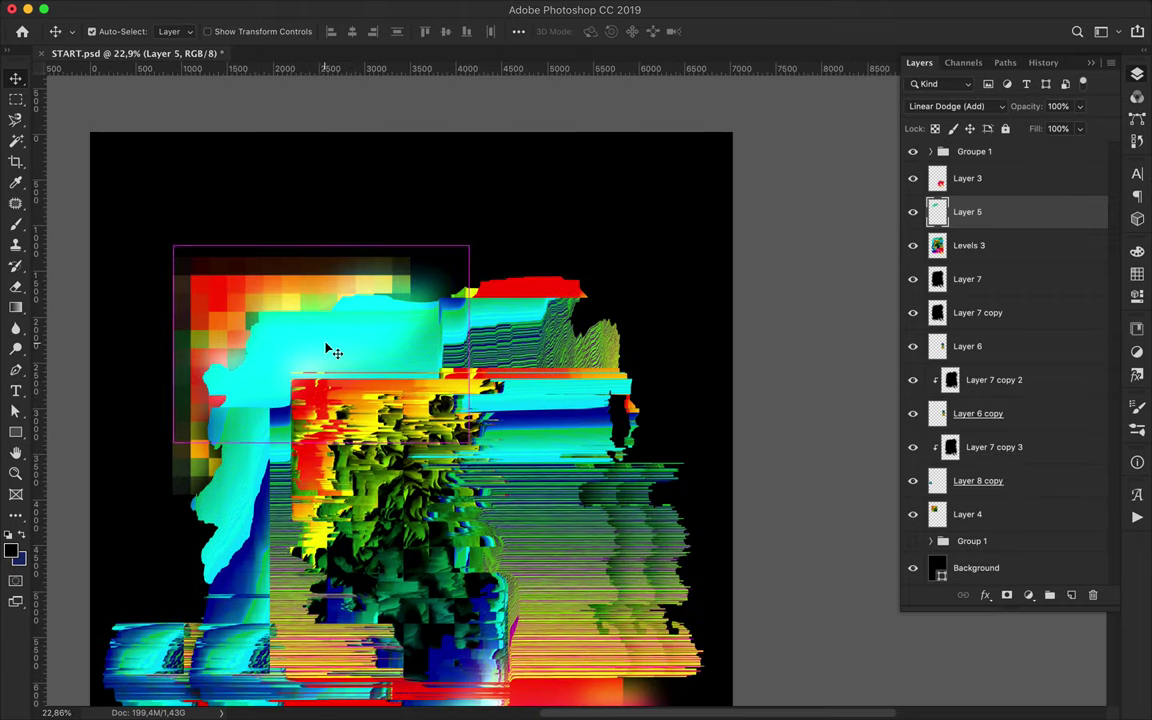
- Warp the cyan Layer 5 fragment into a curved streak
key("ctrl+t")
mouse_move(272, 365)
left_mouse_down()
mouse_move(352, 360)
mouse_move(372, 317)
left_mouse_up()
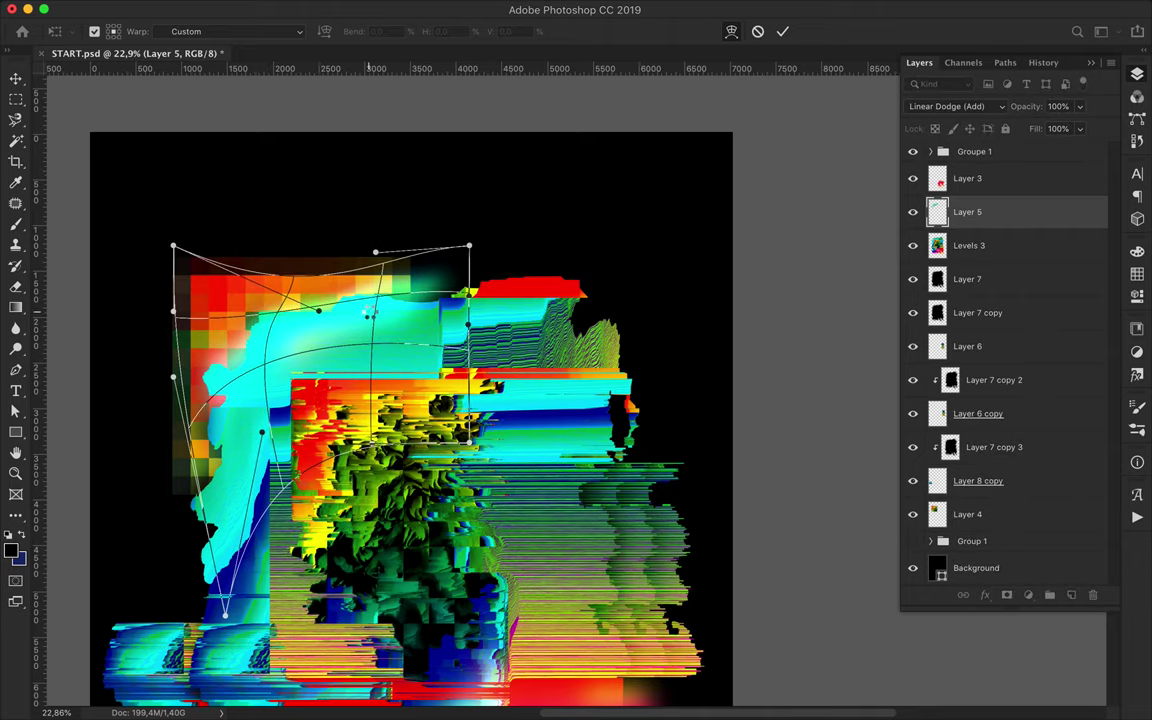
key("Return")
scroll(300, 301, "down", 5)
scroll(300, 301, "right", 2)
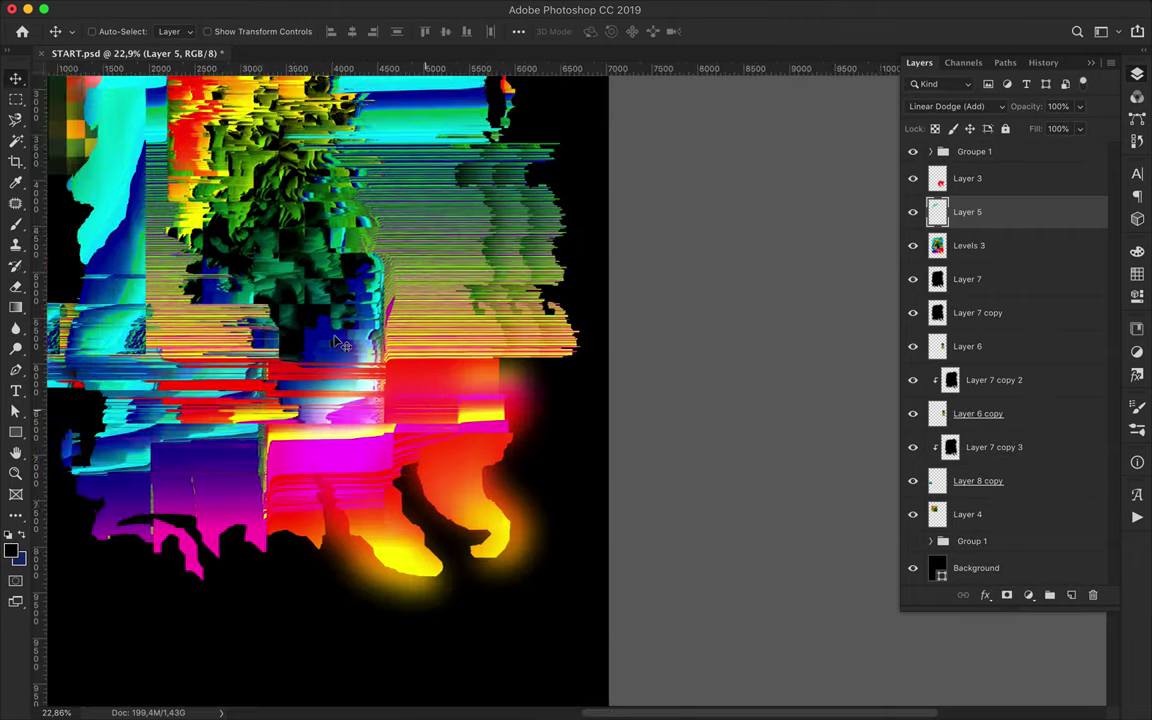
scroll(340, 344, "down", 2)
- Drag the curved cyan streak into place over the bust's upper left
left_click_drag(1028, 234, 1010, 238)
key("ctrl+z")
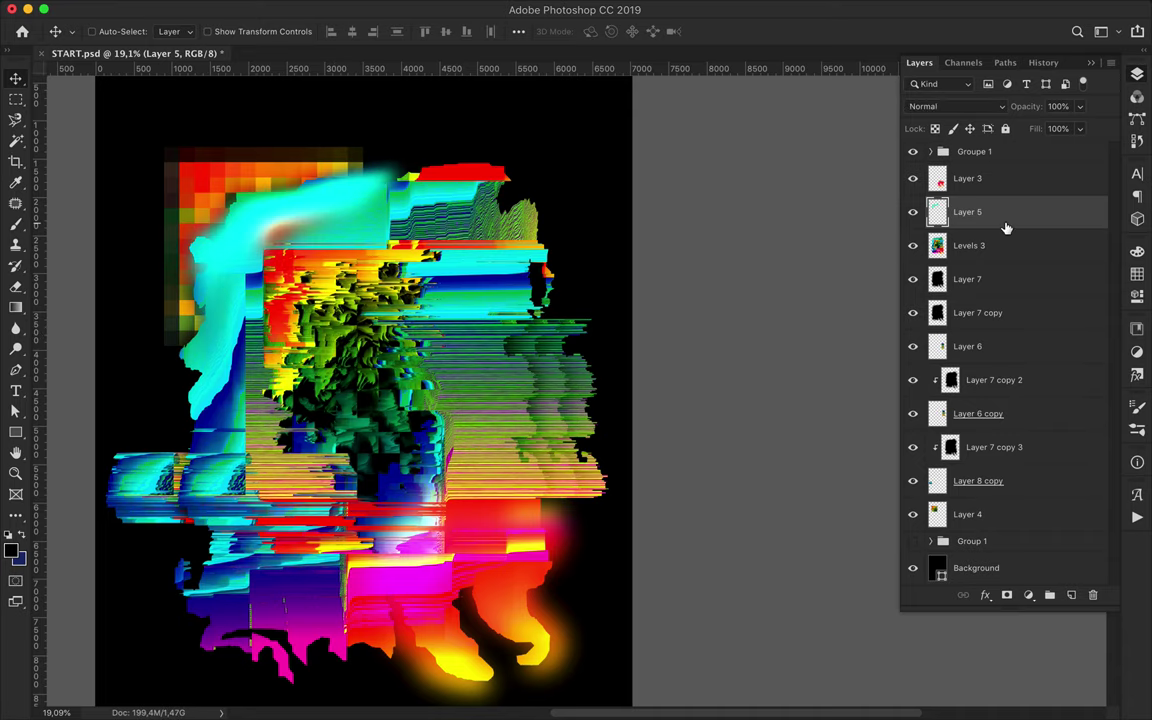
left_click_drag(310, 191, 420, 278)
left_click_drag(209, 171, 345, 208)
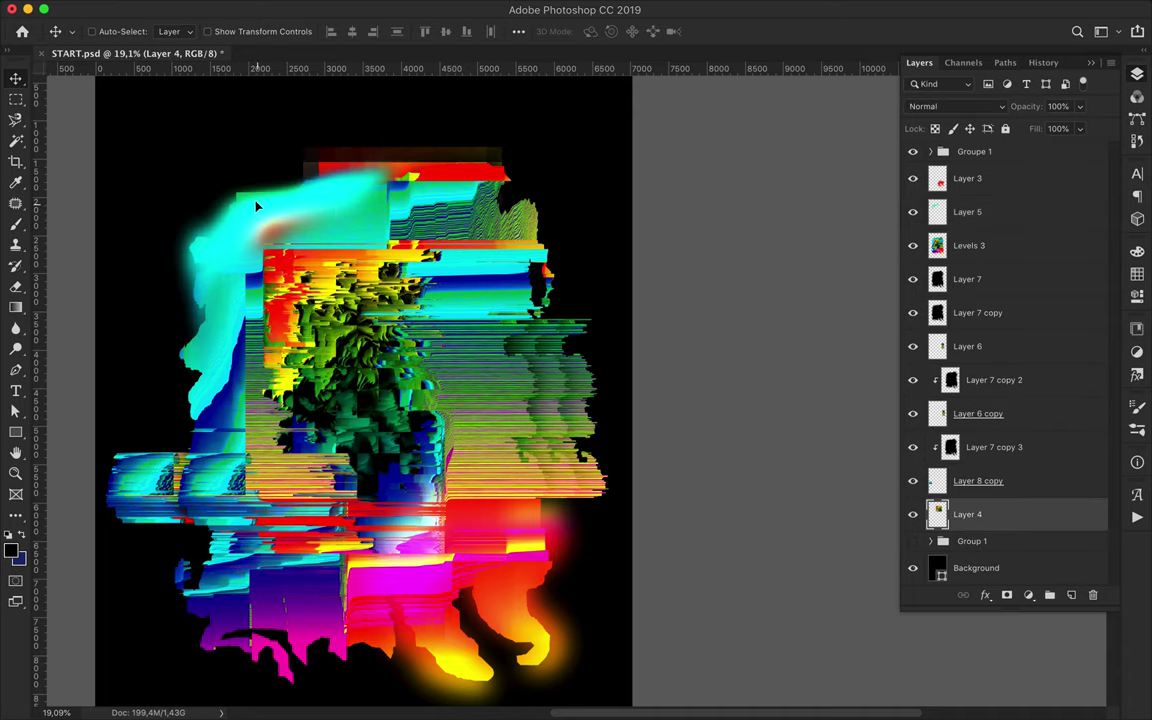
left_click(459, 167, "ctrl")
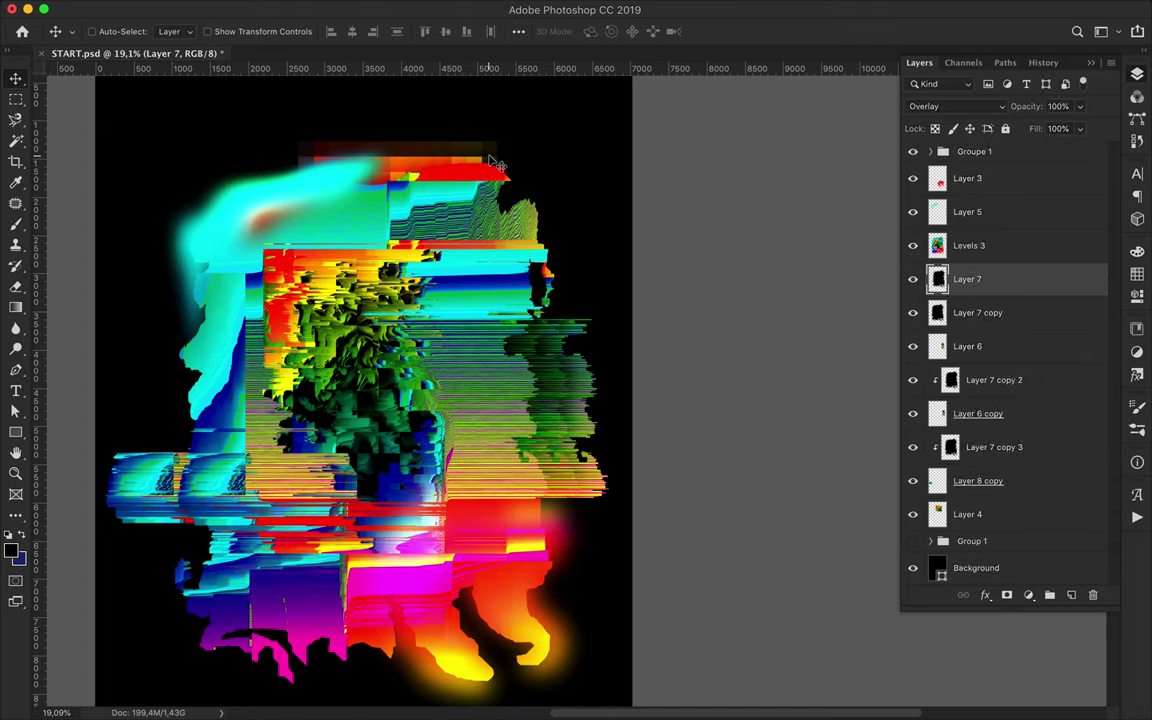
- Move the orange Layer 4 block up-right and copy a marqueed bust area to a new layer
left_click(465, 160, "ctrl")
left_click_drag(465, 160, 528, 135)
key("m")
key("ctrl+j")
key("v")
left_click_drag(370, 692, 329, 575)
left_click_drag(970, 245, 985, 522)
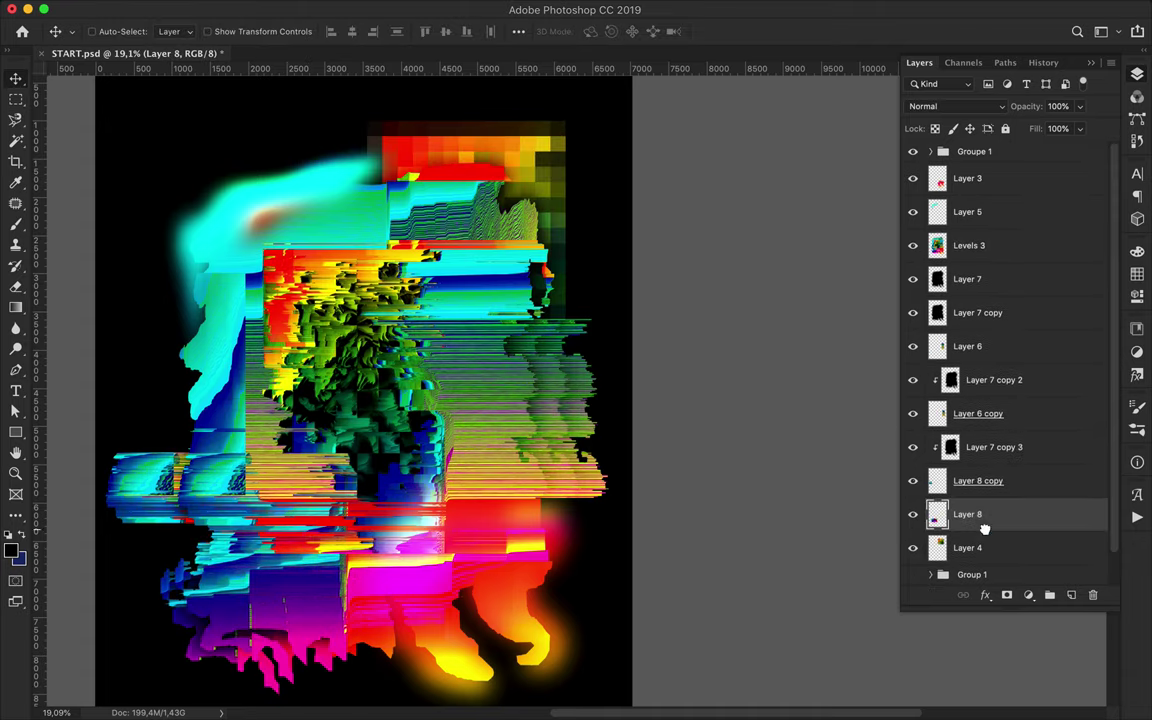
- Apply Pixelate > Mosaic to the copy, move it down-left and raise it above Levels 3
left_click(393, 9)
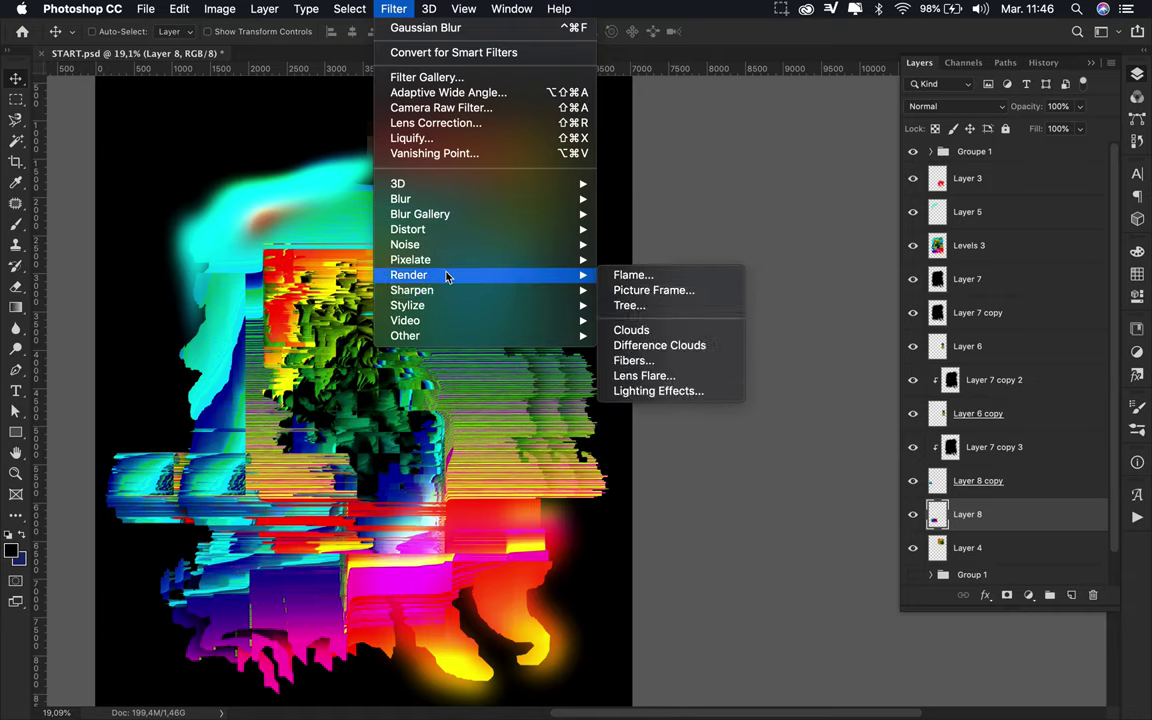
mouse_move(410, 259)
left_click(630, 338)
key("Return")
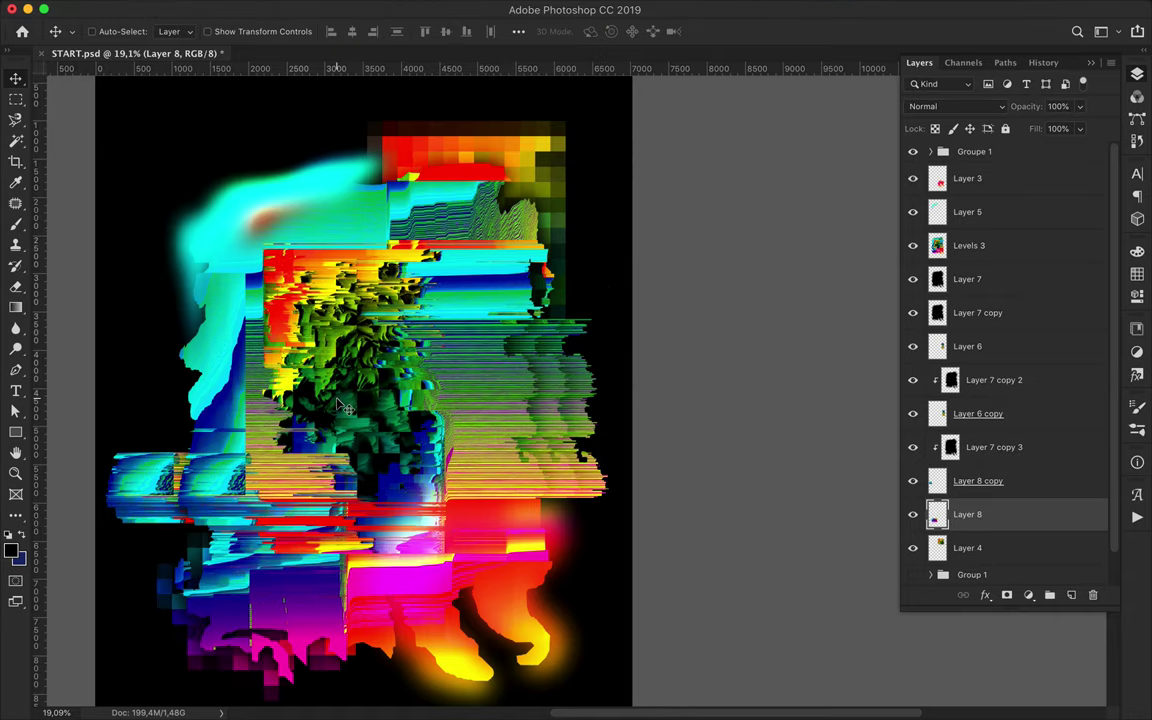
left_click_drag(316, 474, 222, 678)
scroll(403, 453, "down", 1)
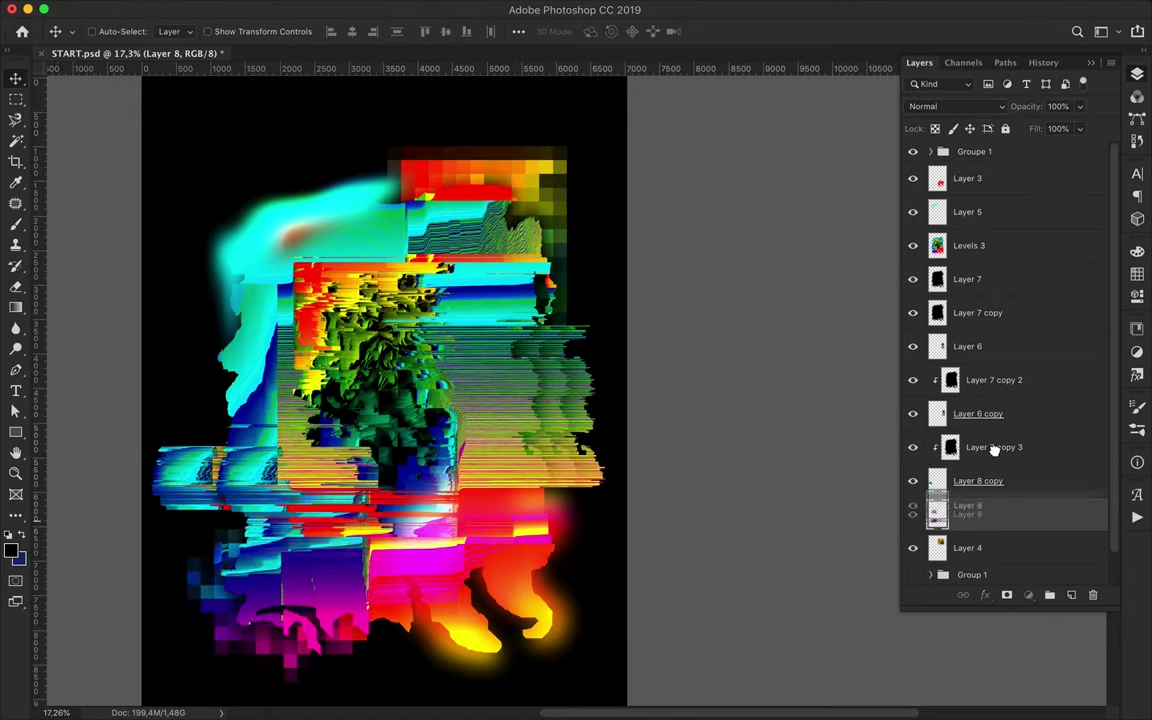
left_click_drag(990, 514, 990, 240)
scroll(533, 215, "down", 1)
scroll(533, 215, "down", 1)
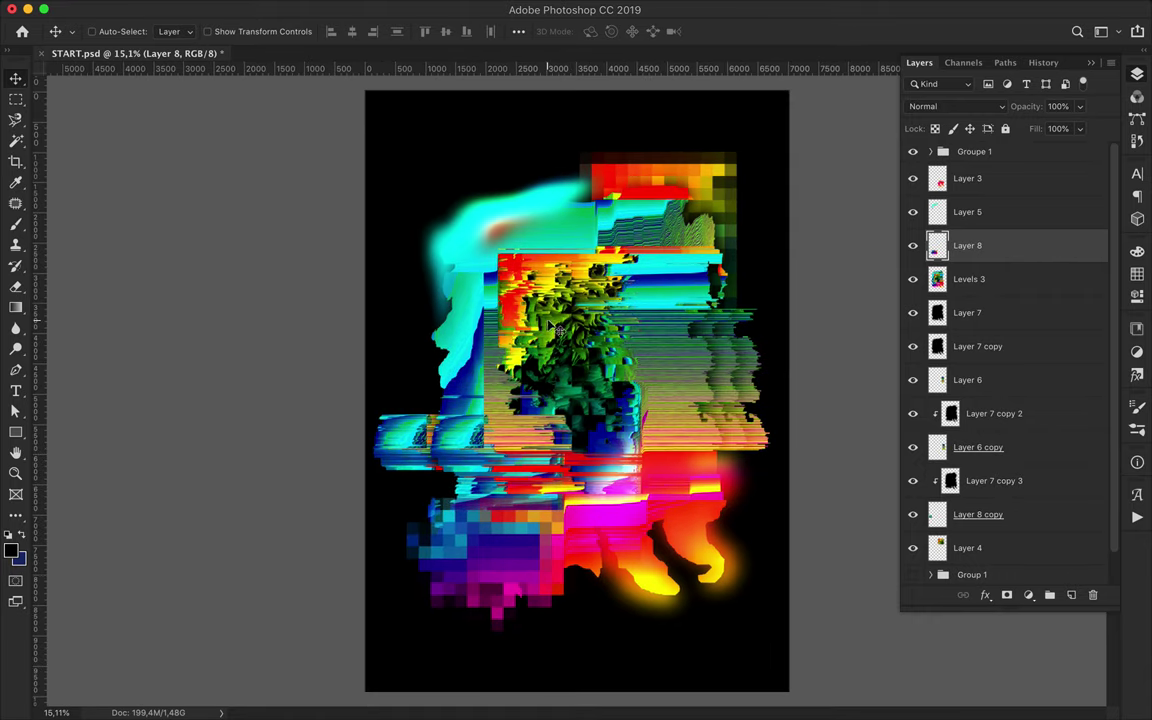
key("m")
left_click(998, 280)
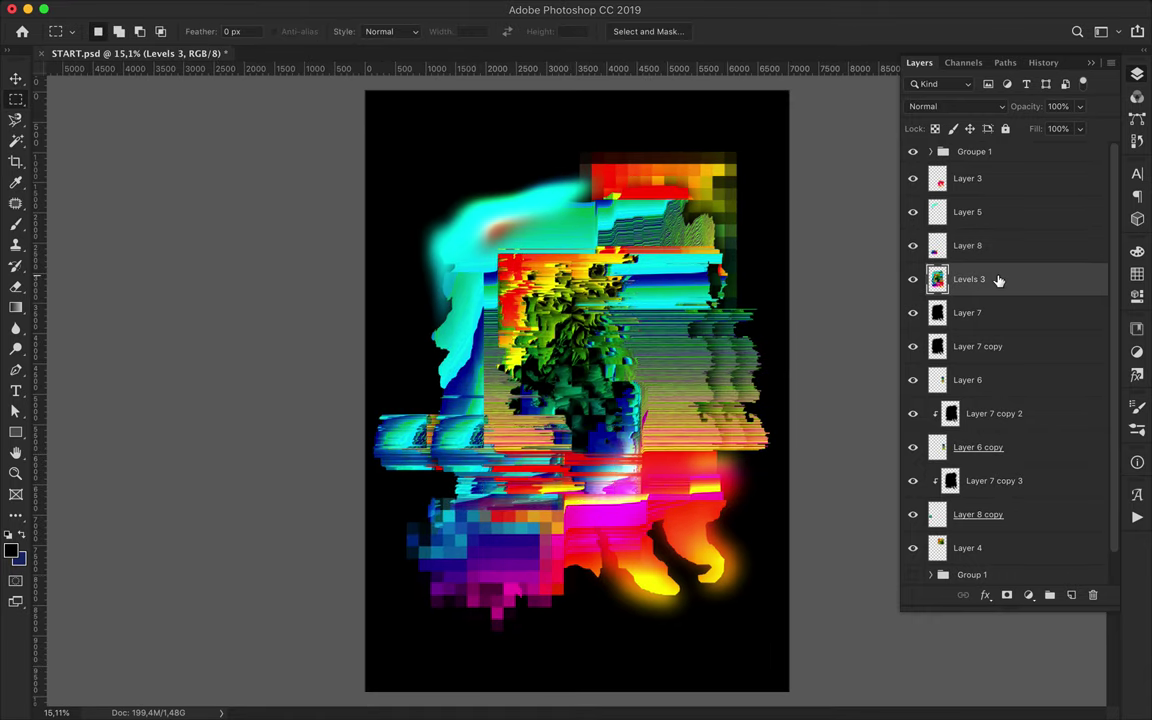
- Copy the selected strip to a new layer and transform it toward the upper left
key("ctrl+j")
key("v")
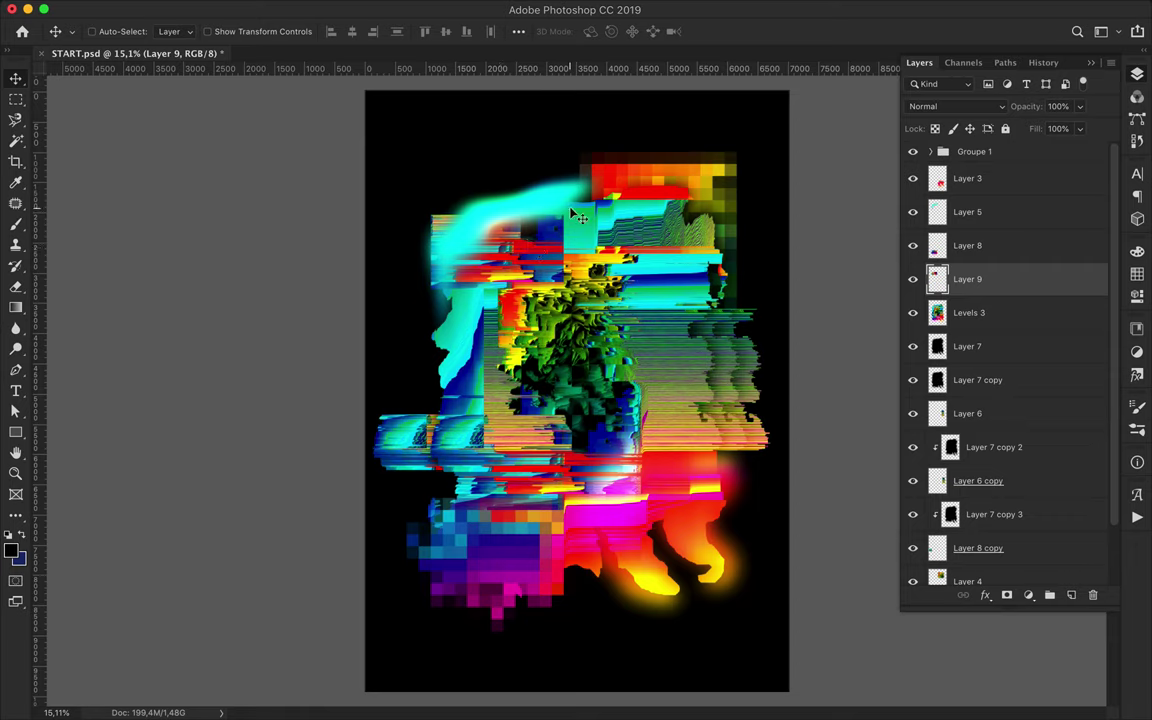
key("ctrl+t")
left_click_drag(578, 216, 470, 155)
key("Return")
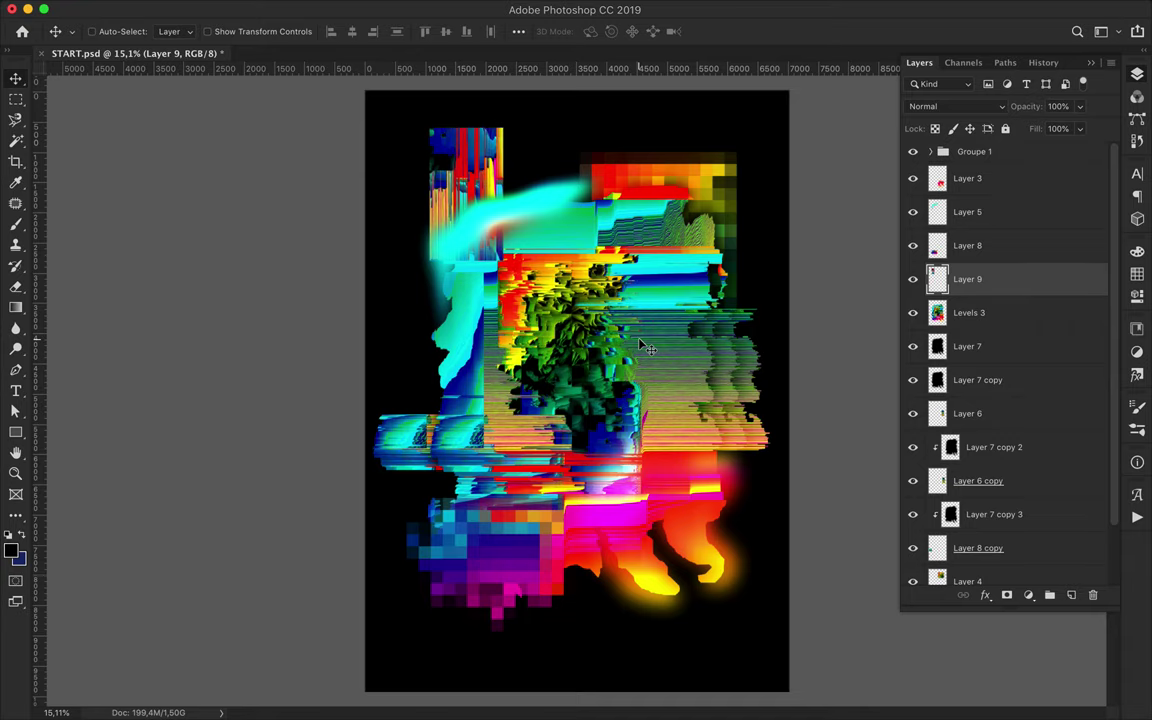
scroll(584, 165, "up", 2)
- Copy another bust strip to Layer 10, lower it in the stack and move it down-right
key("m")
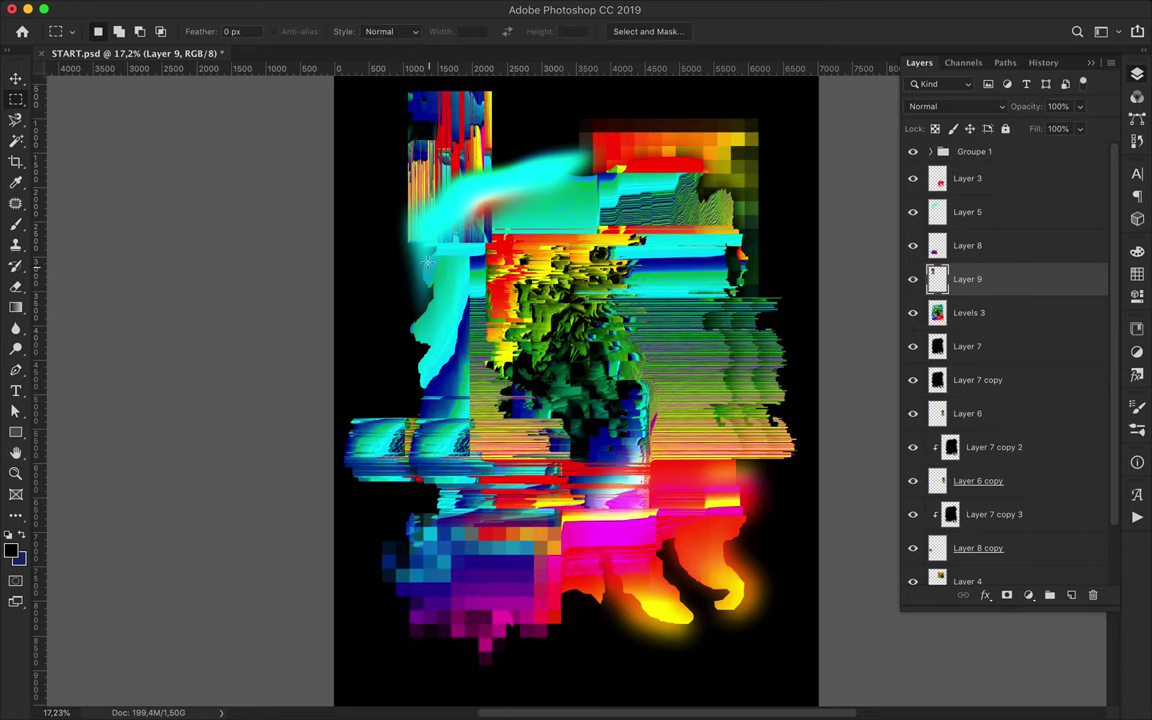
left_click_drag(500, 457, 500, 457)
key("ctrl+j")
key("ctrl+bracketleft")
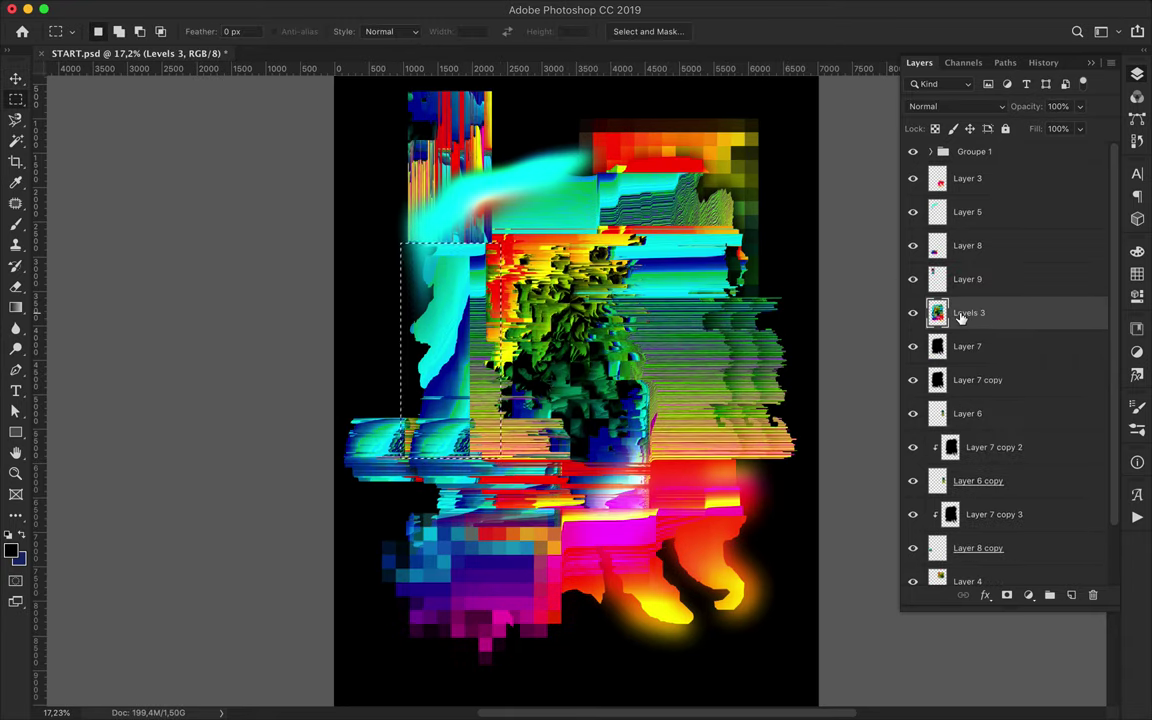
key("v")
mouse_move(440, 380)
left_mouse_down()
mouse_move(614, 494)
mouse_move(706, 628)
mouse_move(706, 652)
left_mouse_up()
key("ctrl+bracketleft")
key("ctrl+bracketleft")
key("ctrl+bracketleft")
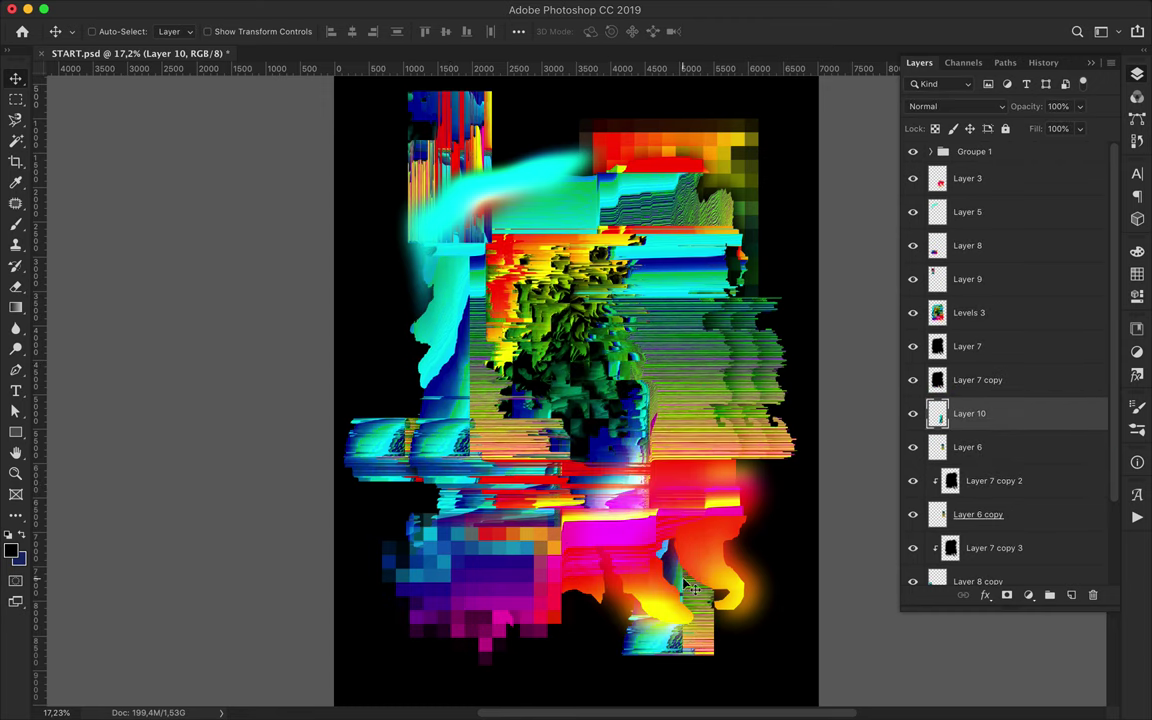
- Copy a third strip to a layer above Levels 3 and shift it down over the lower area
key("m")
left_click_drag(645, 510, 656, 605)
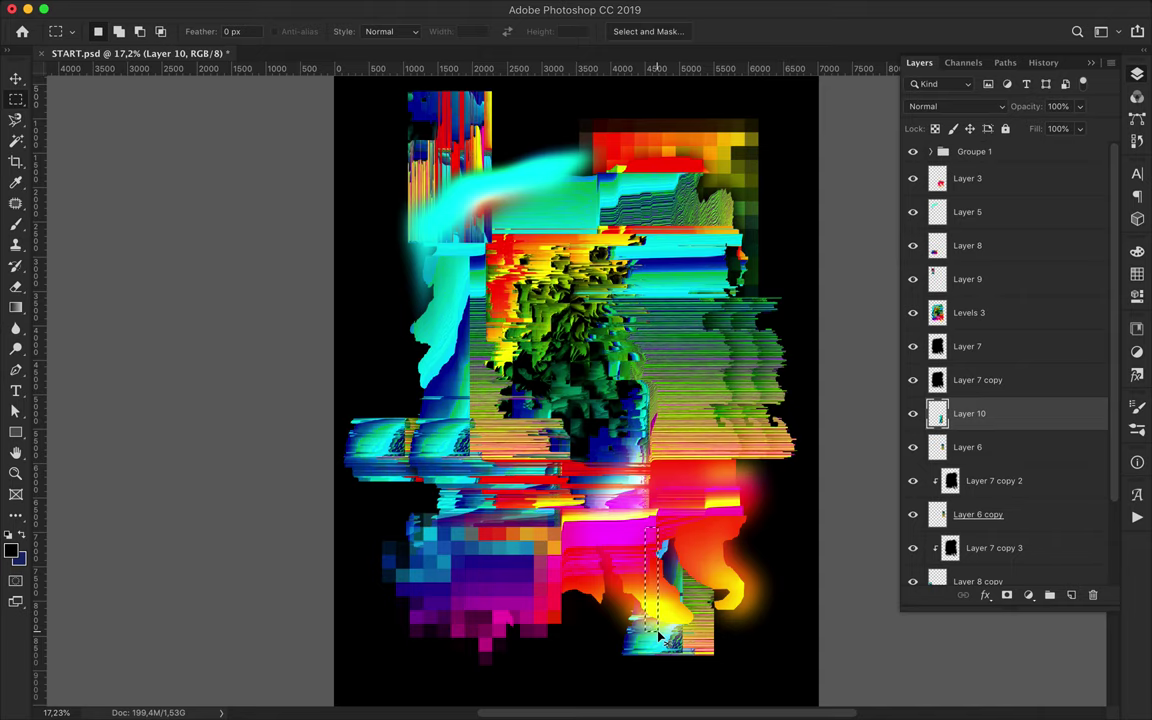
key("ctrl+j")
left_click_drag(968, 413, 1000, 296)
key("v")
mouse_move(680, 616)
left_mouse_down()
mouse_move(636, 533)
mouse_move(686, 672)
left_mouse_up()
key("m")
key("ctrl+c")
left_click(712, 247)
- Copy Layer 10's strip to a new raised layer and slide it right on the canvas
left_click(1000, 346)
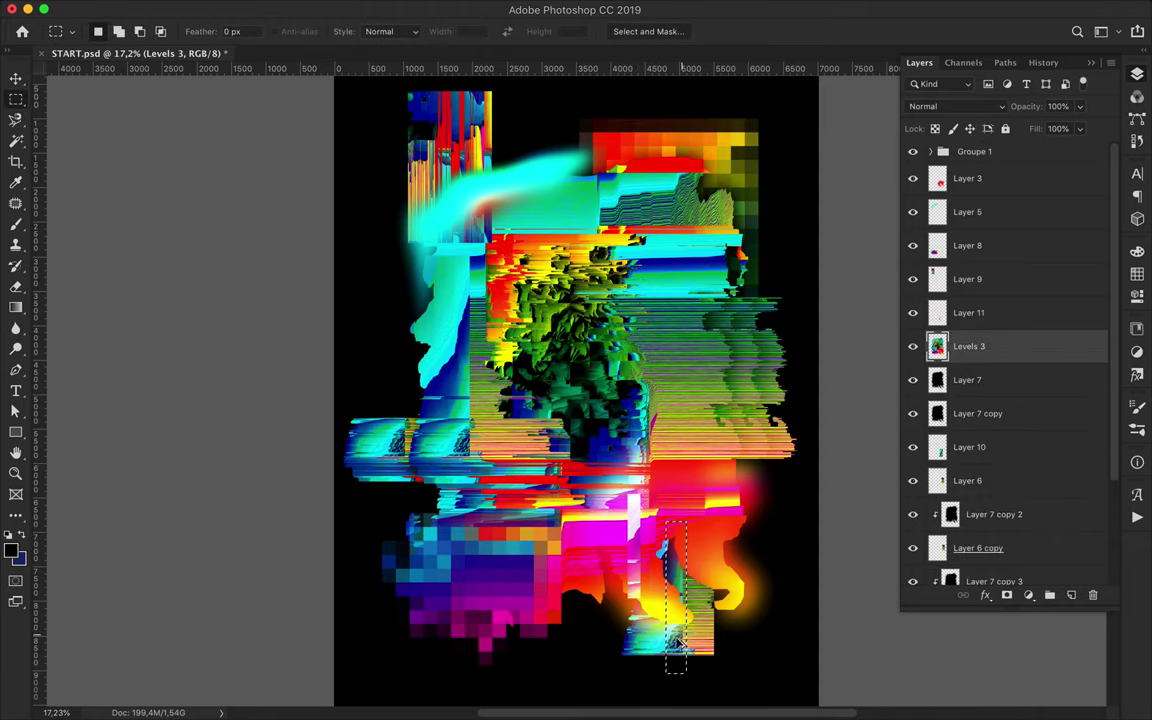
left_click(990, 447)
key("ctrl+j")
key("v")
left_click_drag(975, 447, 982, 262)
left_click_drag(620, 440, 697, 455)
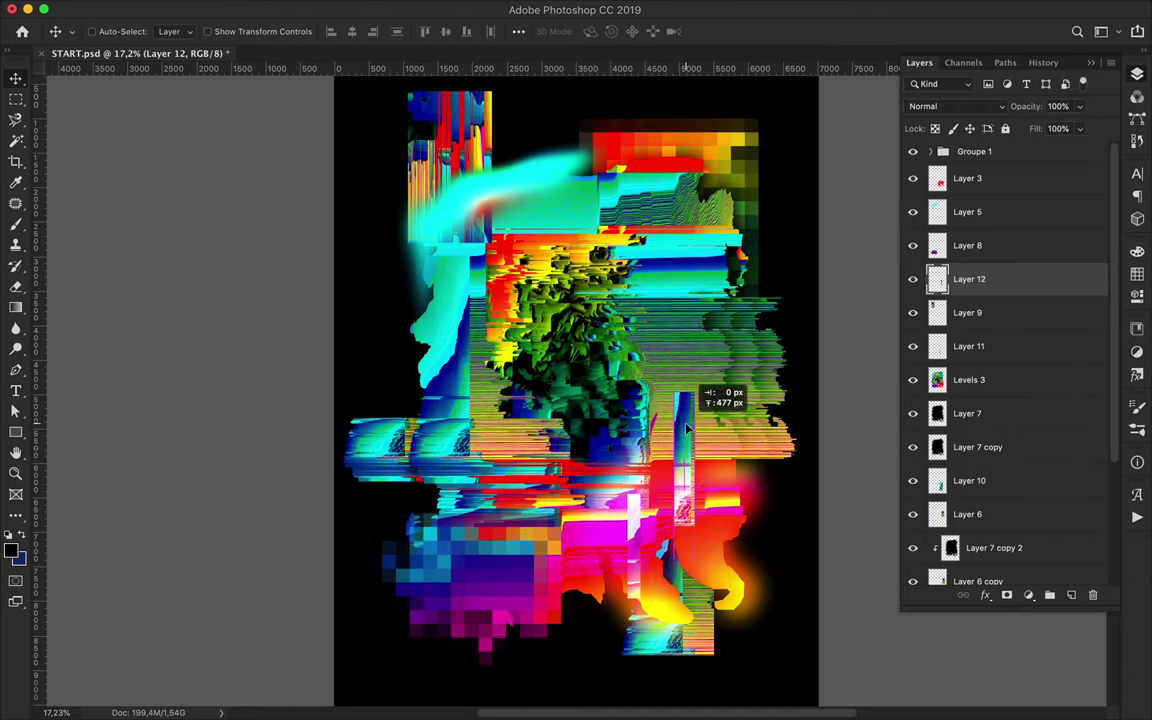
scroll(655, 422, "up", 3)
key("l")
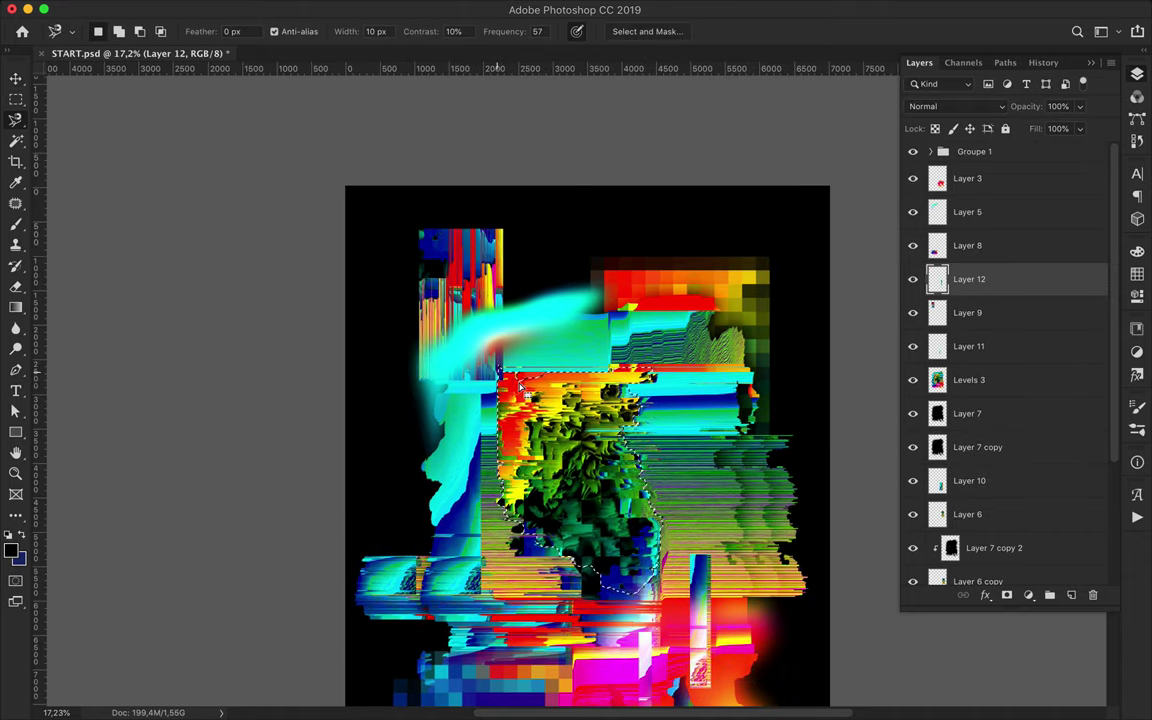
- Copy the lassoed green fragment to Layer 13 and move it to the left edge
key("ctrl+j")
left_click_drag(975, 279, 975, 380)
key("v")
left_click_drag(634, 430, 514, 424)
left_click_drag(975, 380, 1003, 487)
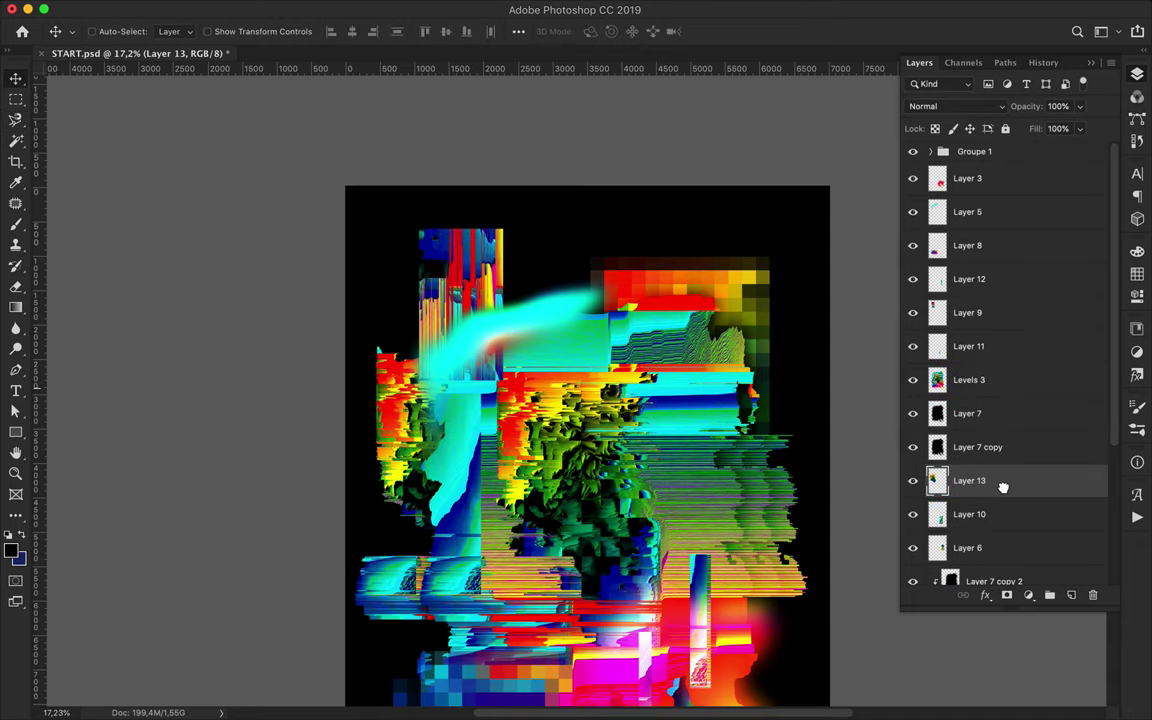
scroll(574, 400, "down", 2)
left_click_drag(460, 330, 415, 327)
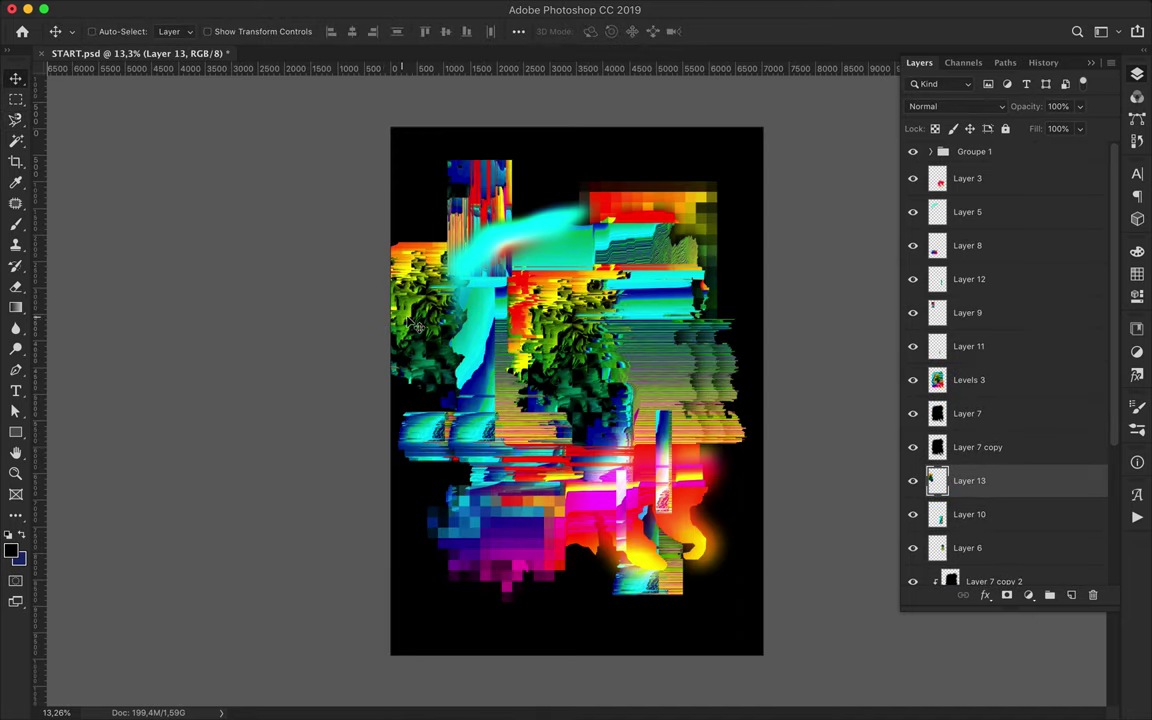
- Apply Distort > Wave to Layer 13, nudge it left and raise it above Levels 3
left_click(391, 8)
left_click(612, 312)
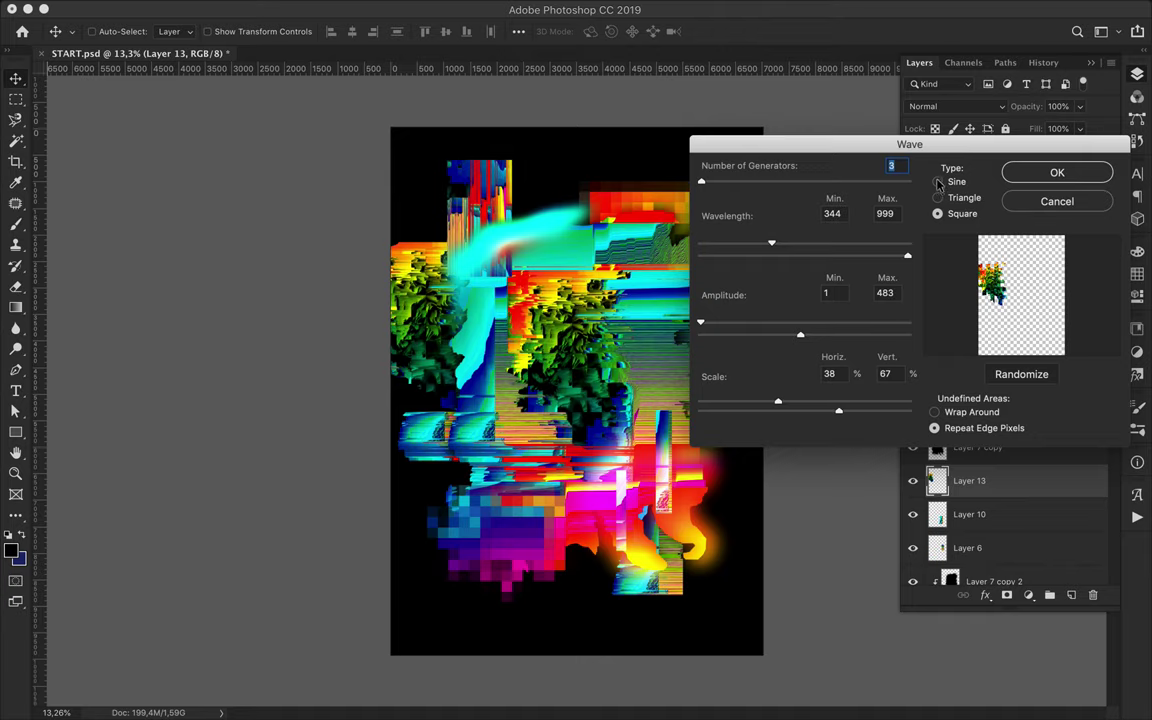
left_click(1036, 170)
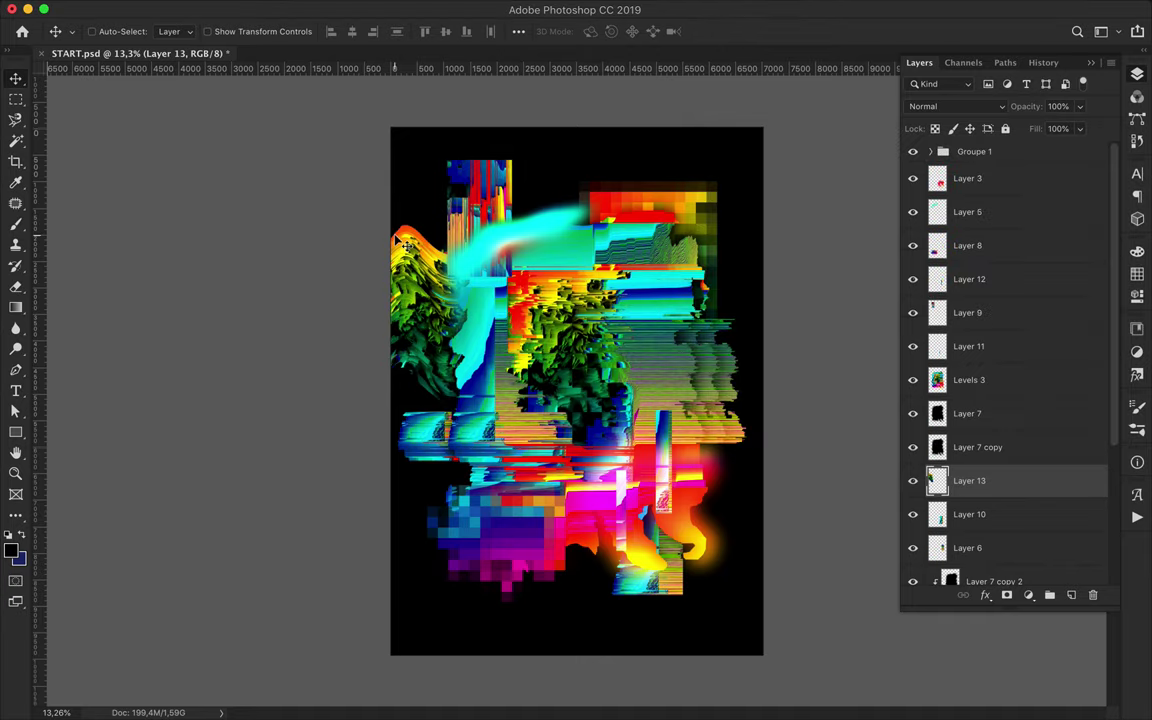
left_click_drag(446, 220, 428, 245)
left_click_drag(992, 403, 992, 370)
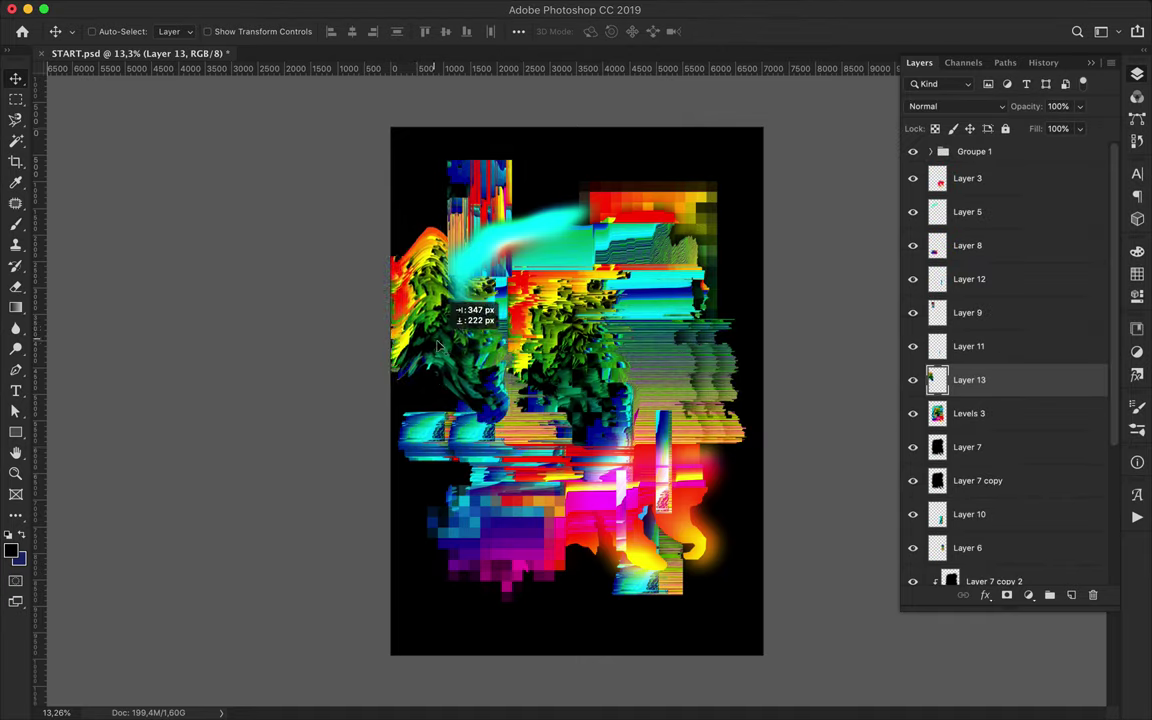
left_click(1028, 595)
left_click(1060, 685)
- Shift the hue to purple with a clipped Hue/Saturation layer, merge it down and reposition
mouse_move(990, 347)
left_mouse_down()
mouse_move(900, 347)
mouse_move(980, 347)
left_mouse_up()
left_click(1137, 73)
left_click(956, 398, "alt")
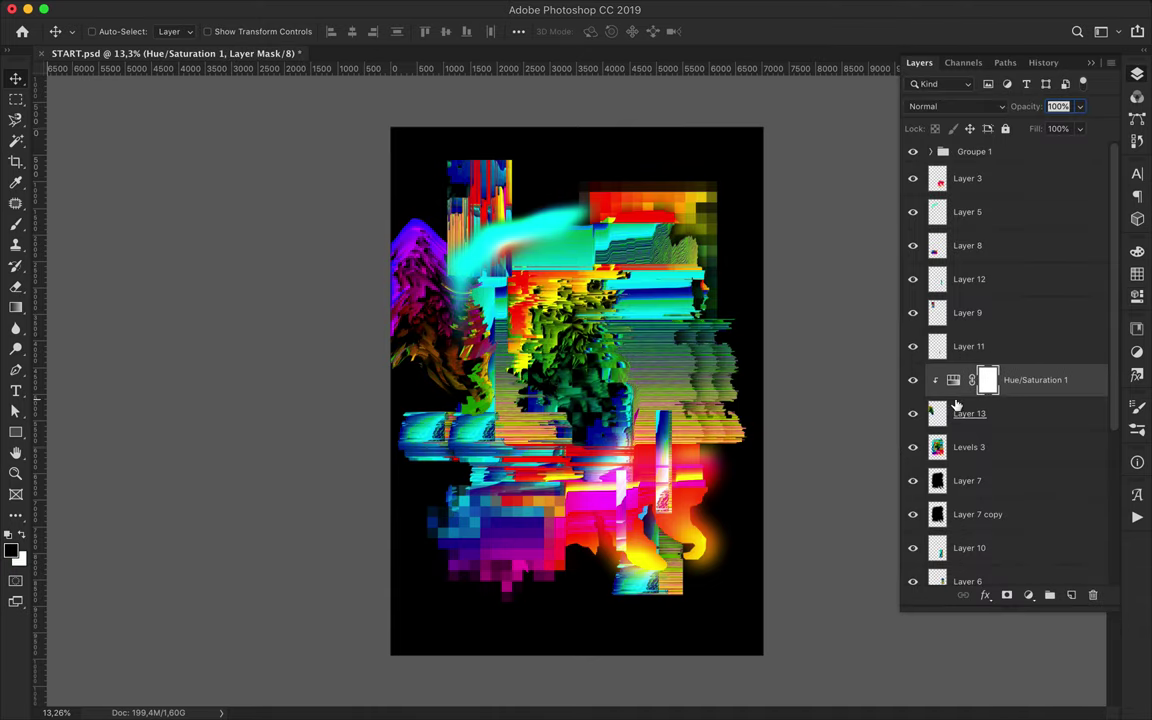
key("ctrl+e")
left_click_drag(500, 330, 472, 318)
- Duplicate the purple fragment, flip it into the bottom-right corner and lower it in the stack
key("ctrl+j")
key("ctrl+t")
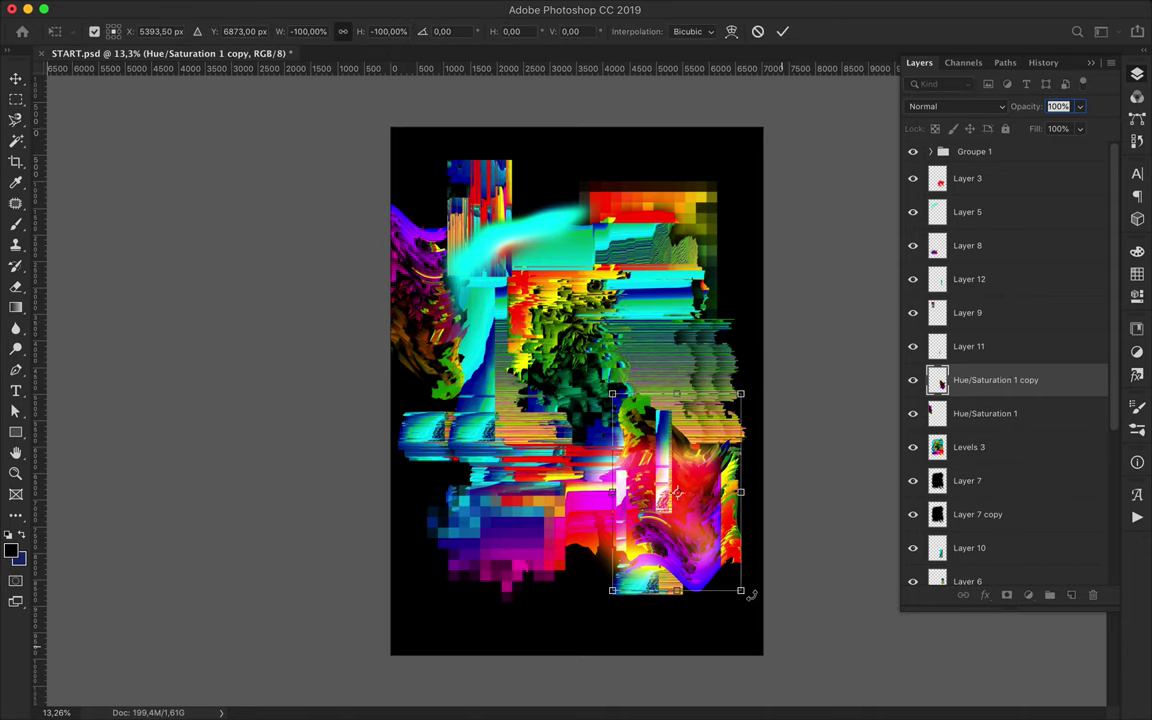
left_click_drag(706, 543, 768, 560)
key("Return")
key("ctrl+bracketleft")
key("ctrl+bracketleft")
key("ctrl+bracketleft")
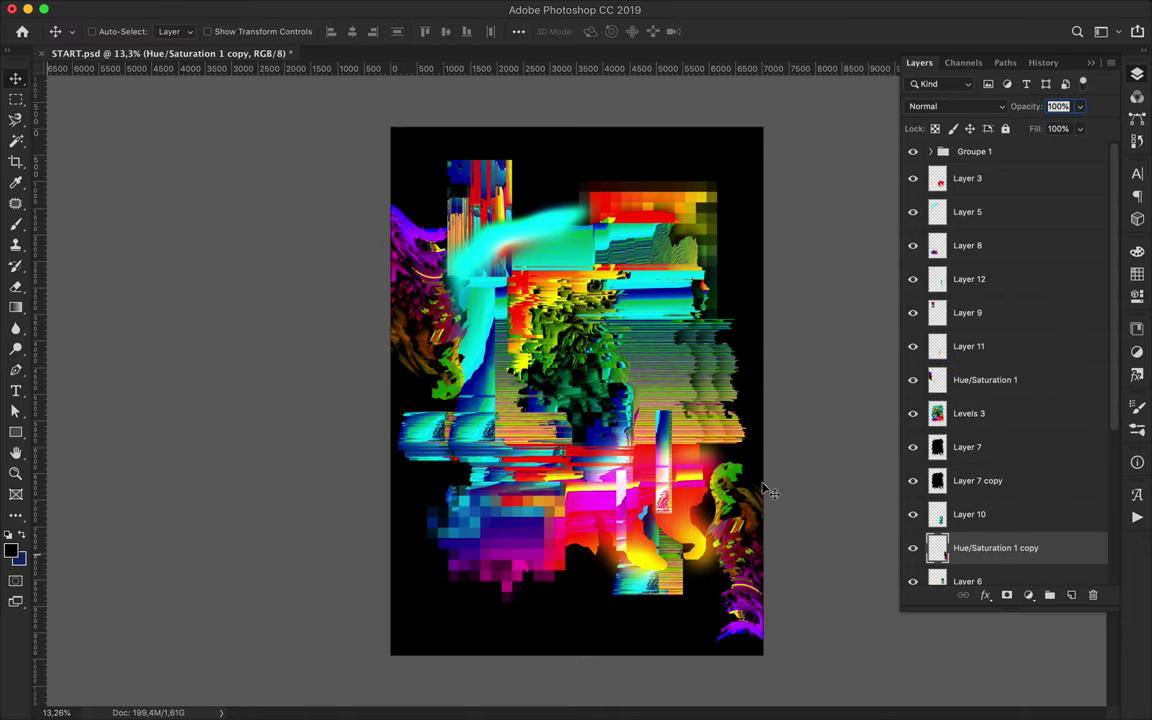
left_click_drag(752, 510, 741, 513)
scroll(990, 515, "down", 5)
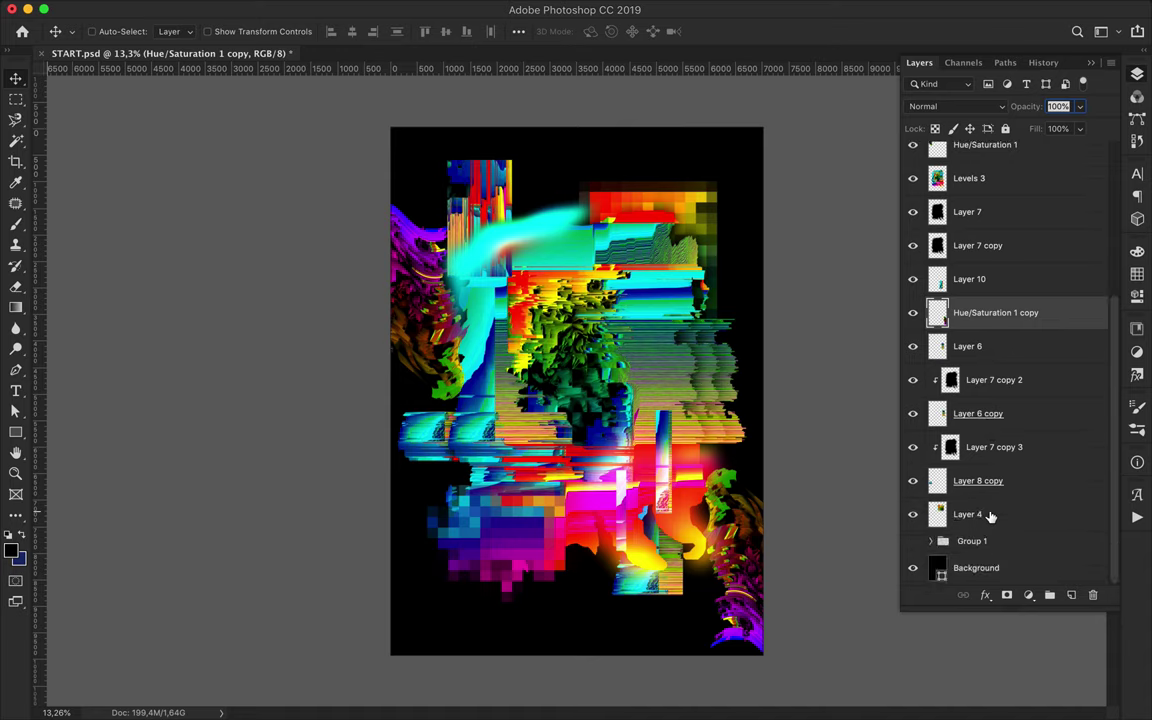
scroll(985, 517, "up", 5)
- Select Layer 3 through the copy and shift that artwork slightly right and down
left_click(970, 180, "shift")
left_click_drag(598, 270, 620, 285)
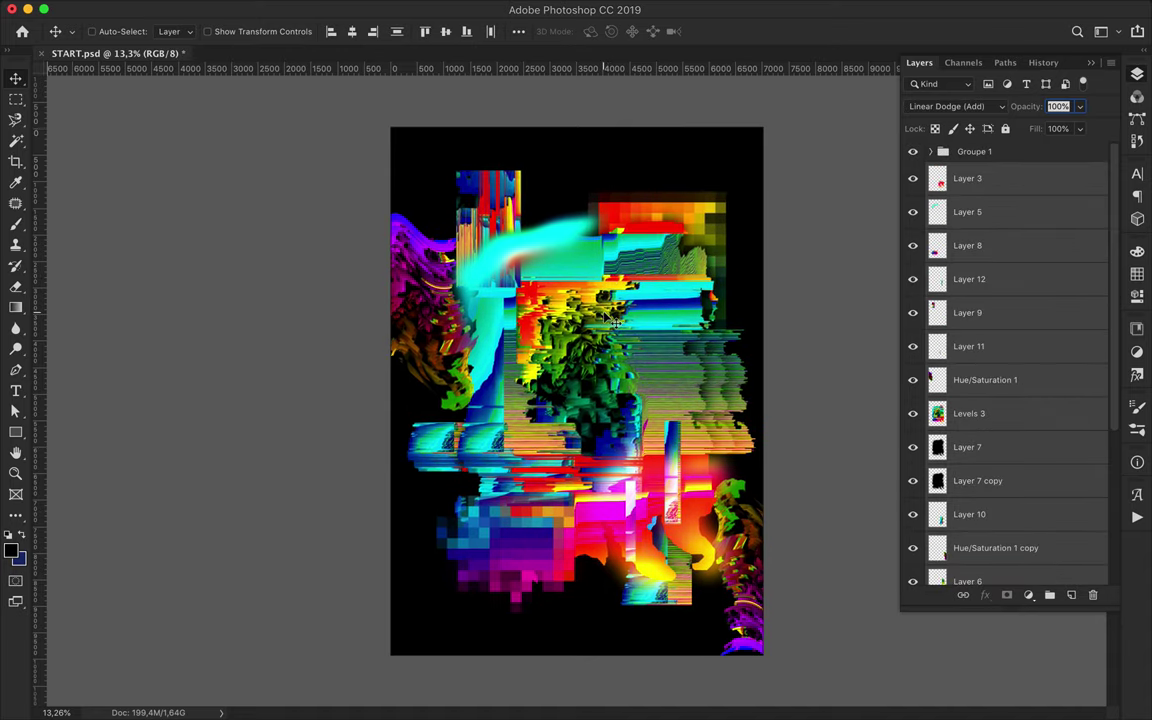
scroll(612, 318, "up", 3)
scroll(540, 356, "down", 1)
left_click(706, 186, "ctrl")
- Rotate the Layer 4 square 45° into a diamond and recolour it magenta via Hue/Saturation
key("ctrl+t")
left_click_drag(760, 150, 700, 95)
key("Return")
left_click(1028, 595)
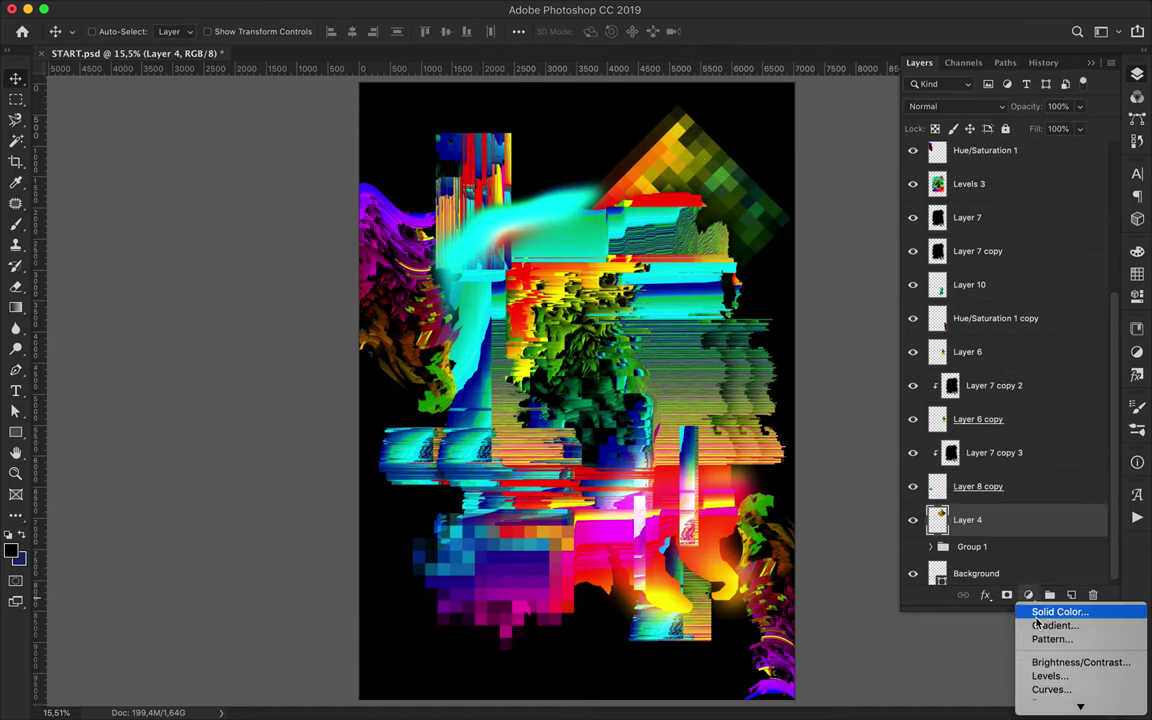
left_click(1057, 681)
mouse_move(989, 348)
left_mouse_down()
mouse_move(1030, 352)
mouse_move(920, 352)
mouse_move(1049, 348)
mouse_move(921, 355)
left_mouse_up()
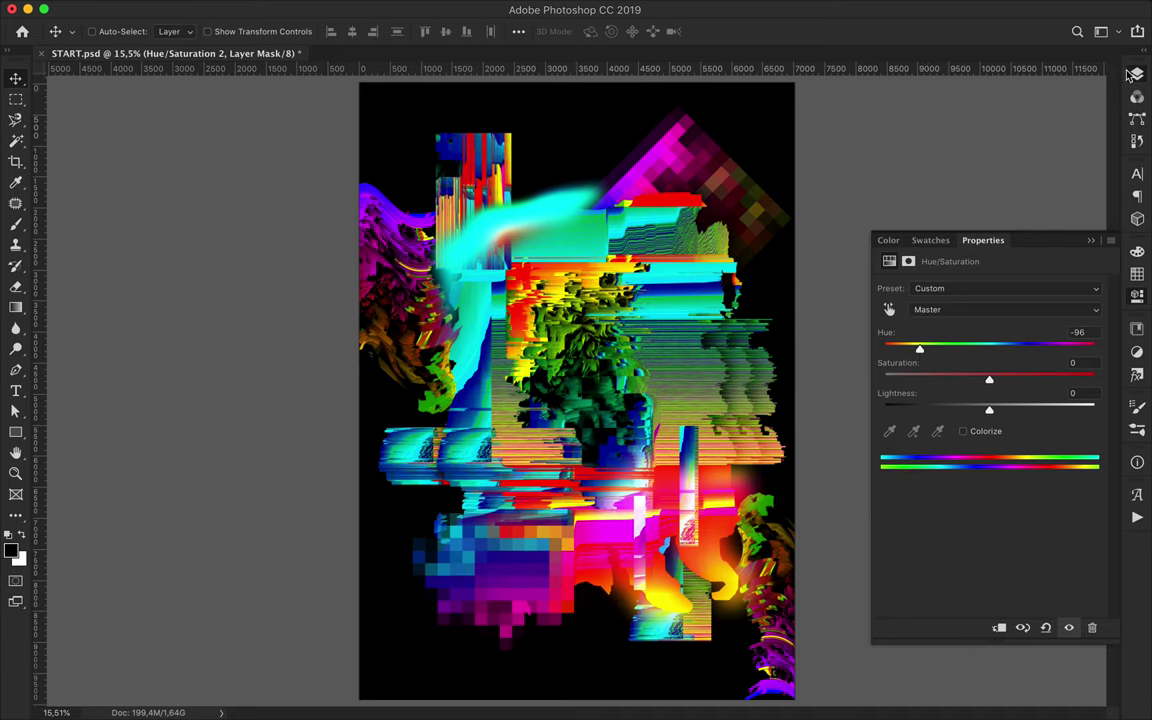
left_click(1136, 75)
key("m")
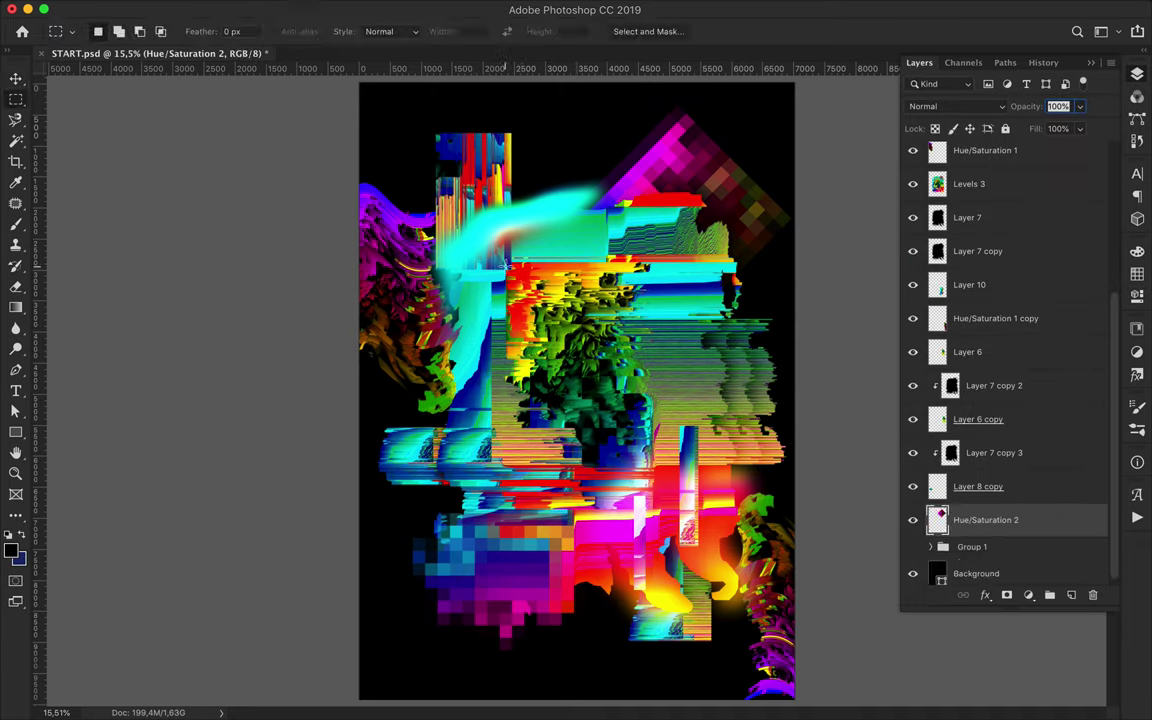
- Brush black inside the selected central bust area
scroll(1021, 468, "up", 5)
left_click(960, 414)
key("b")
left_click_drag(560, 300, 600, 400)
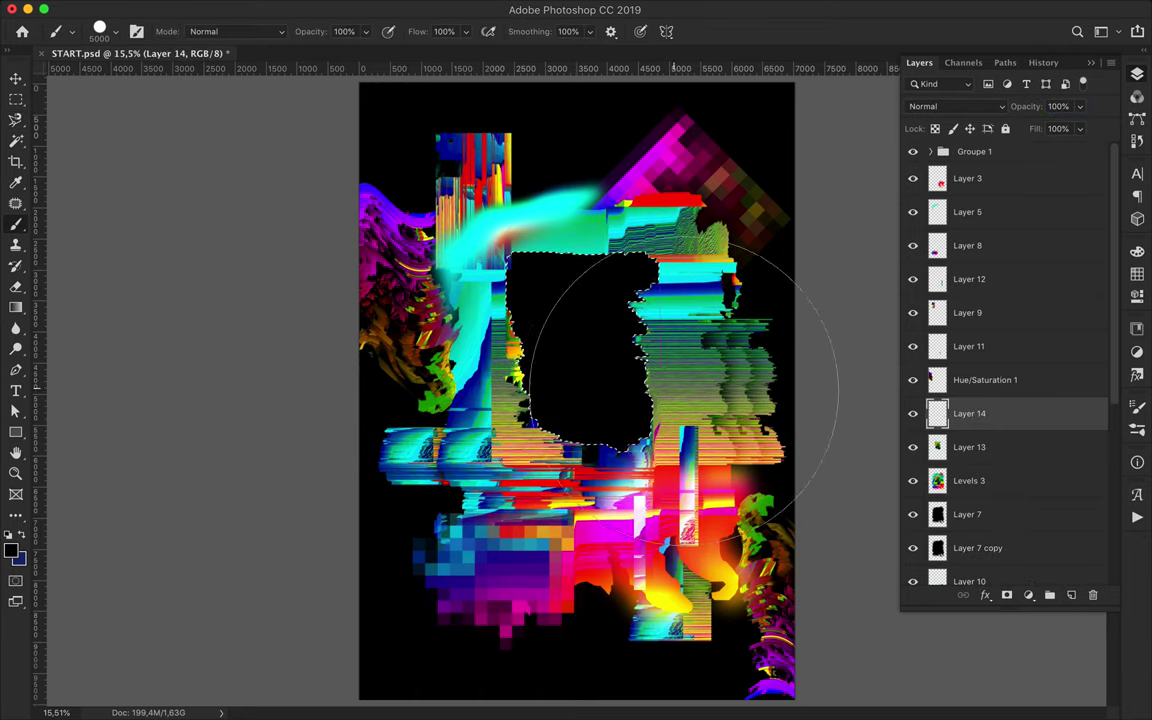
- Gaussian-blur the black patch, move it below Layer 13 and set it to Overlay
key("m")
key("ctrl+d")
left_click(395, 9)
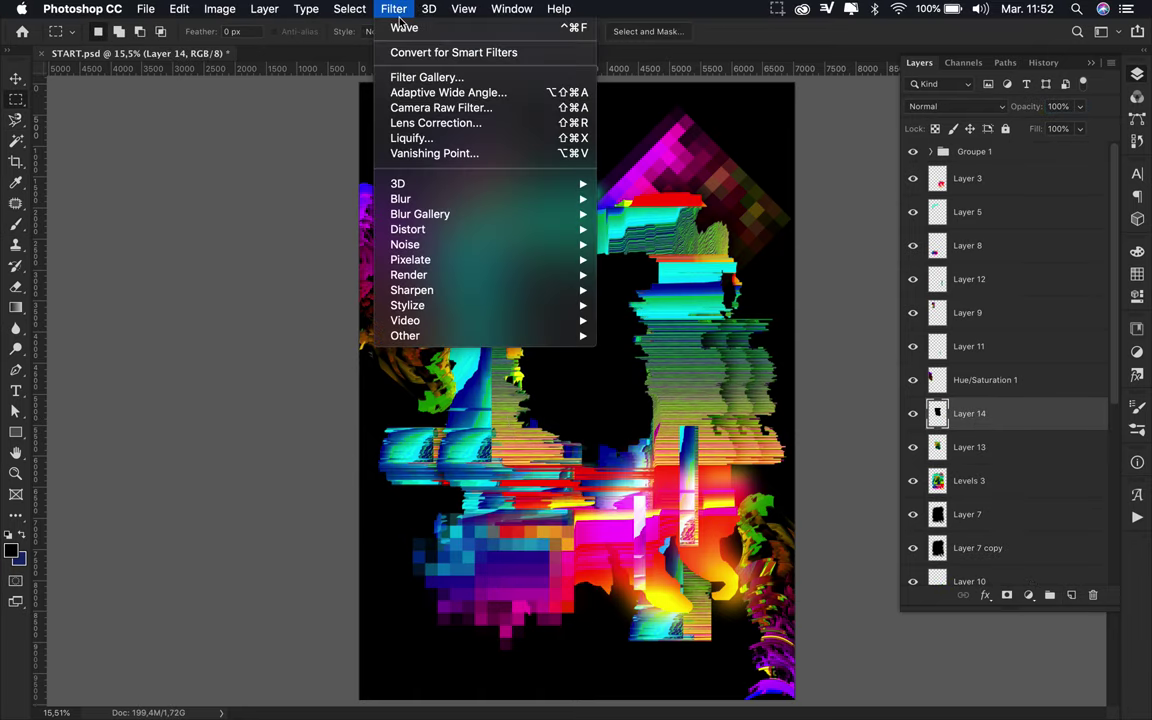
mouse_move(400, 199)
left_click(700, 264)
key("Return")
left_click_drag(998, 413, 1003, 455)
left_click(957, 106)
left_click(938, 270)
- Enlarge the Overlay black patch slightly, undoing an accidental duplicate
key("ctrl+t")
left_click_drag(678, 470, 683, 477)
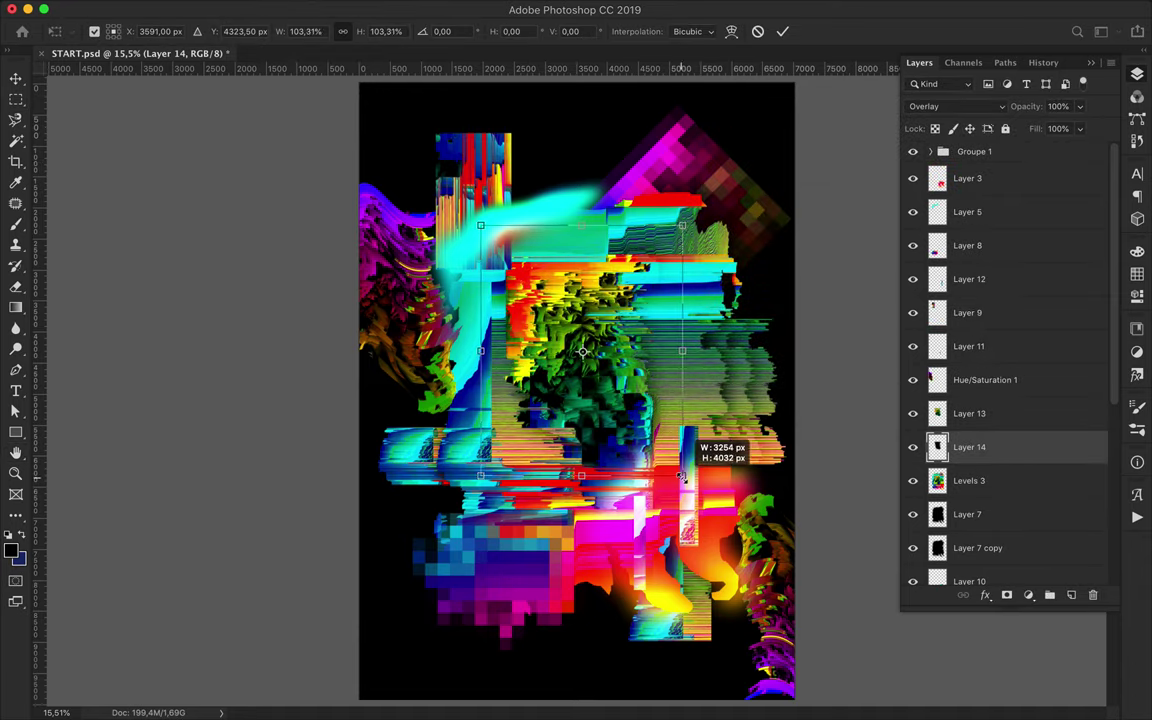
key("Return")
left_click_drag(905, 447, 983, 455)
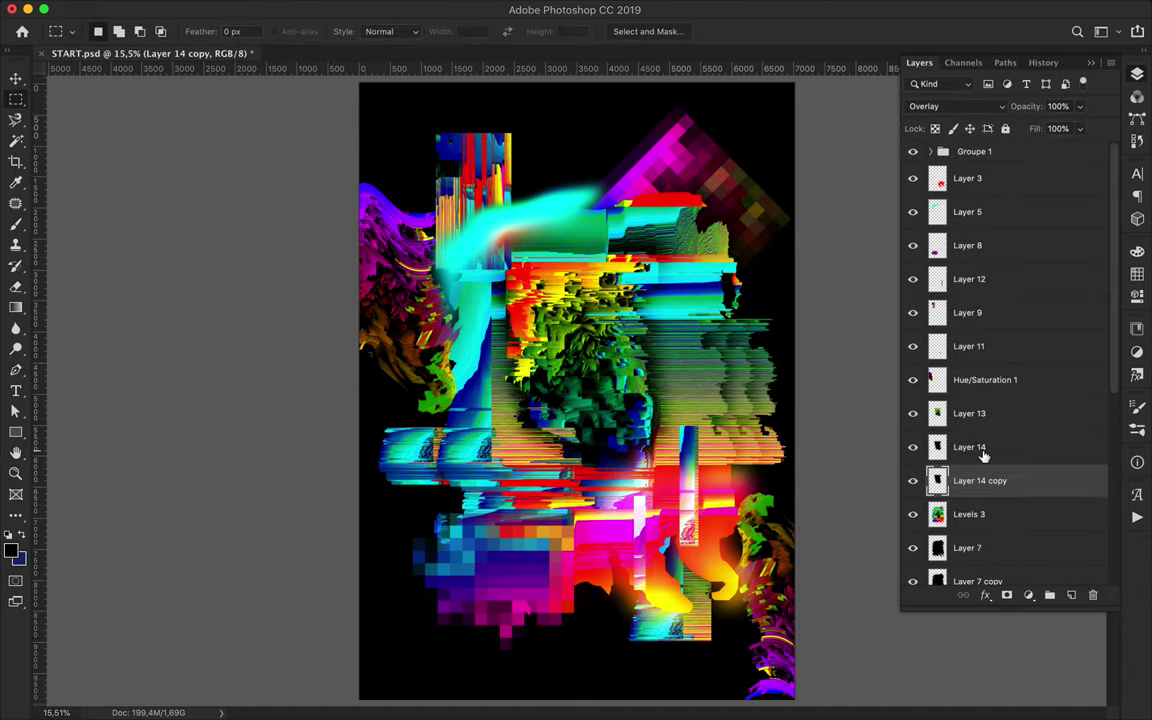
key("ctrl+z")
left_click(957, 106)
key("Escape")
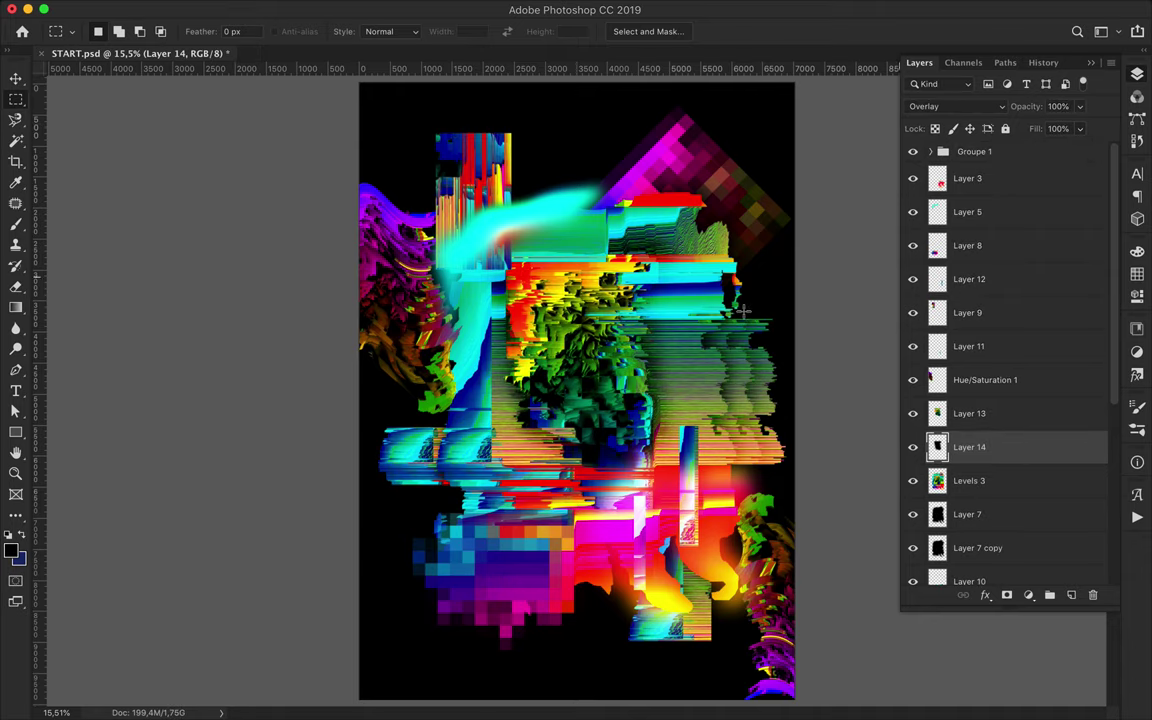
- Copy a bust-centre patch to Layer 15, blur it, and set a duplicate to Linear Dodge (Add)
key("ctrl+j")
left_click_drag(975, 447, 978, 413)
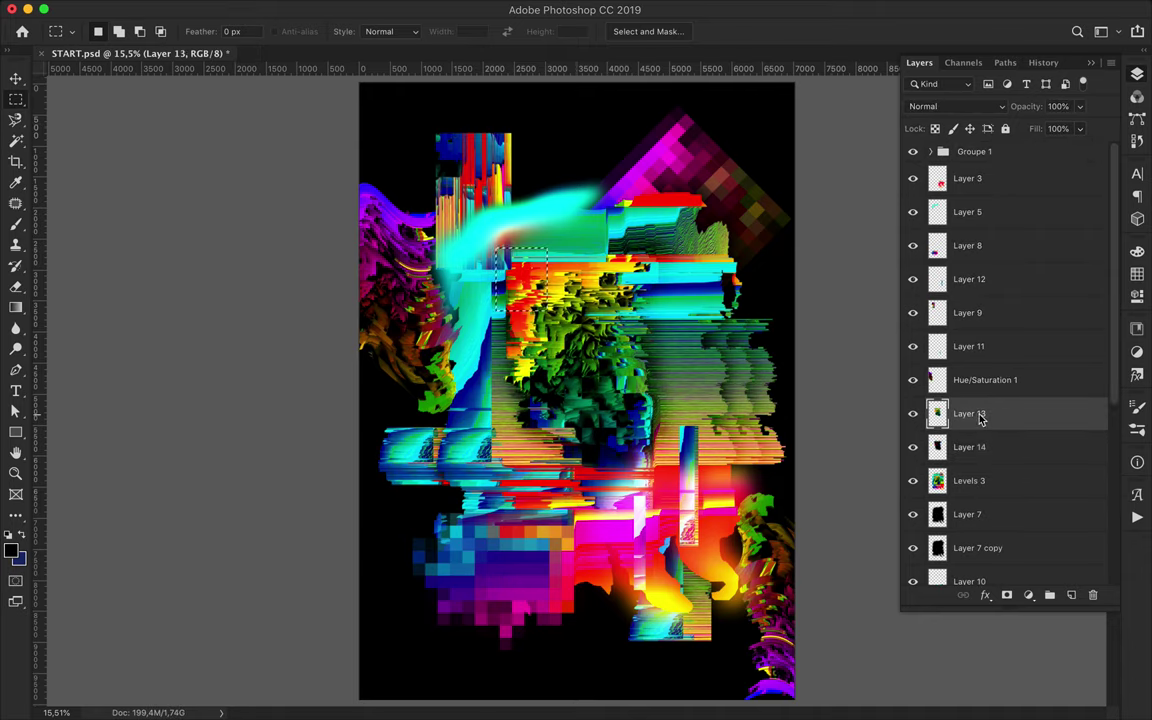
key("v")
left_click(420, 27)
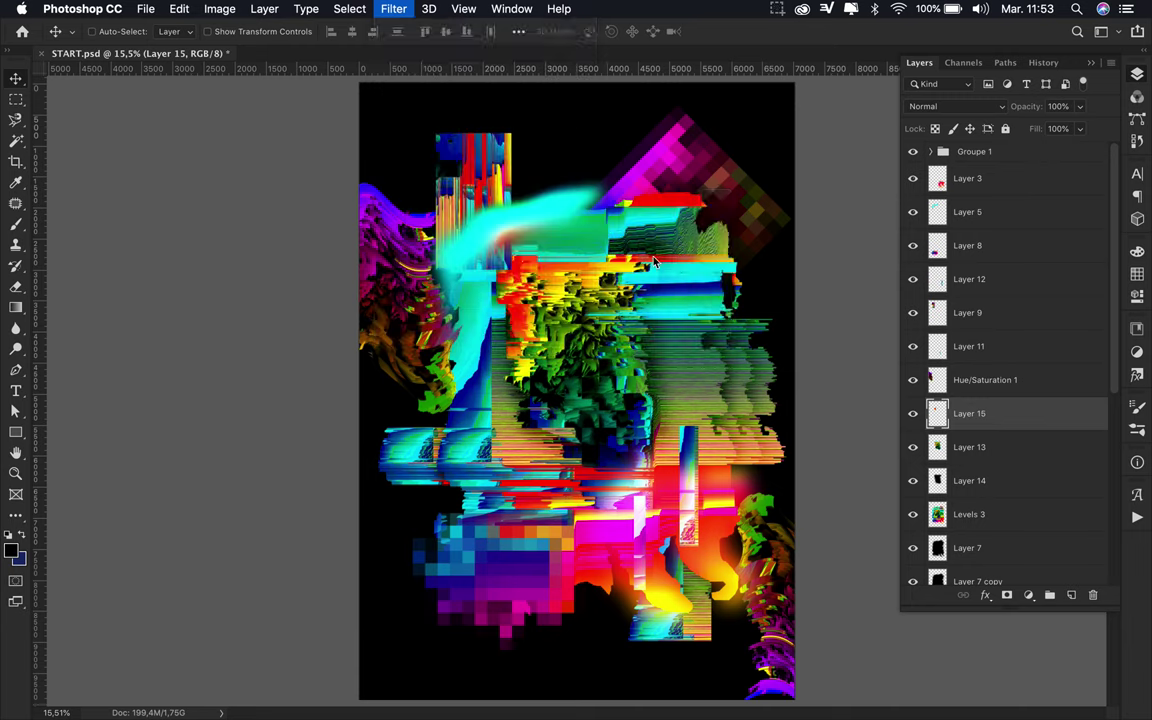
left_click(915, 160)
key("ctrl+j")
left_click(950, 106)
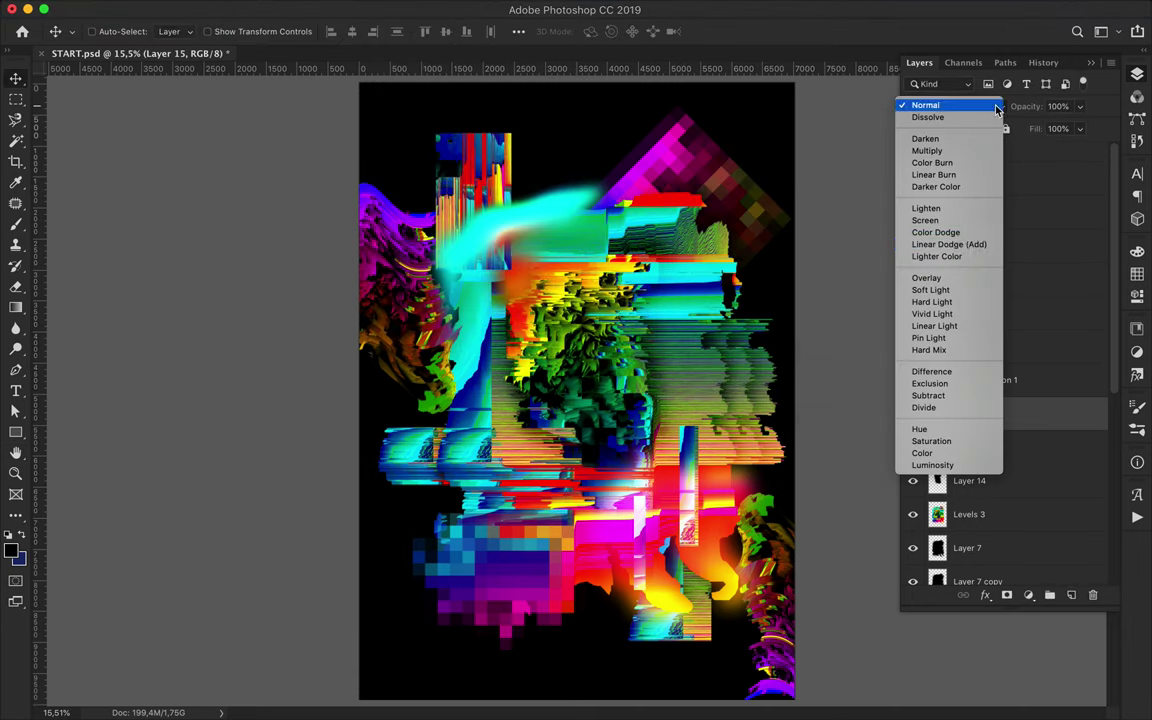
left_click(940, 244)
- Marquee-select a large area of the bust centre and select the Levels 3 layer
scroll(675, 387, "up", 4)
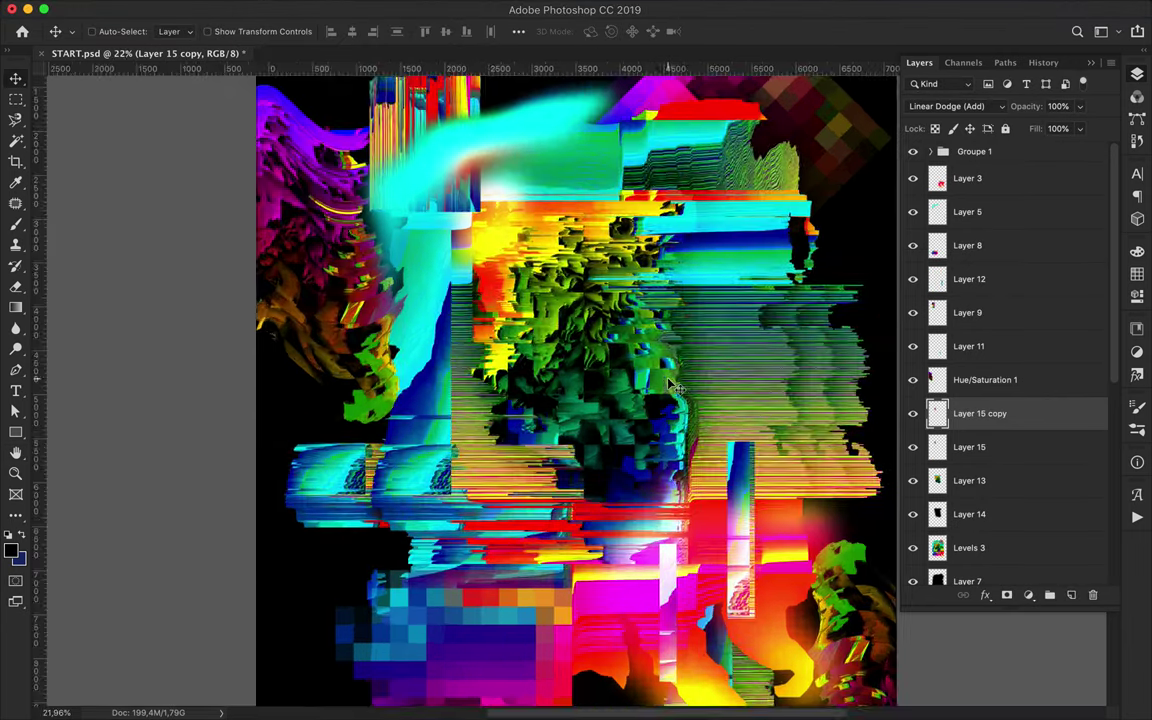
key("m")
left_click_drag(650, 345, 651, 345)
scroll(968, 450, "down", 1)
left_click(968, 502)
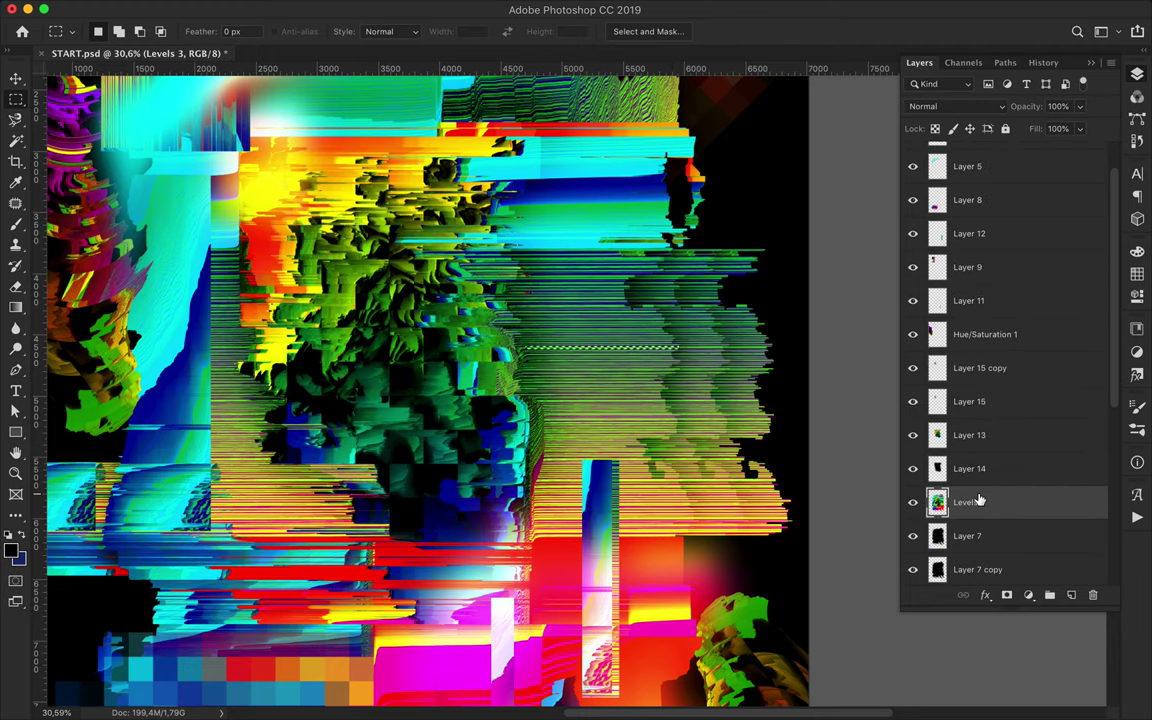
- Copy a fragment to a new layer, Gaussian-blur it, and add a dodge-blended duplicate
key("ctrl+shift+alt+e")
key("v")
left_click(393, 9)
left_click(652, 259)
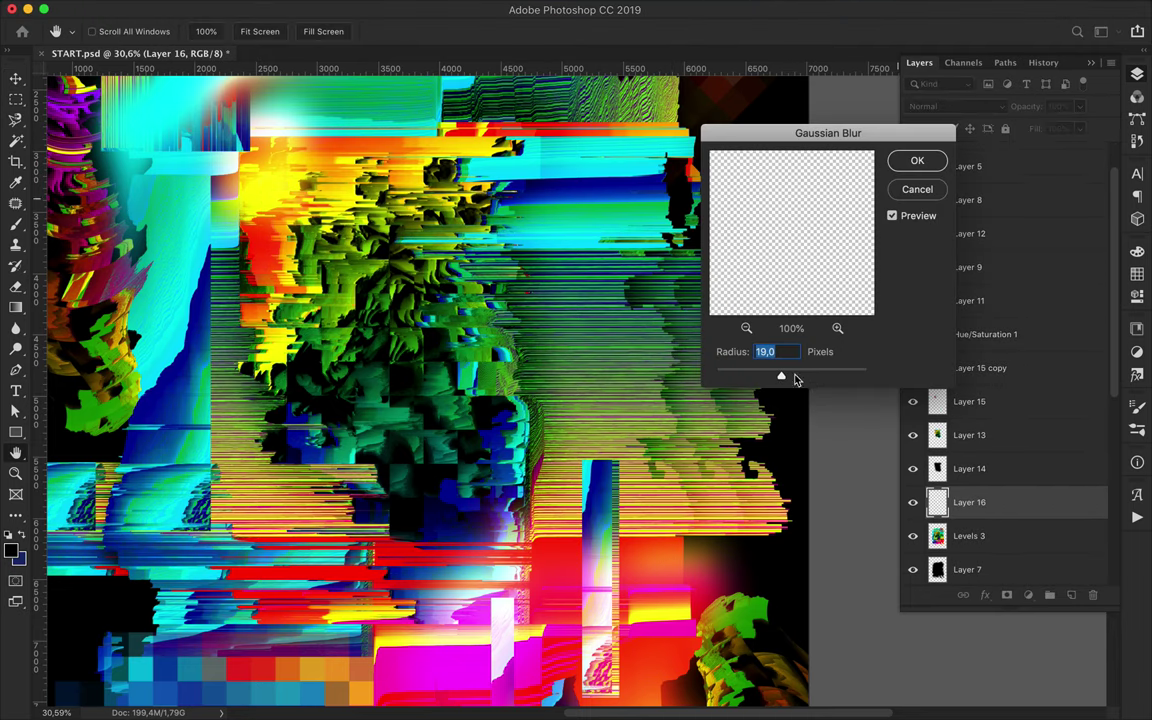
key("Return")
key("ctrl+j")
left_click(955, 106)
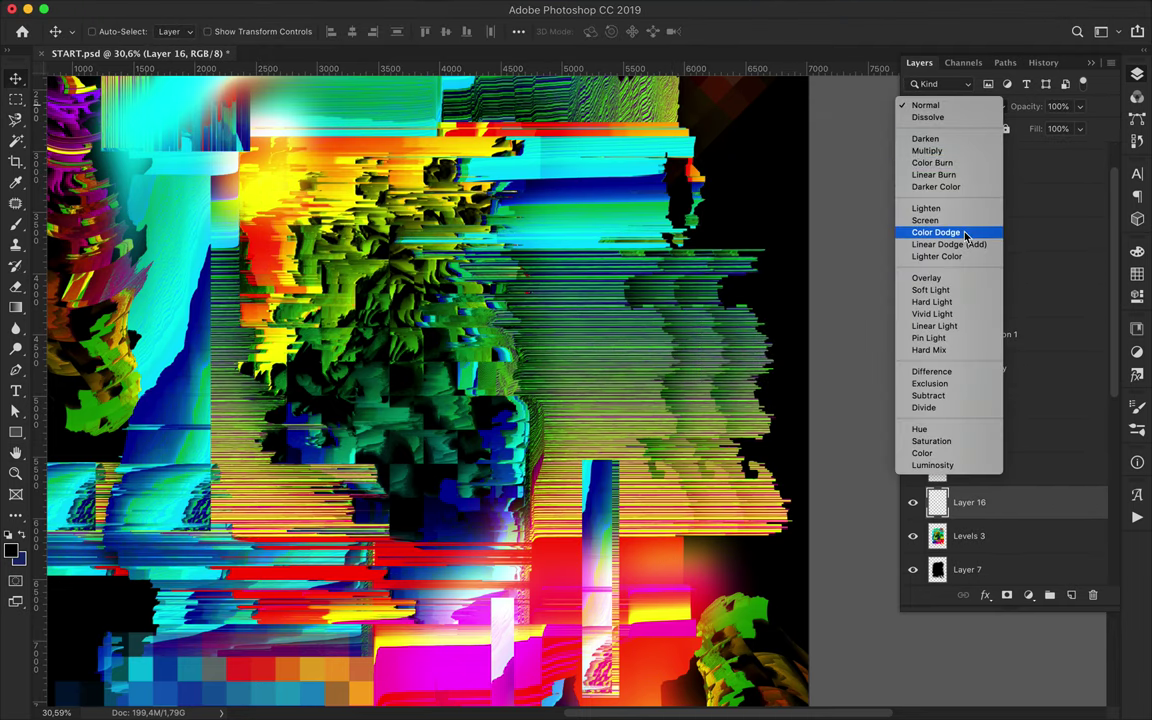
left_click(965, 242)
- Duplicate the Layer 16 fragment again and add a new empty layer
key("ctrl+j")
key("ctrl+j")
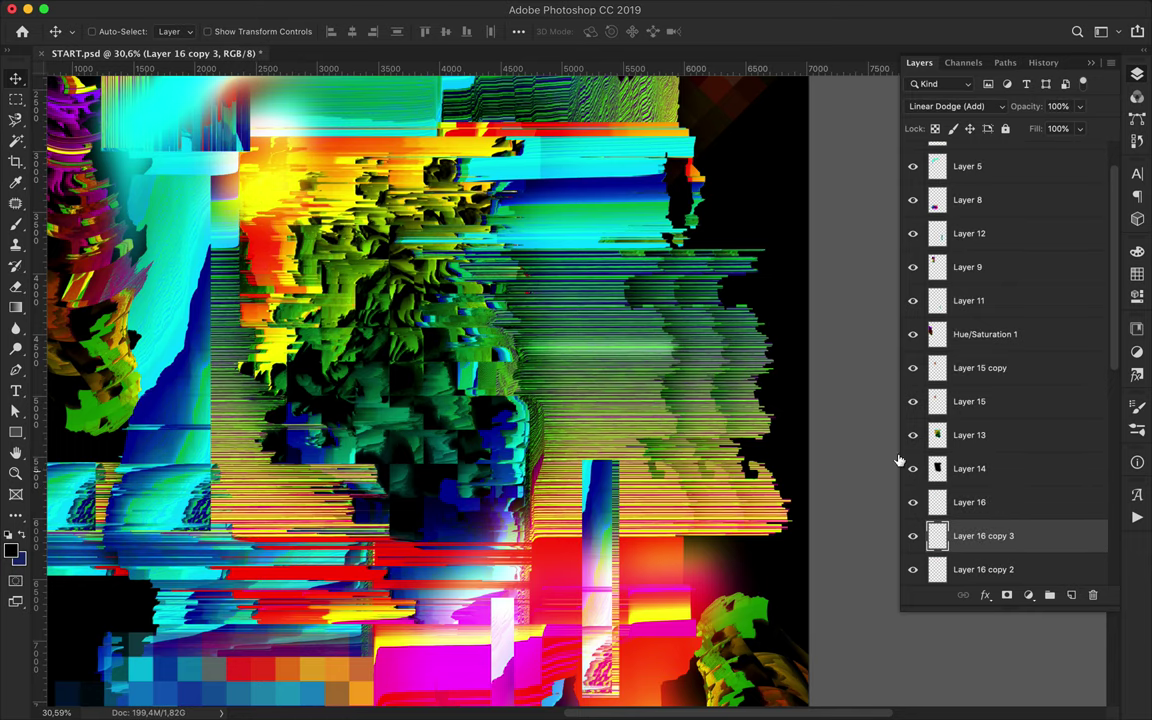
scroll(607, 375, "down", 2)
scroll(607, 375, "down", 1)
scroll(191, 422, "up", 2)
key("m")
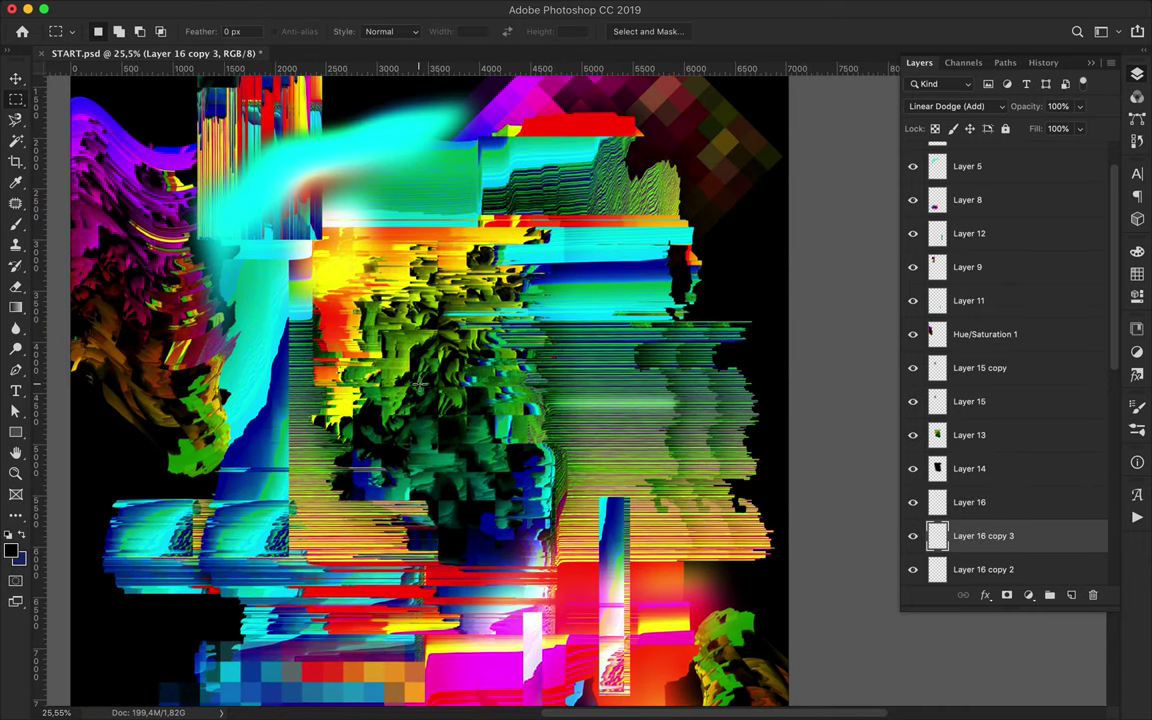
key("ctrl+shift+n")
key("Return")
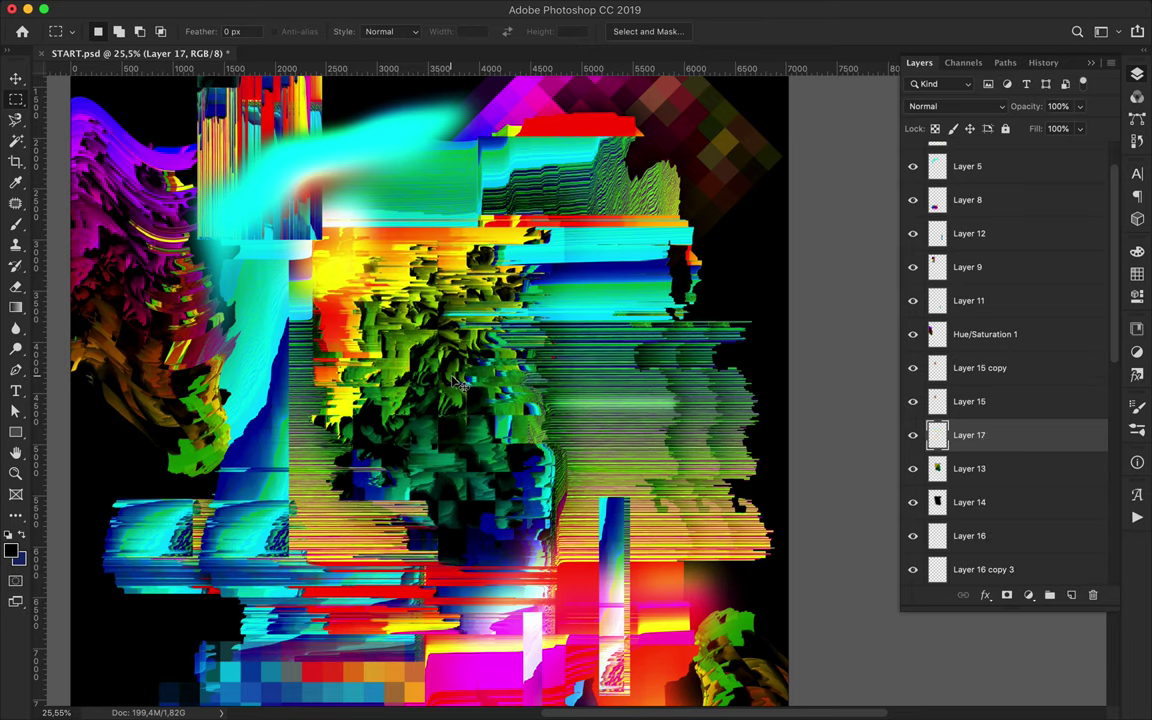
- Select a small square in the middle of the bust and soften it with Gaussian Blur (~22 px)
left_click_drag(573, 358, 601, 390)
key("v")
key("ctrl+shift+alt+n")
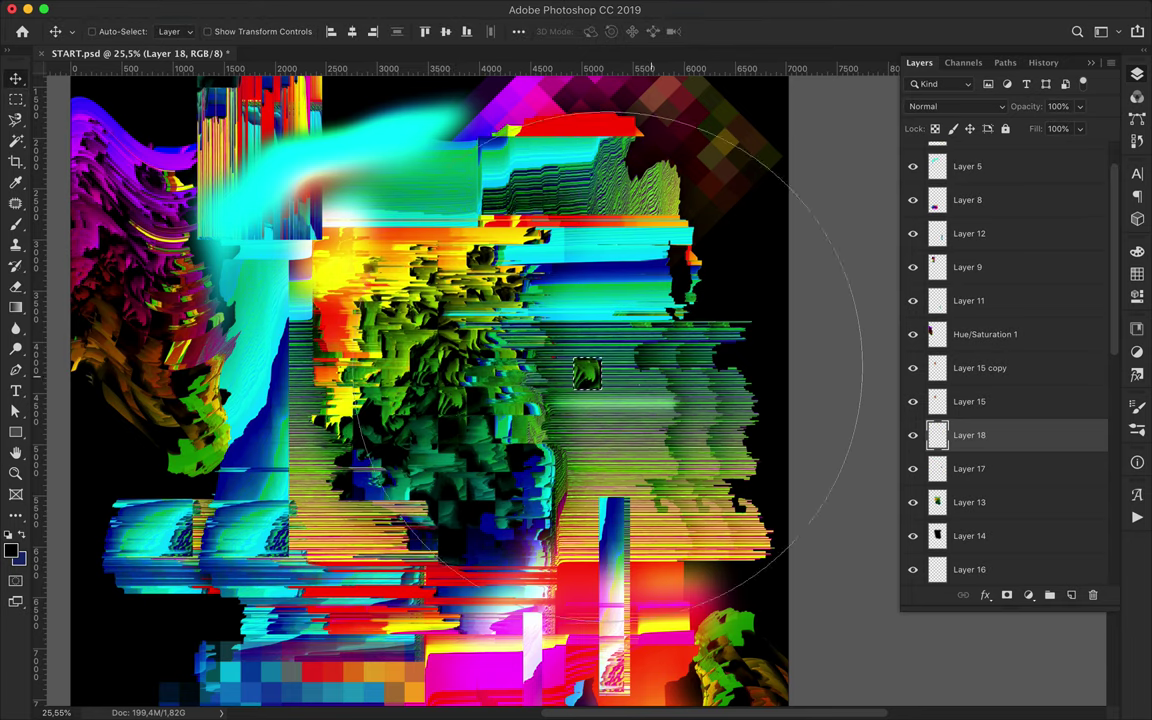
left_click(391, 10)
left_click(430, 31)
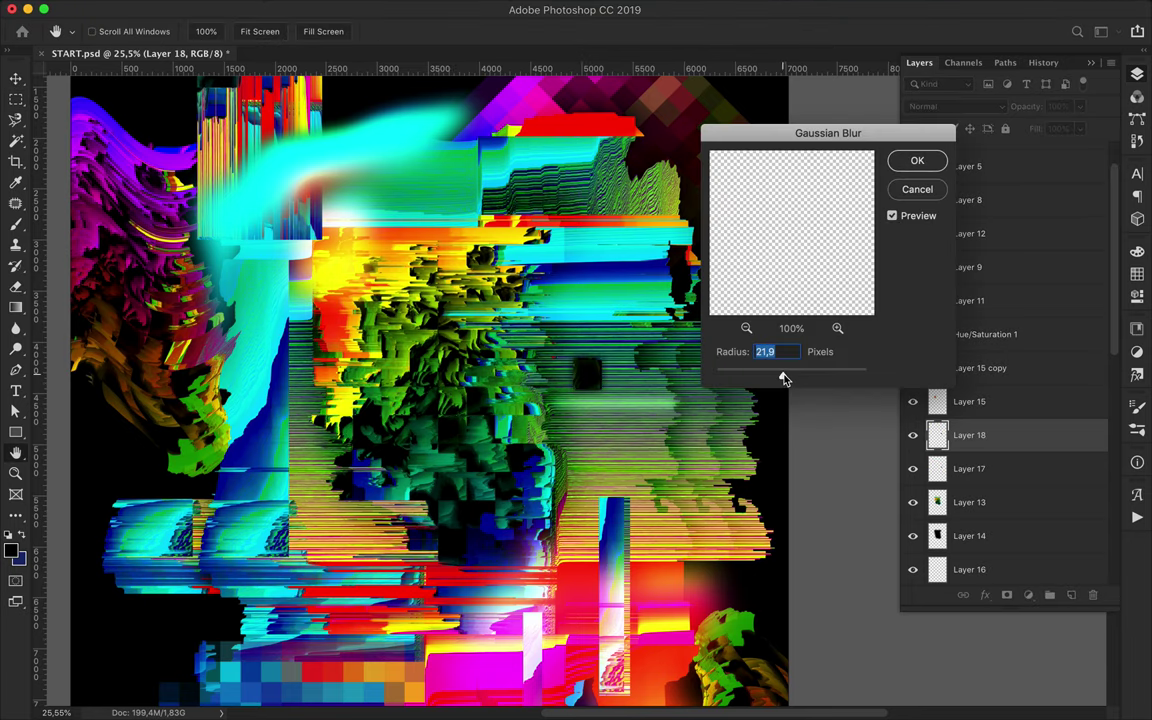
key("Return")
- Move Layer 18 below Layer 17 and select Layer 3 near the top of the stack
left_click_drag(1000, 437, 1000, 470)
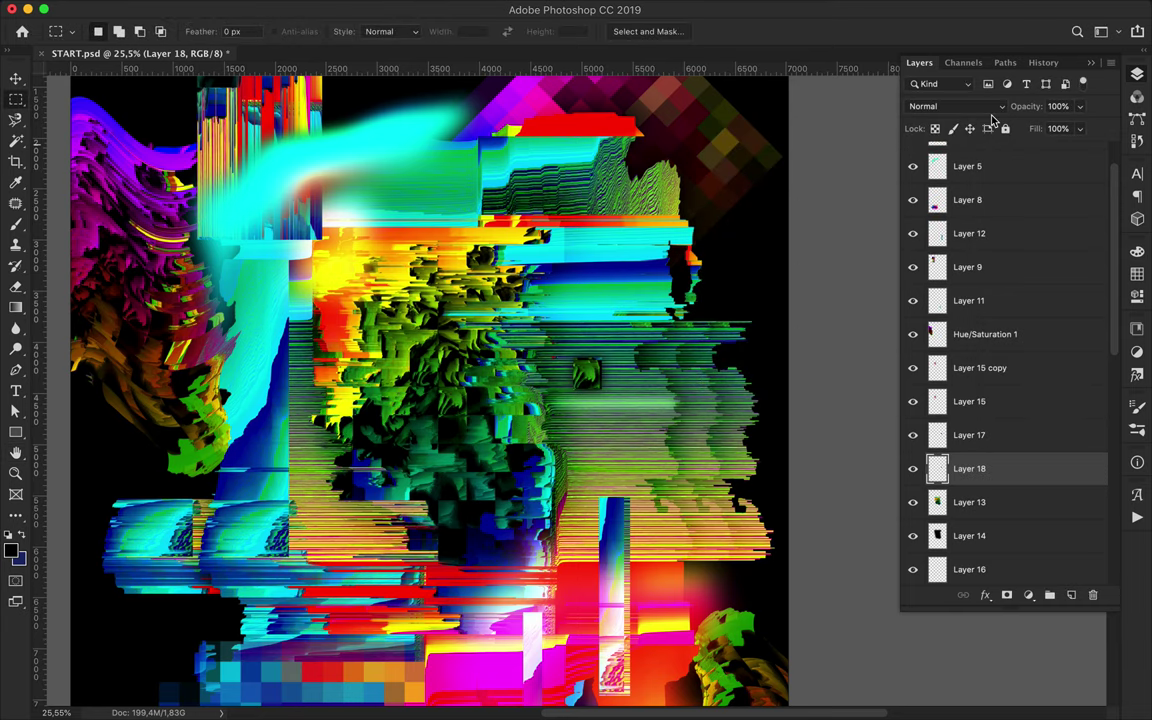
key("m")
scroll(613, 424, "down", 2)
key("l")
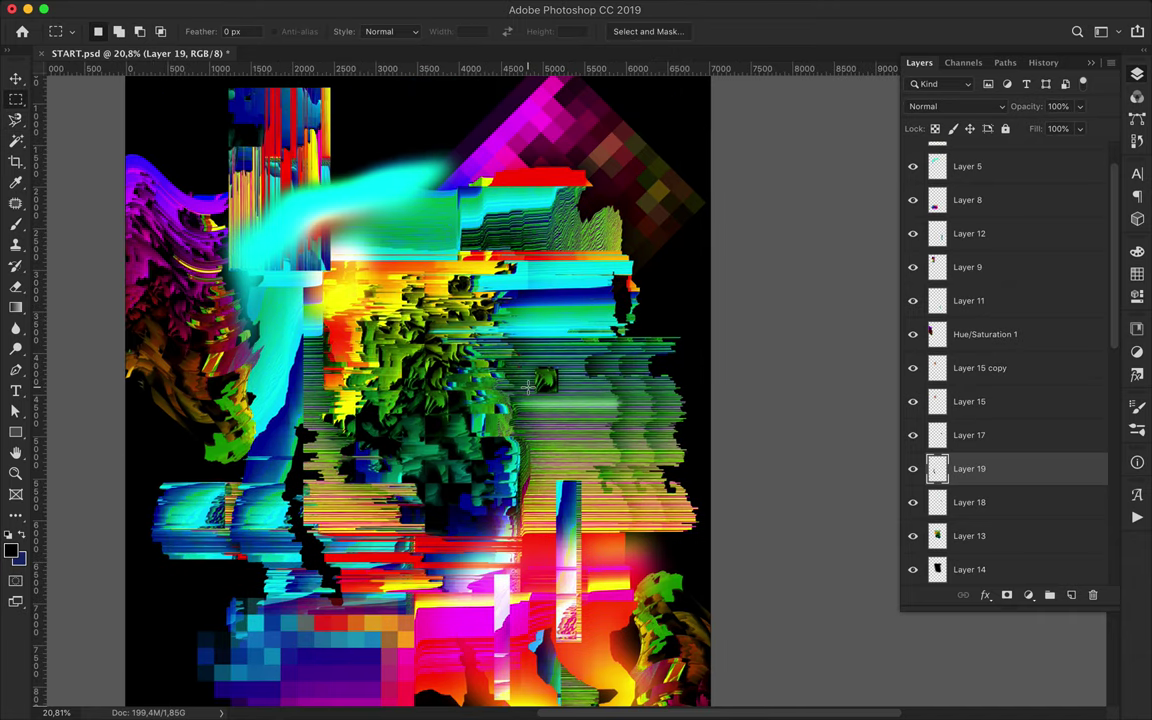
scroll(1003, 188, "up", 2)
left_click(1003, 188)
- Draw a thin black bar through the artwork, duplicate it sideways and rotate a copy 90°
key("ctrl+shift+alt+n")
key("l")
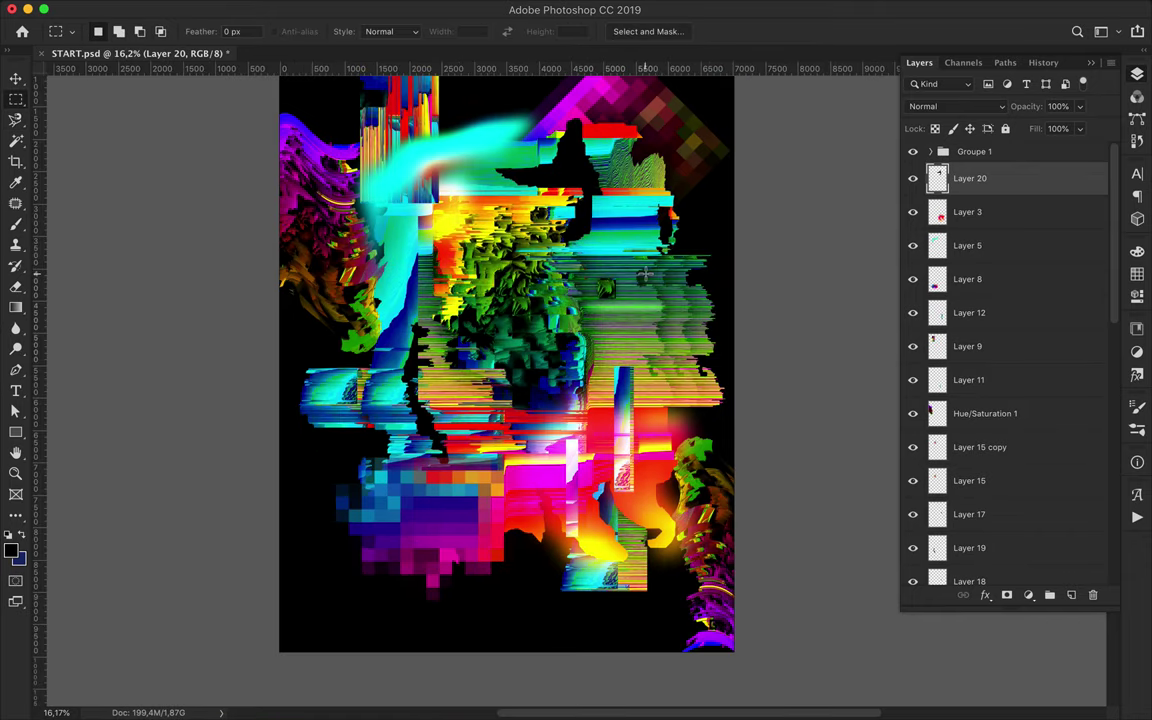
scroll(645, 275, "up", 2)
key("u")
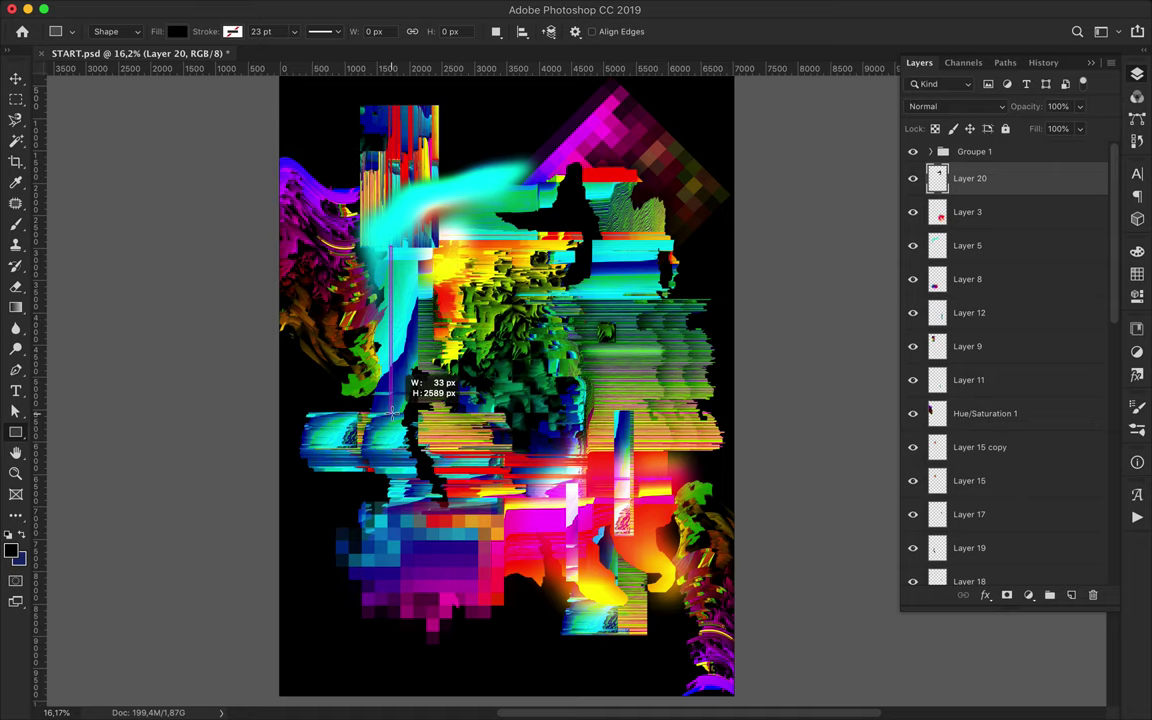
left_click_drag(395, 432, 400, 420)
key("v")
mouse_move(390, 300)
left_mouse_down()
mouse_move(405, 278)
mouse_move(758, 355)
left_mouse_up()
key("ctrl+alt+t")
key("Return")
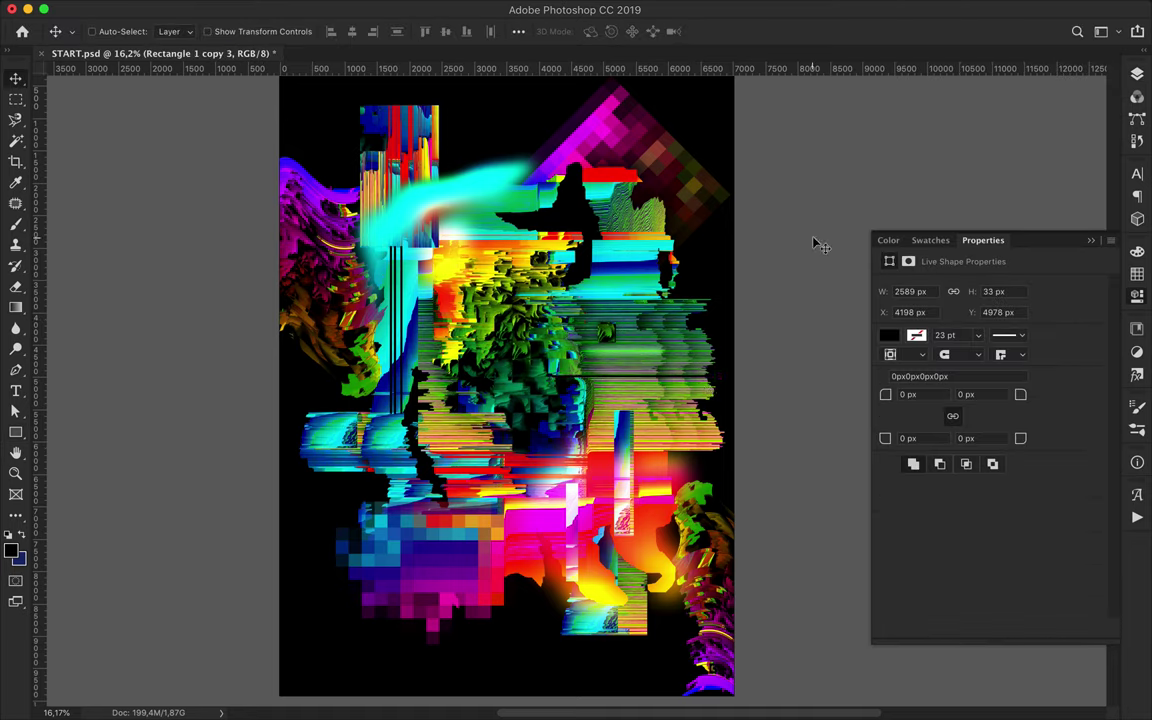
- Fit the whole poster on screen and select the poster's text layers
key("ctrl+0")
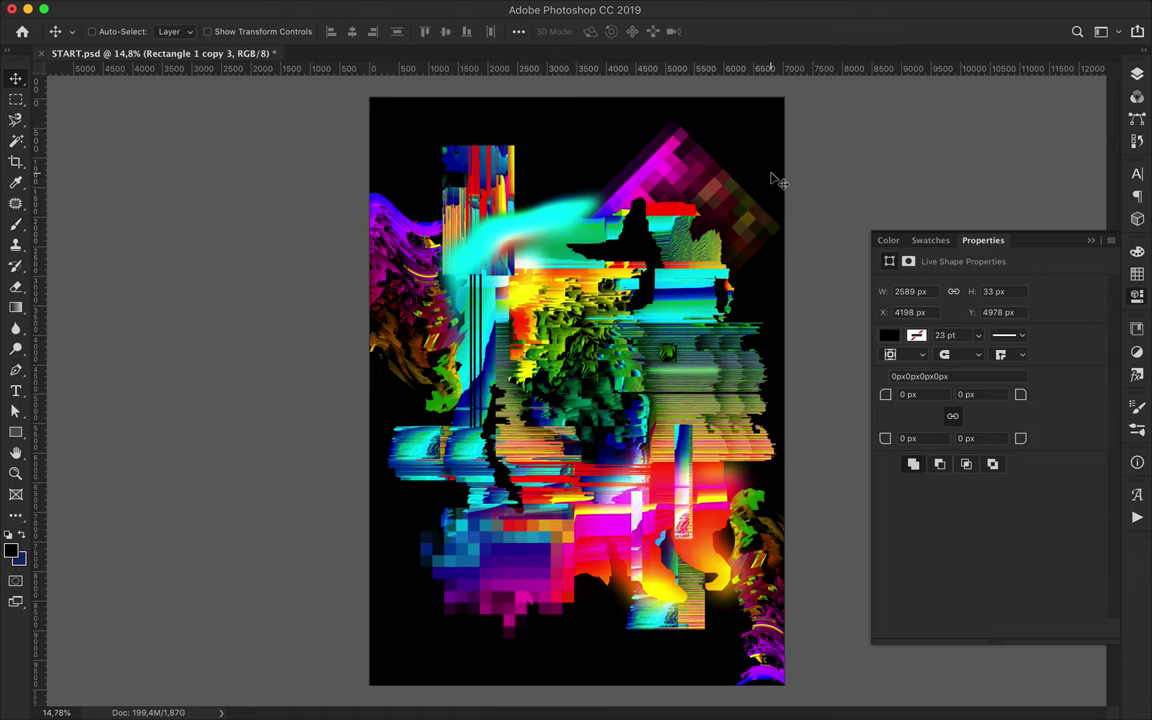
key("F7")
scroll(1040, 187, "down", 2)
left_click(1008, 417, "shift")
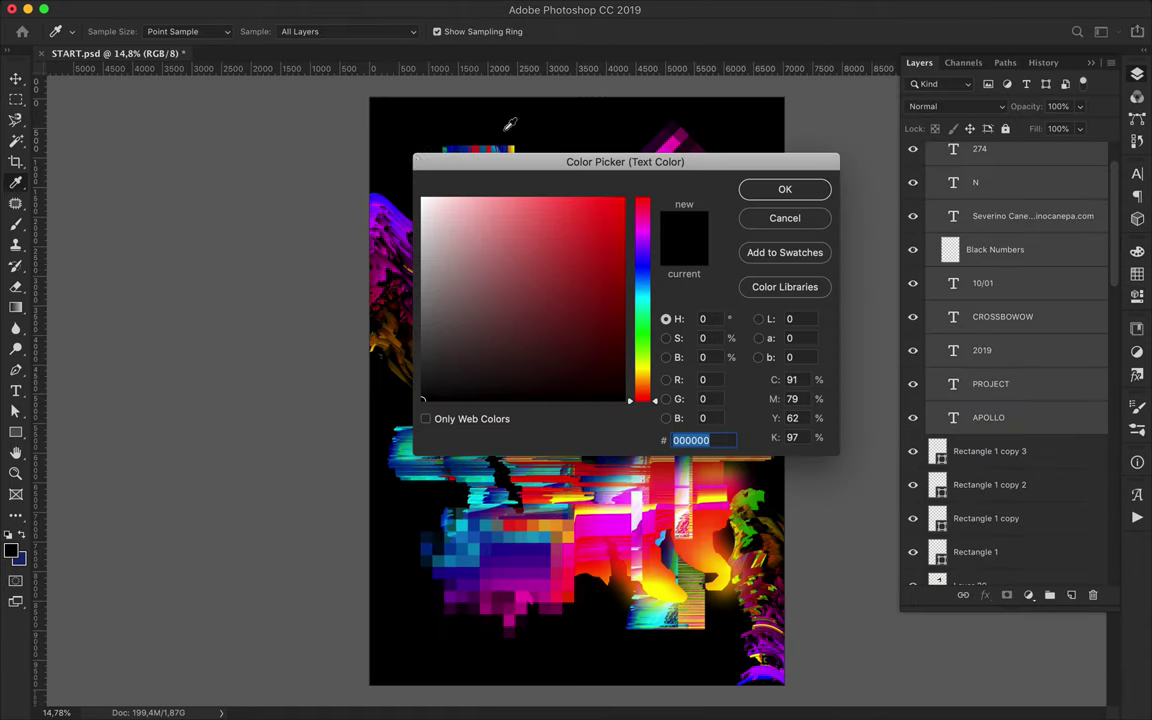
- Set the text colour to white and select the Black Numbers layer
left_click_drag(437, 224, 430, 193)
key("Return")
key("b")
left_click(995, 249)
- Select Levels 3, marquee a vertical strip of the artwork and copy it to a new layer
left_click(15, 79)
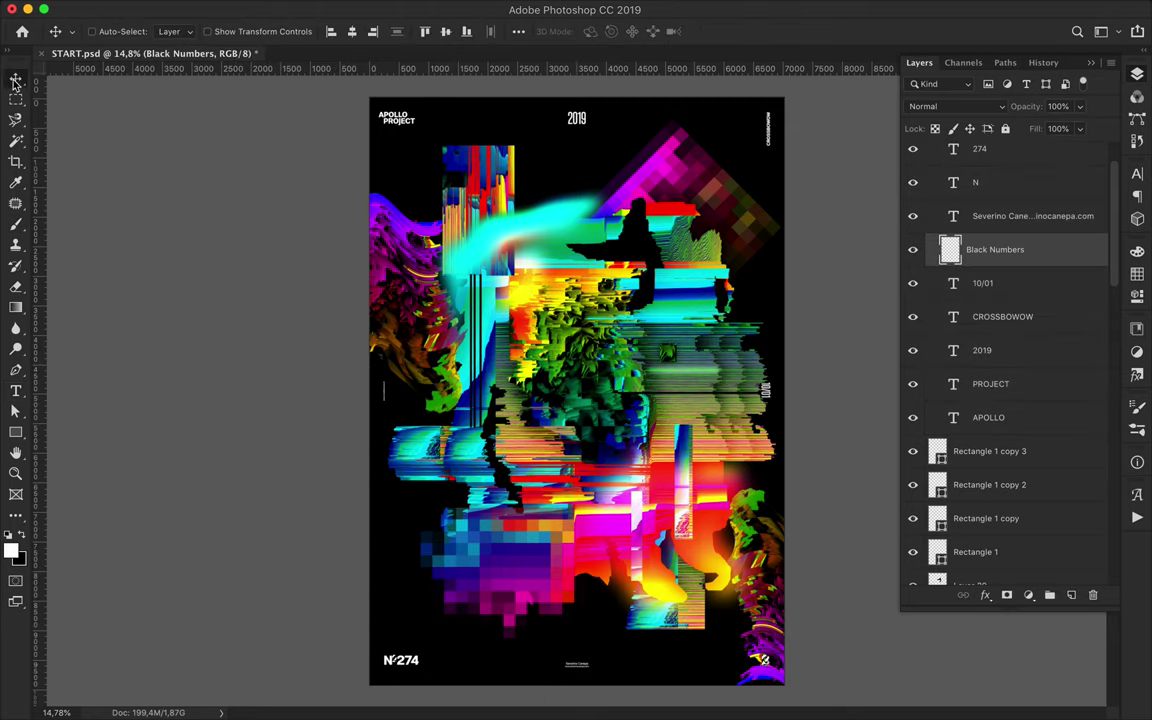
left_click(740, 387)
key("m")
left_click_drag(722, 408, 720, 690)
key("ctrl+j")
key("v")
- Copy a strip to a new layer, move it to the top beside 2019 and rotate it 90°
key("m")
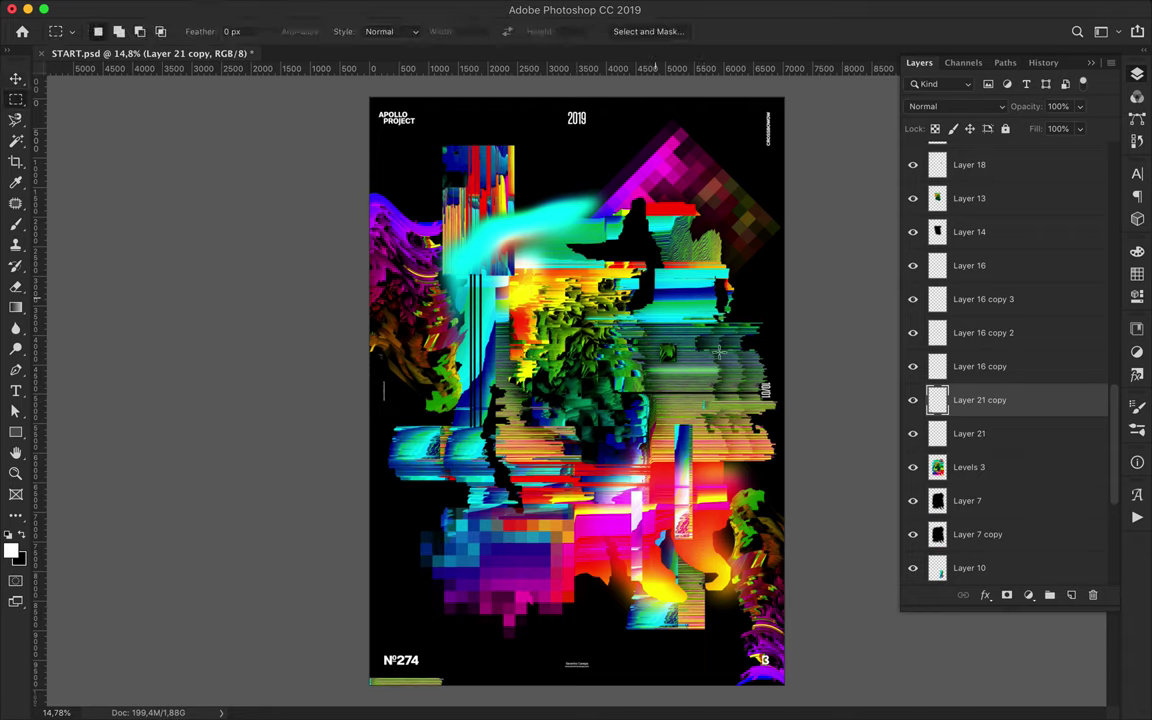
key("ctrl+j")
key("v")
mouse_move(695, 452)
left_mouse_down()
mouse_move(640, 120)
mouse_move(608, 93)
mouse_move(797, 157)
left_mouse_up()
key("ctrl+t")
key("Return")
- Add a clipped Hue/Saturation adjustment shifting the hue almost fully round, discarding a stray Vibrance layer
left_click(1028, 595)
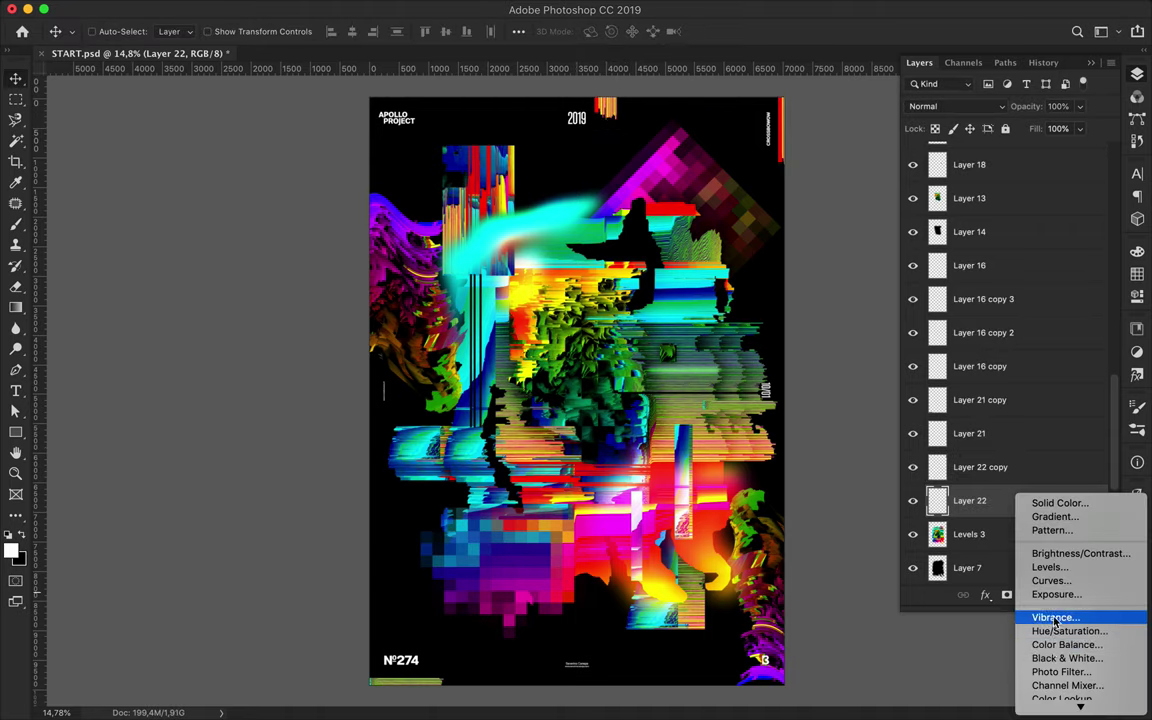
left_click(1000, 617)
left_click(1092, 627)
left_click(705, 249)
left_click(1028, 595)
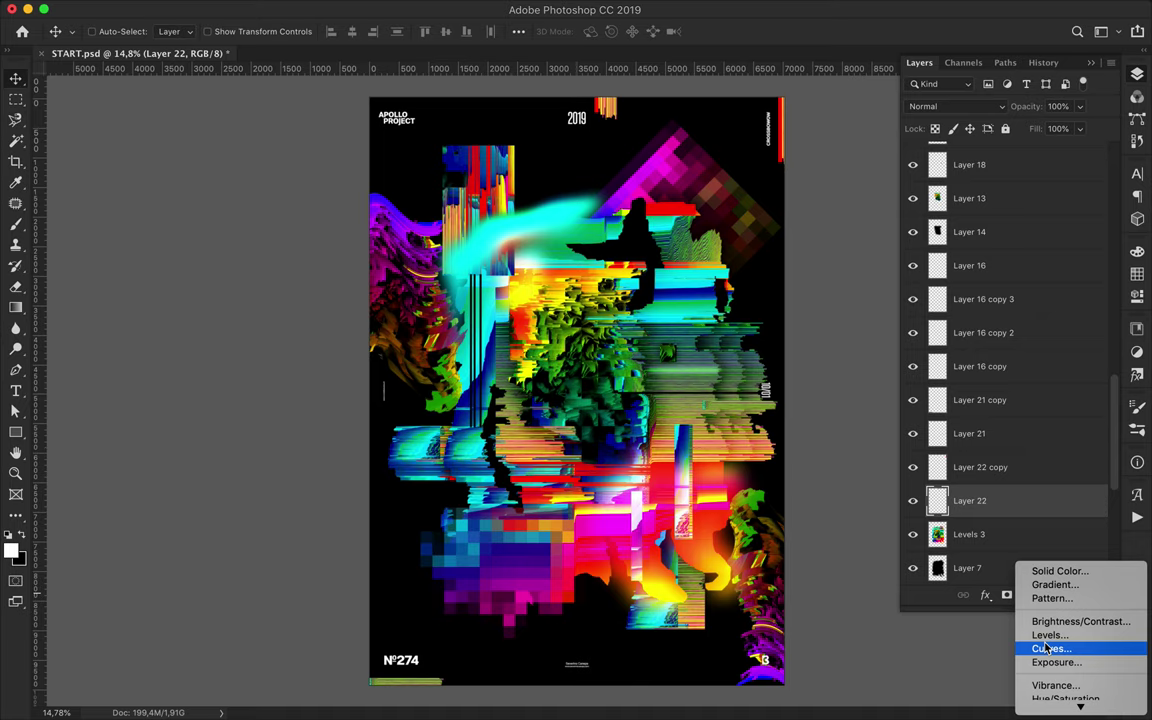
left_click(1000, 632)
left_click_drag(989, 348, 886, 348)
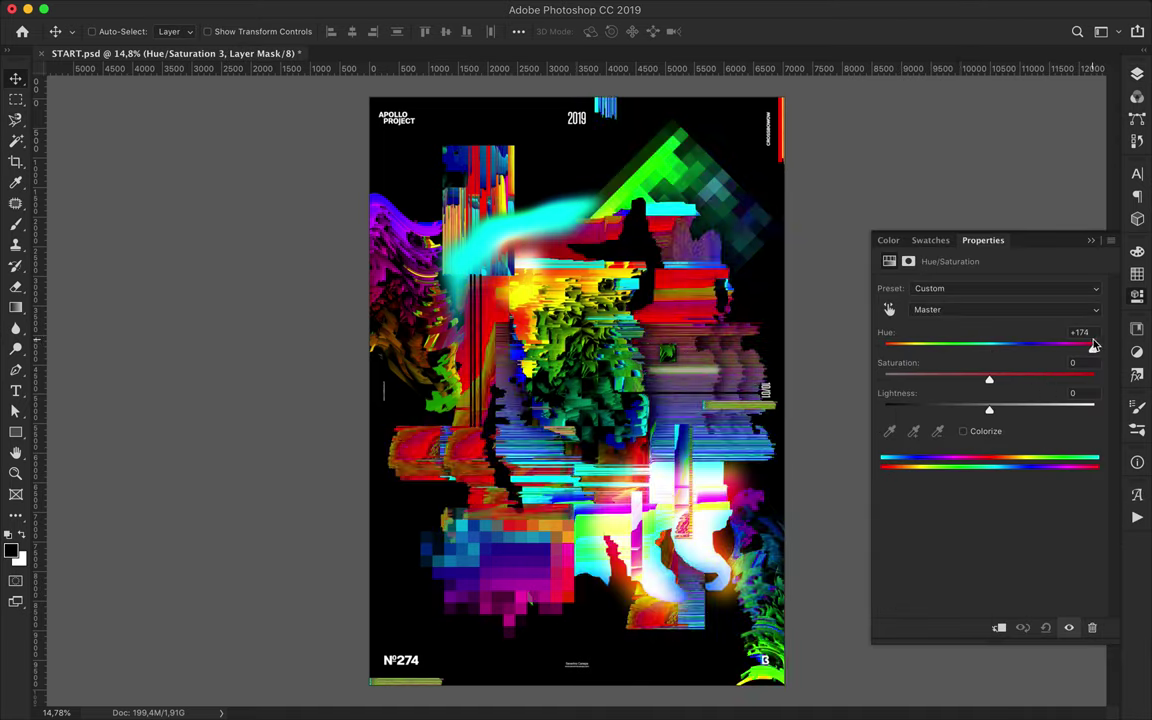
left_click(1137, 73)
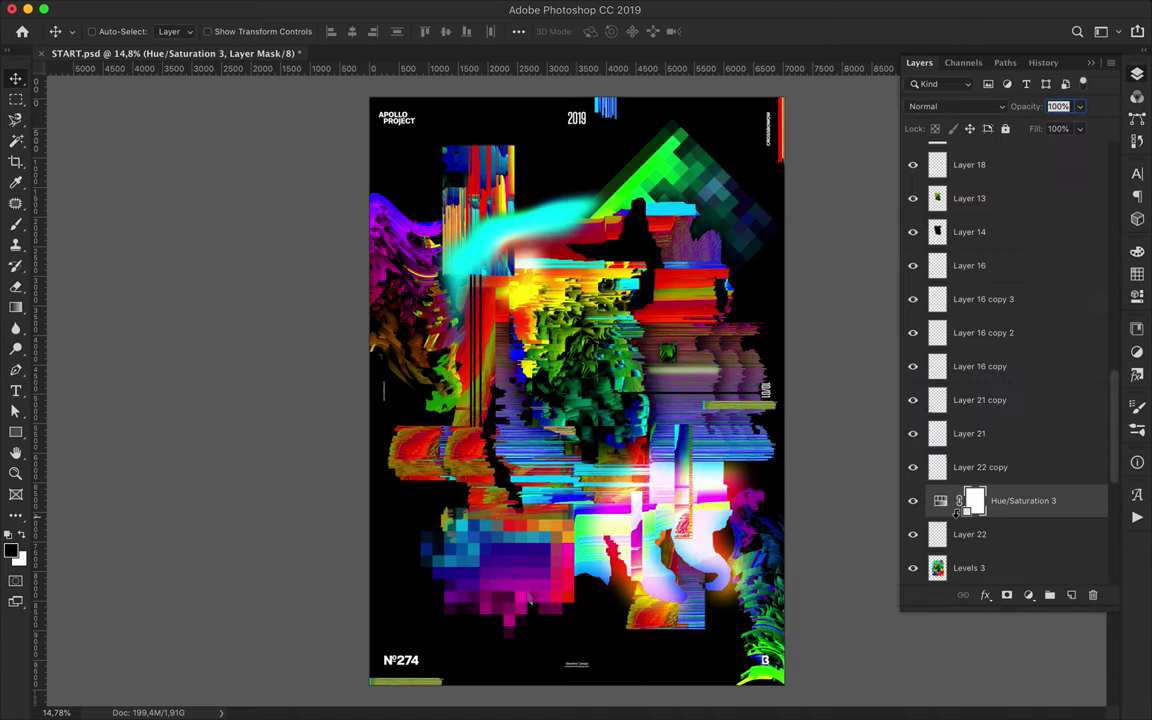
left_click(961, 517, "alt")
- Give Layer 22 copy its own Hue/Saturation adjustment with a small hue shift
left_click(980, 467)
left_click(1031, 597)
left_click(985, 648)
mouse_move(989, 344)
left_mouse_down()
mouse_move(1078, 350)
mouse_move(972, 352)
left_mouse_up()
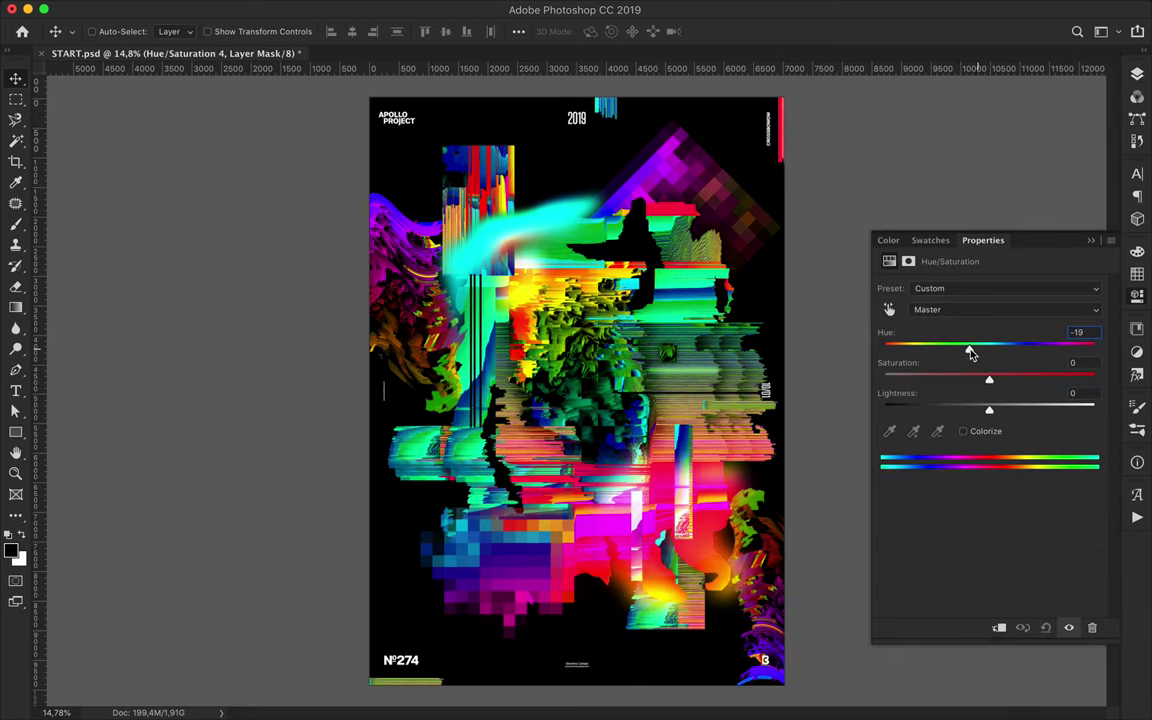
key("F7")
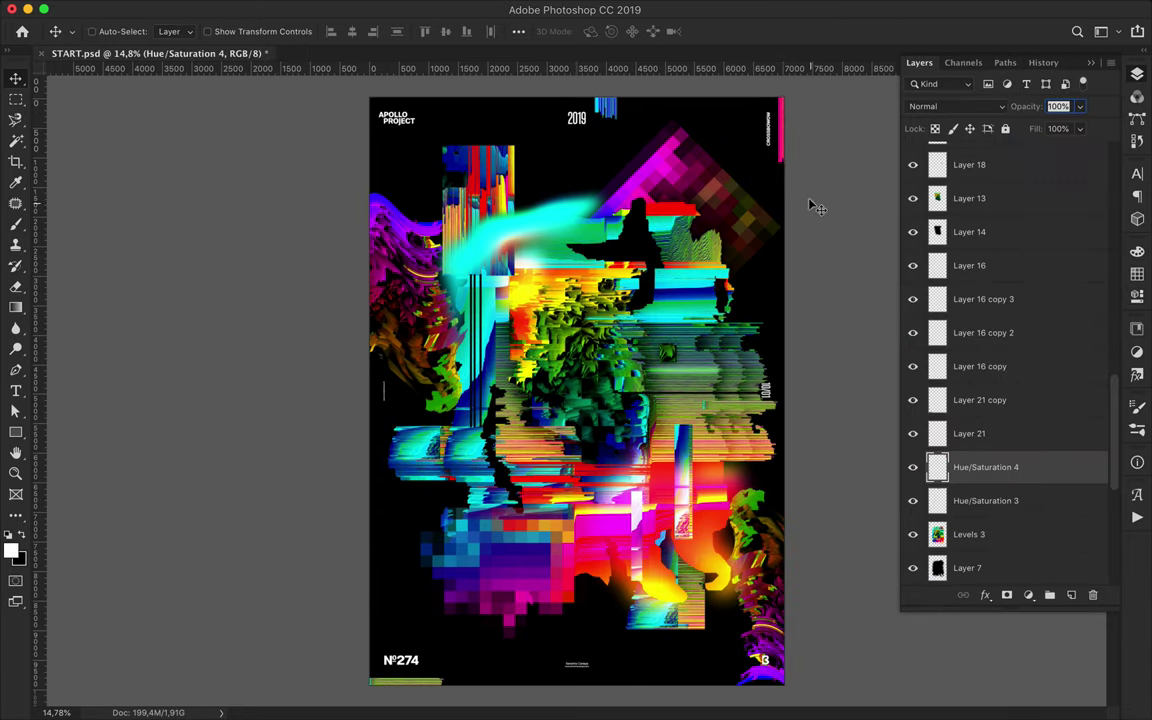
- Lengthen the pink bar, check the artwork with the text hidden, and move the striped bar near 2019
key("ctrl+t")
left_click_drag(788, 128, 788, 175)
key("Return")
scroll(917, 153, "up", 10)
left_click(913, 152)
left_click(913, 152)
key("alt+bracketleft")
left_click_drag(610, 113, 612, 145)
- Copy a narrow strip to a new layer and stretch it taller with Free Transform
key("m")
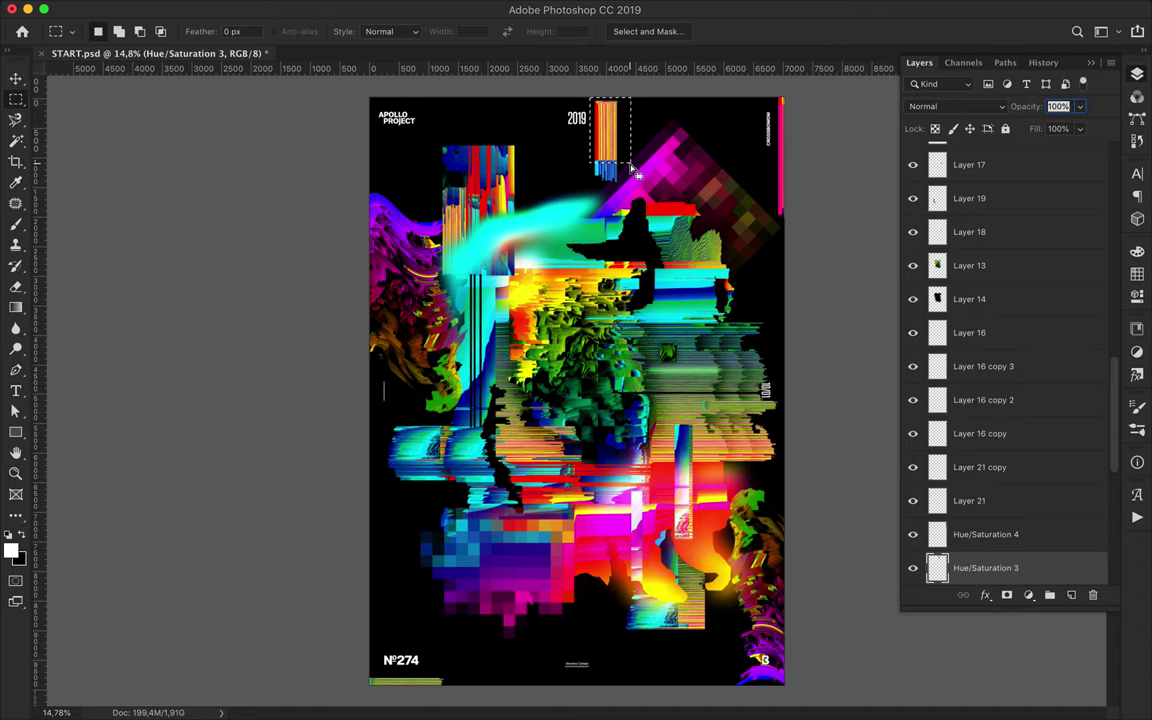
scroll(598, 130, "up", 3)
mouse_move(584, 246)
left_mouse_down()
mouse_move(662, 266)
mouse_move(635, 138)
left_mouse_up()
key("ctrl+j")
key("v")
key("ctrl+t")
key("Return")
scroll(630, 140, "down", 3)
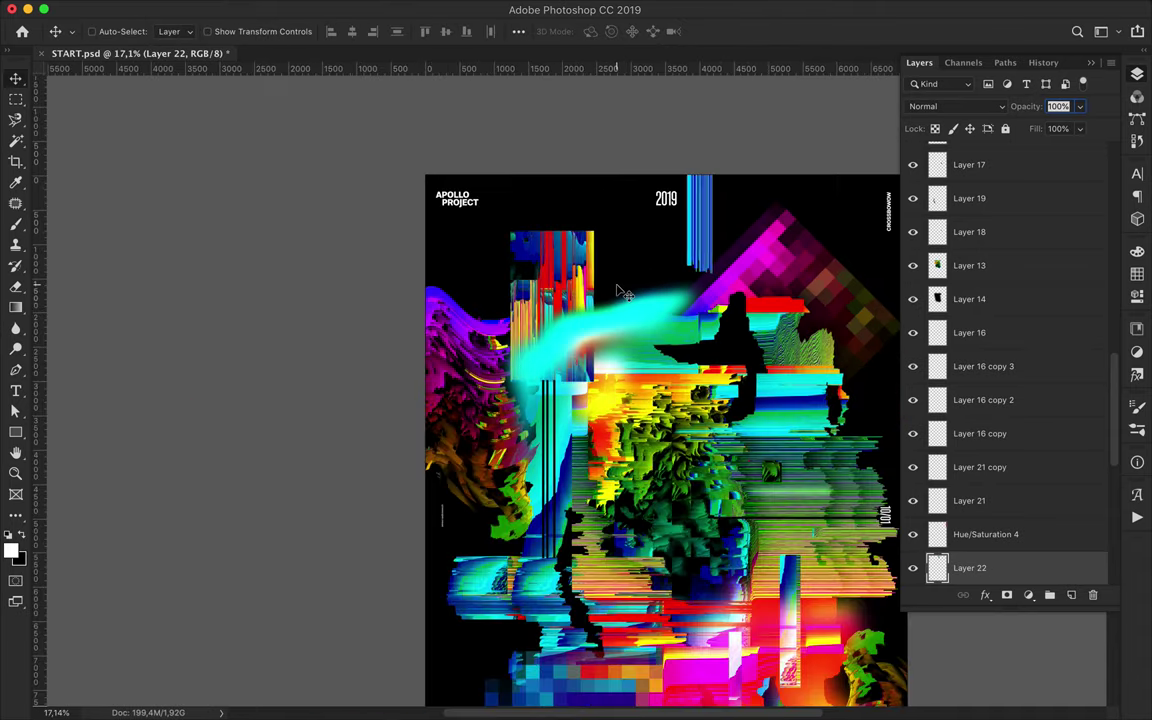
scroll(630, 141, "down", 1)
scroll(590, 145, "up", 6)
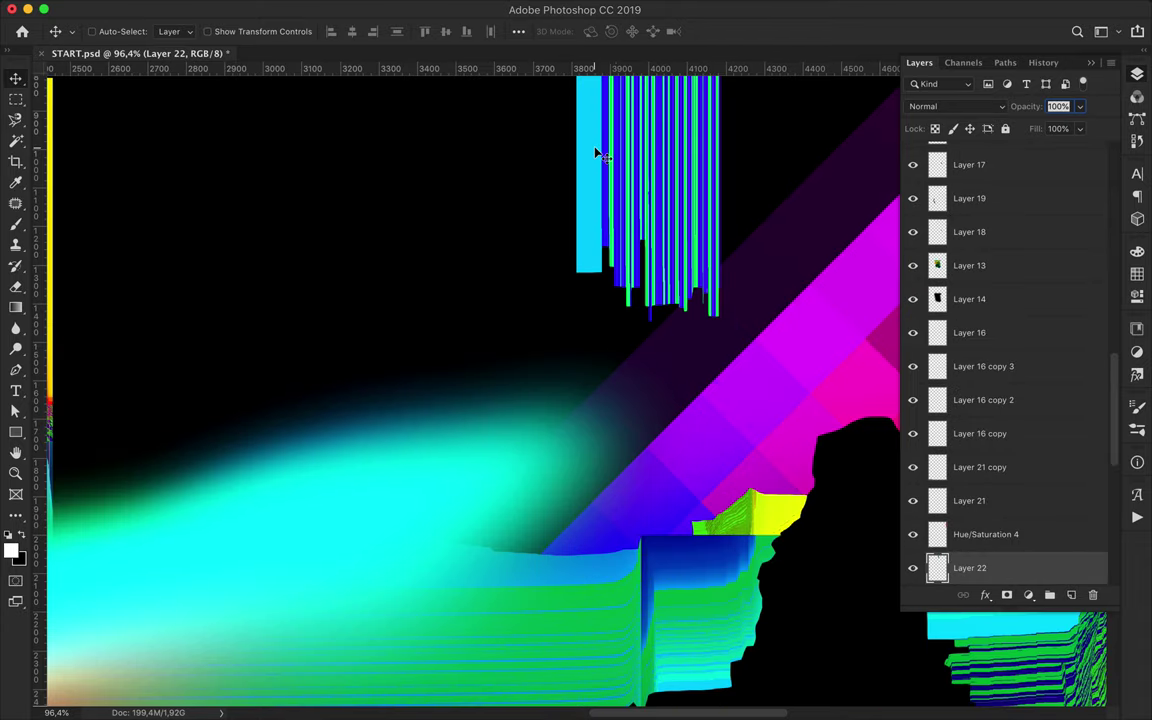
key("ctrl+0")
- Reposition the blue strips along the top and place an orange strip copy at the left edge
scroll(913, 155, "up", 3)
scroll(1000, 300, "down", 10)
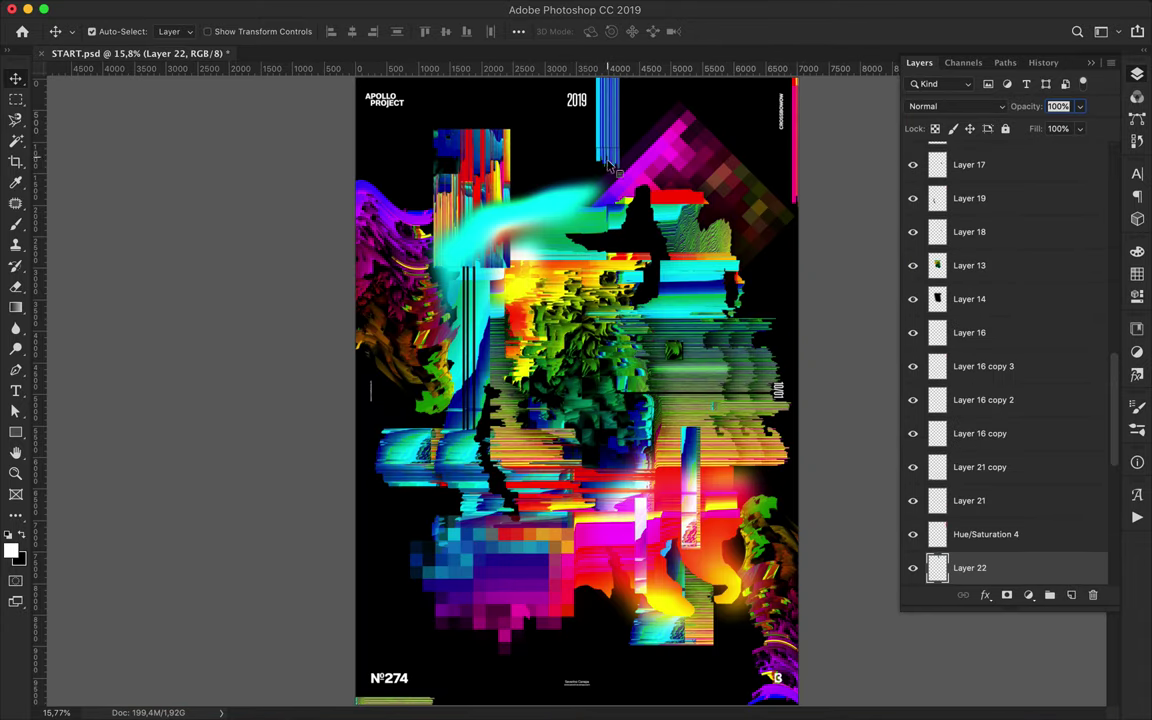
scroll(1024, 360, "down", 3)
mouse_move(608, 133)
left_mouse_down()
mouse_move(525, 133)
mouse_move(632, 95)
left_mouse_up()
scroll(915, 160, "up", 10)
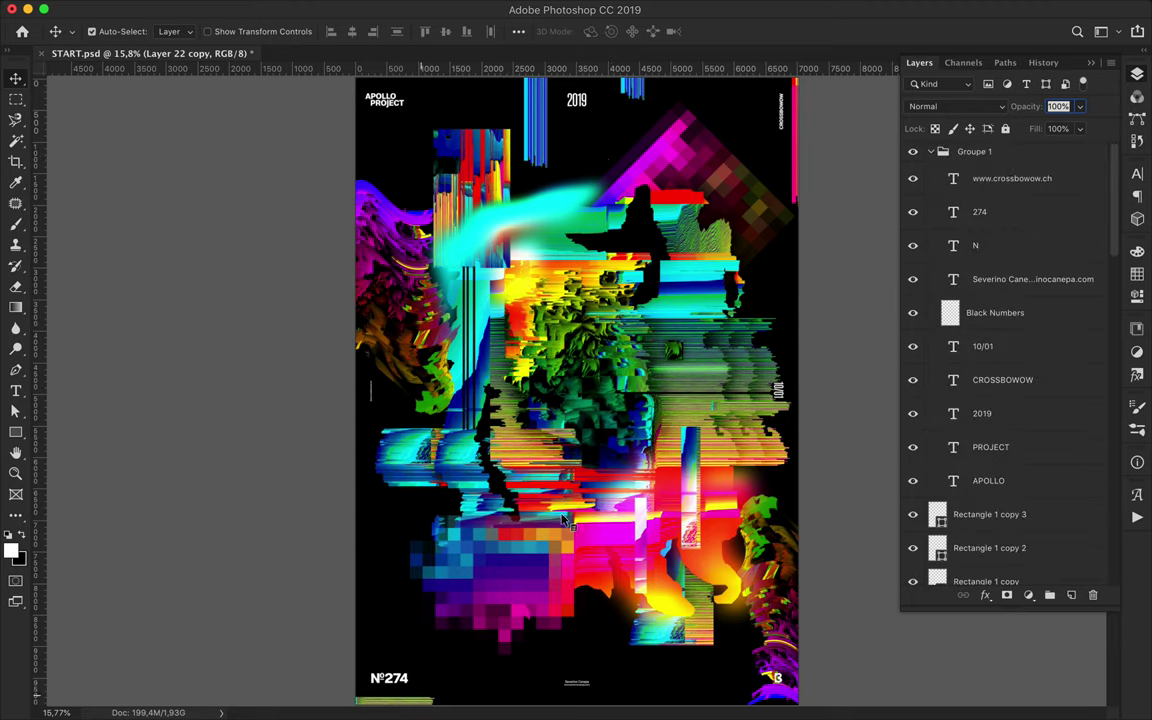
left_click_drag(725, 141, 347, 561)
- Check the artwork by toggling the poster text, then save START.psd
scroll(1000, 350, "up", 10)
left_click(913, 152)
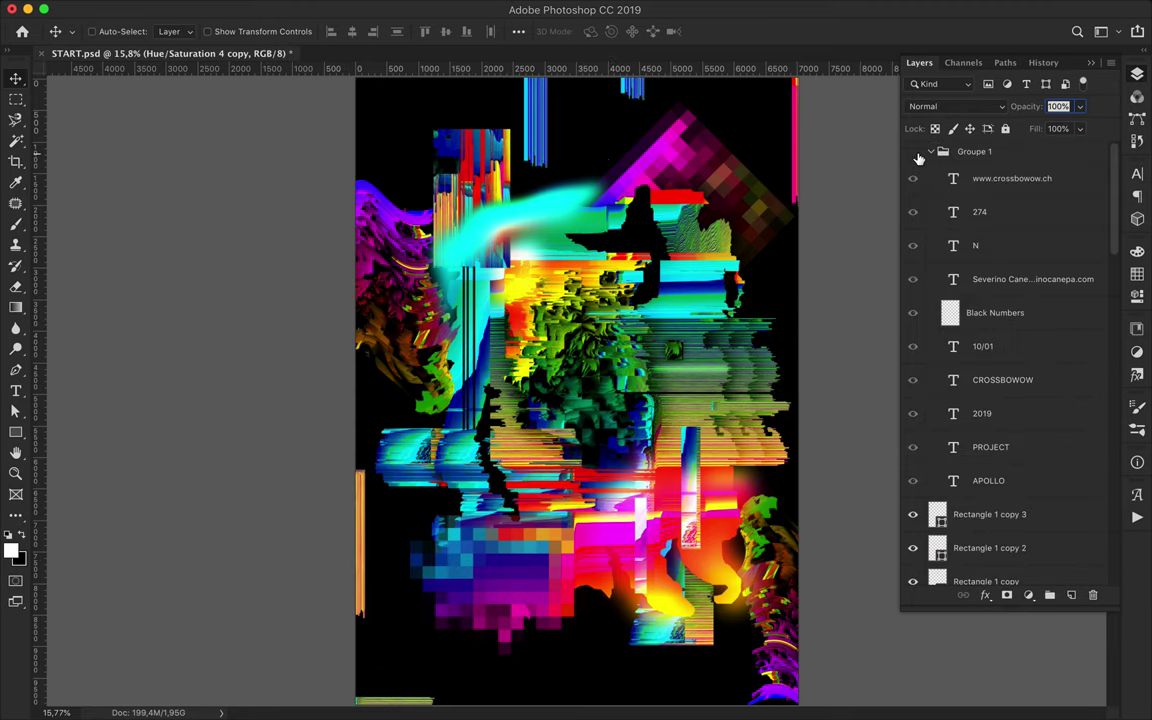
left_click(914, 153)
key("ctrl+s")
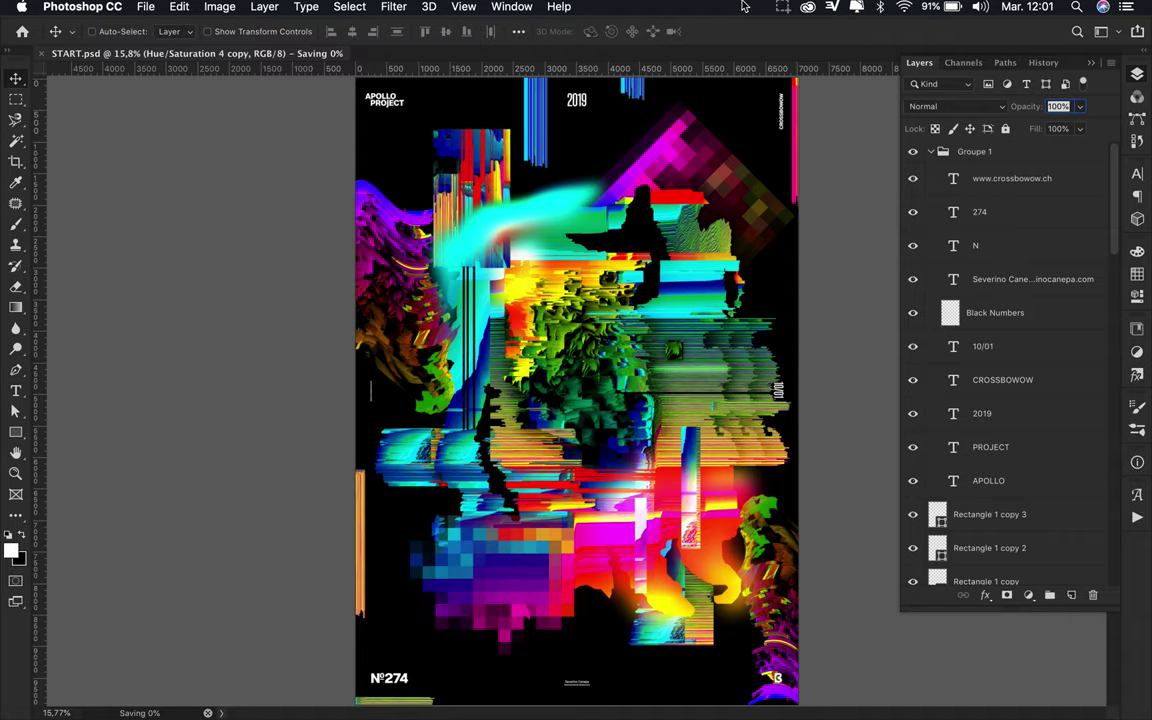